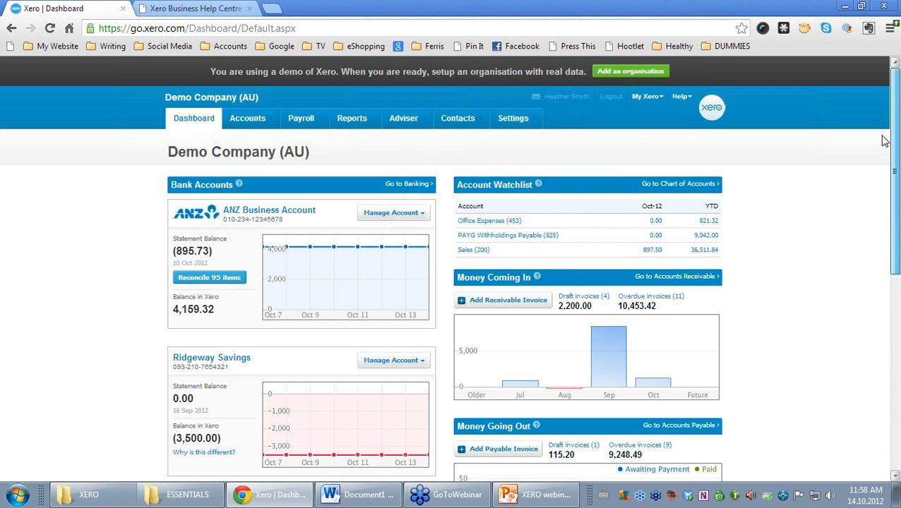
- Open a new Spend Money transaction for the ANZ Business Account
{"action": "left_click", "coordinate": [302, 214]}
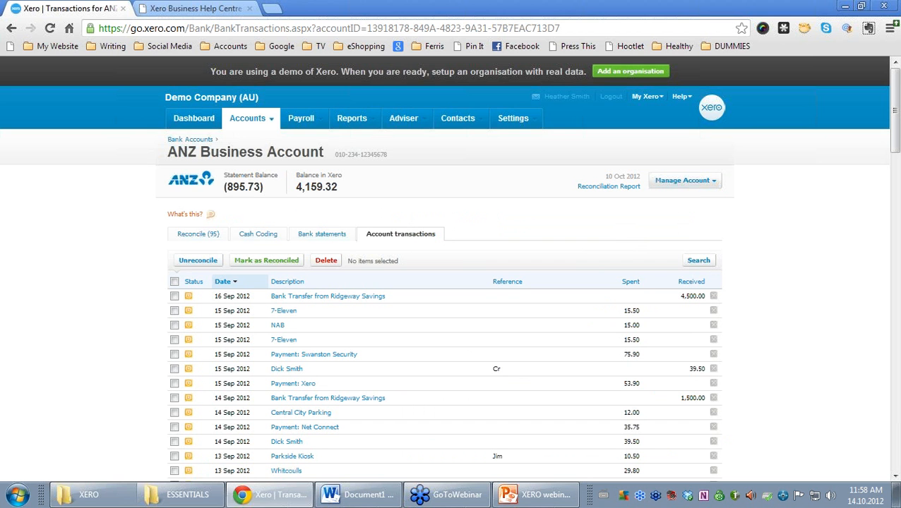
{"action": "mouse_move", "coordinate": [750, 189]}
{"action": "left_mouse_down"}
{"action": "mouse_move", "coordinate": [750, 157]}
{"action": "mouse_move", "coordinate": [630, 208]}
{"action": "mouse_move", "coordinate": [748, 182]}
{"action": "left_mouse_up"}
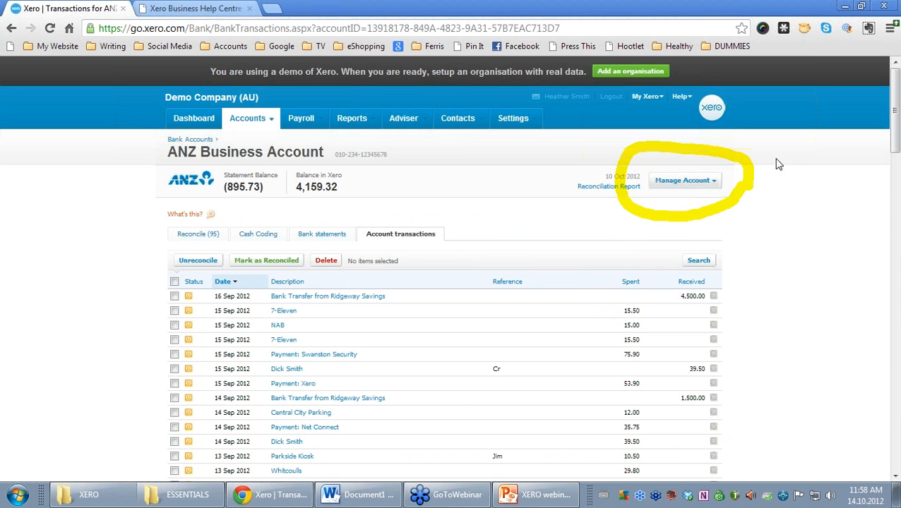
{"action": "left_click", "coordinate": [711, 185]}
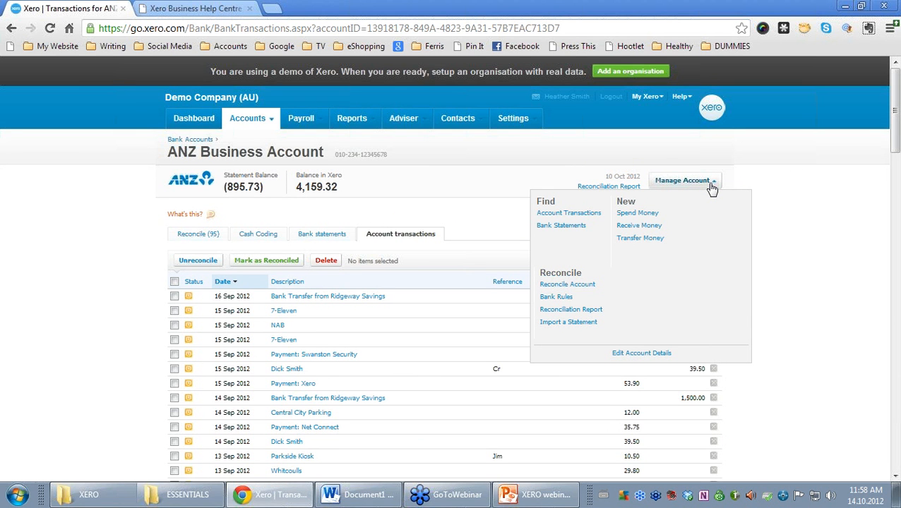
{"action": "left_click", "coordinate": [635, 214]}
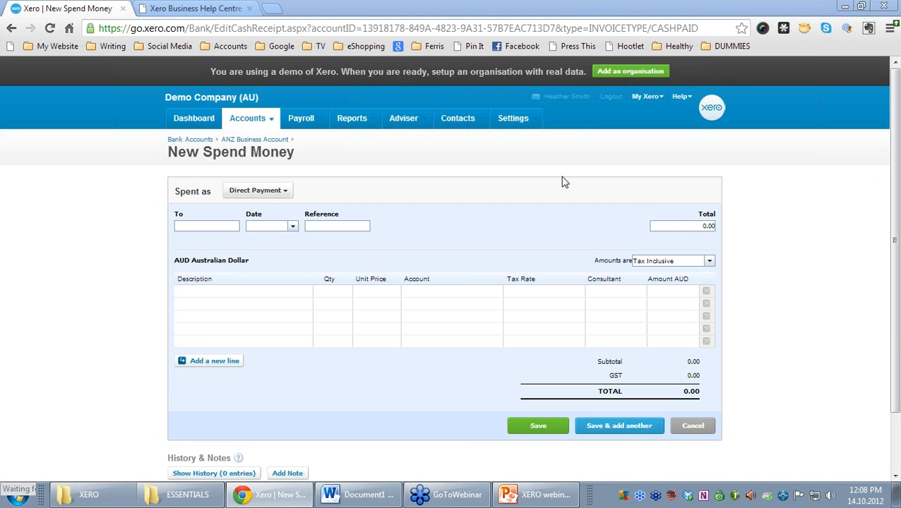
- View the Prepayment and Overpayment versions of the spend money form and return it to Direct Payment
{"action": "left_click", "coordinate": [287, 192]}
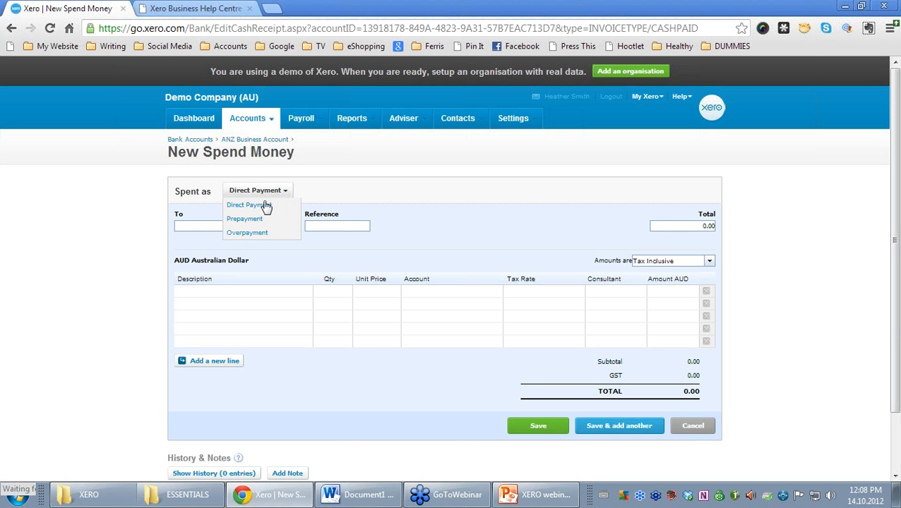
{"action": "left_click", "coordinate": [251, 220]}
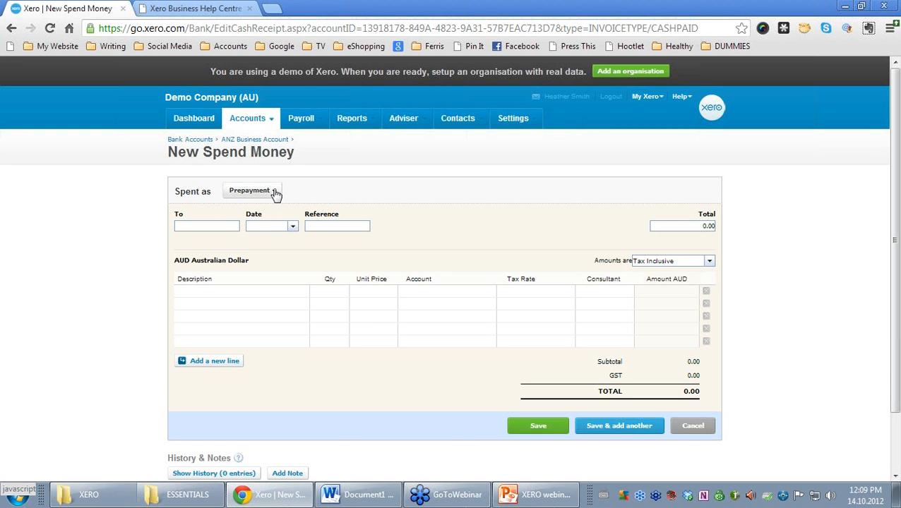
{"action": "left_click", "coordinate": [275, 195]}
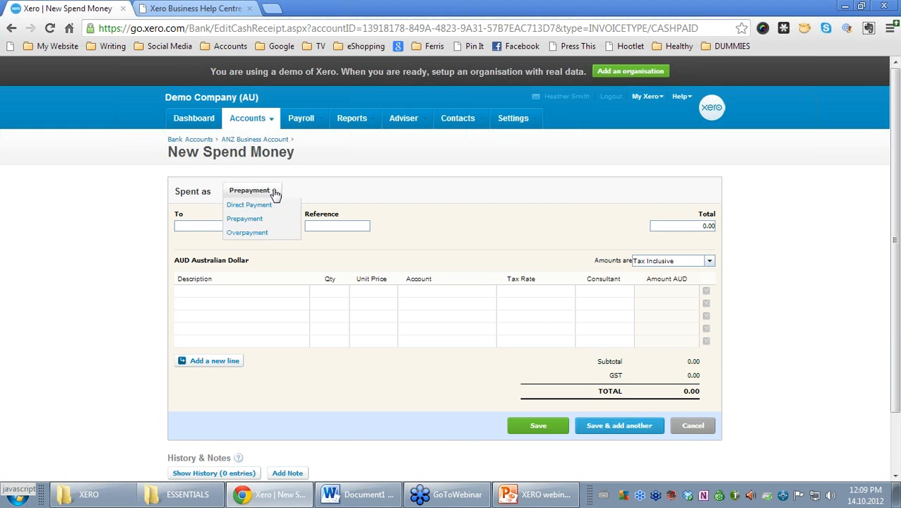
{"action": "left_click", "coordinate": [260, 233]}
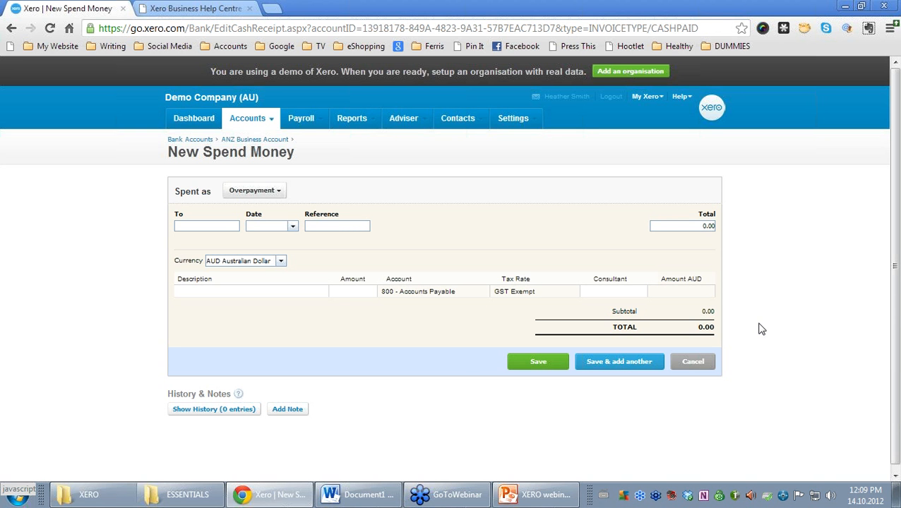
{"action": "left_click", "coordinate": [280, 195]}
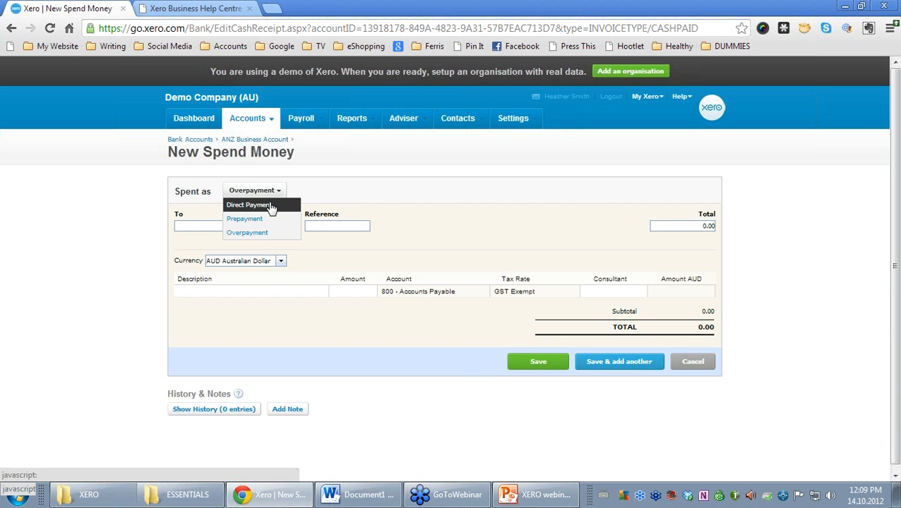
{"action": "left_click", "coordinate": [272, 204]}
- Set the direct payment's payee to ABC Furniture and its date to 11 Nov 2012
{"action": "left_click", "coordinate": [221, 222]}
{"action": "type", "text": "ab"}
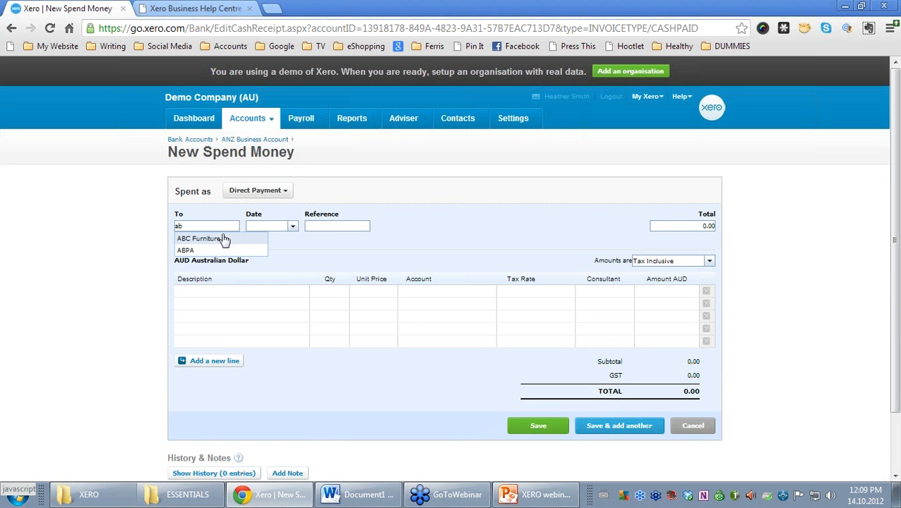
{"action": "left_click", "coordinate": [221, 238]}
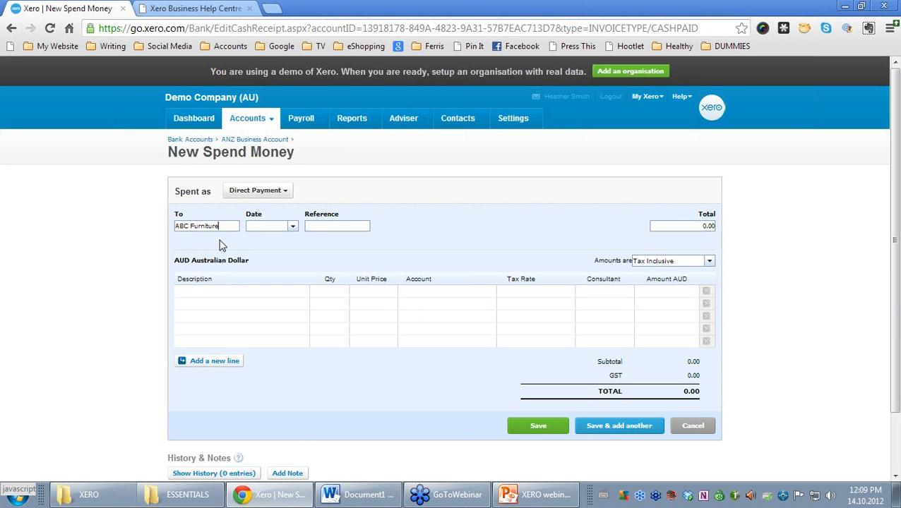
{"action": "left_click", "coordinate": [293, 227]}
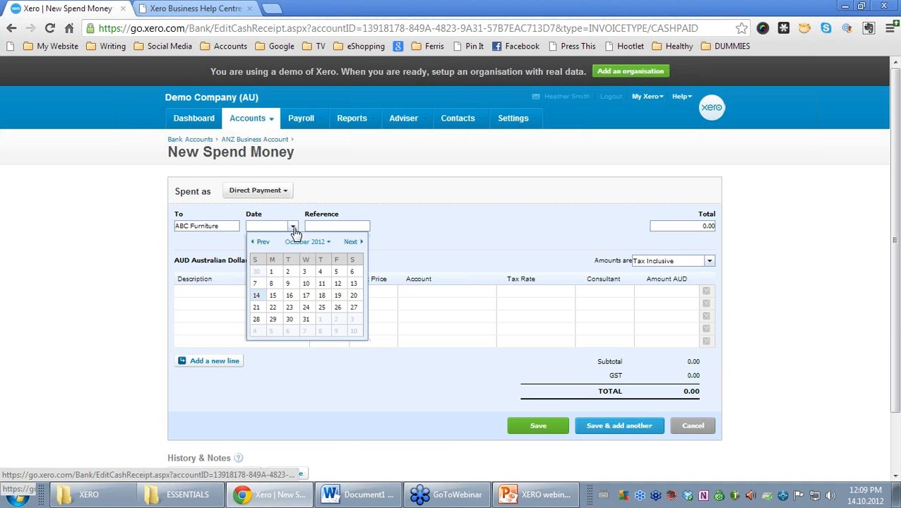
{"action": "left_click", "coordinate": [357, 243]}
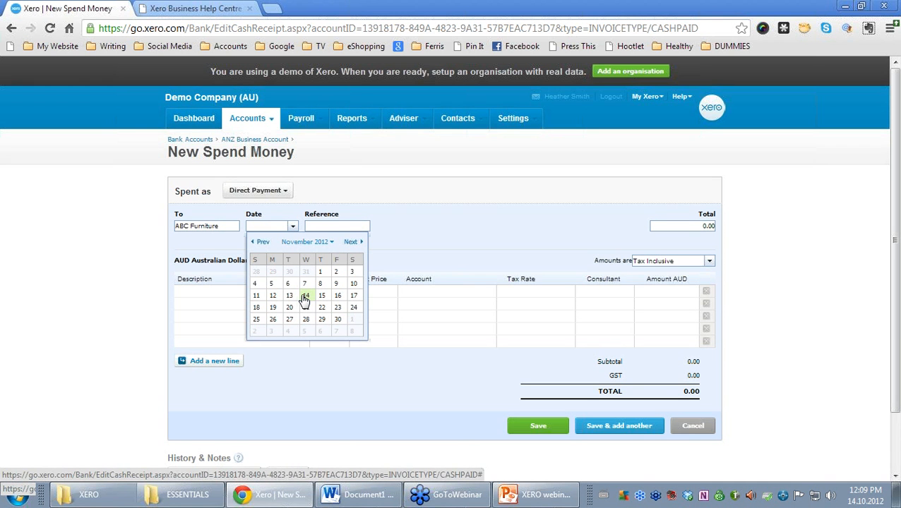
{"action": "left_click", "coordinate": [256, 296]}
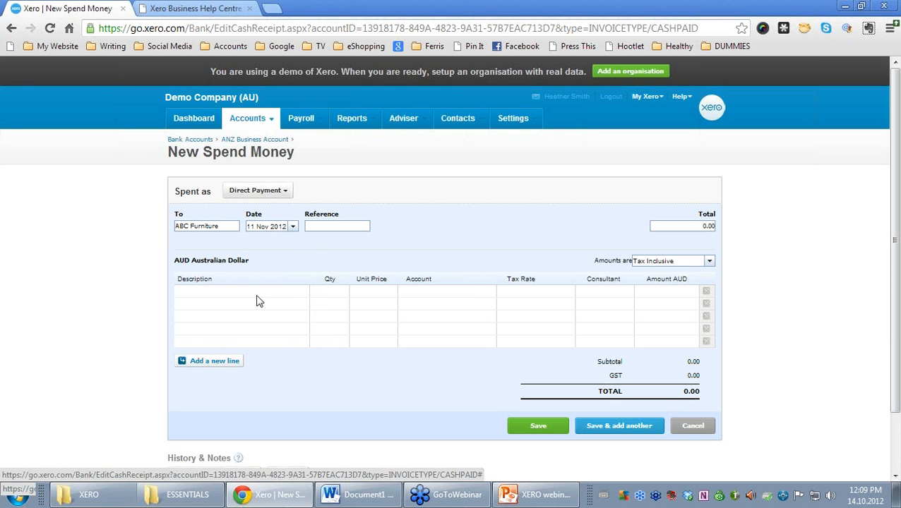
- Enter "Direct Payment*" as the reference and "Direct Payment**" as the first line's description
{"action": "left_click", "coordinate": [335, 225]}
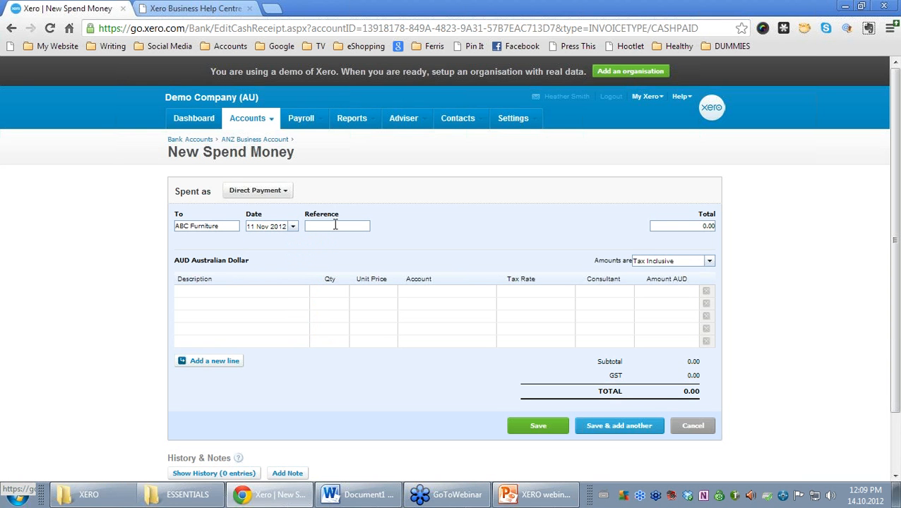
{"action": "type", "text": "Direct Payment*"}
{"action": "left_click_drag", "start_coordinate": [371, 226], "coordinate": [305, 228]}
{"action": "right_click", "coordinate": [324, 227]}
{"action": "left_click", "coordinate": [358, 282]}
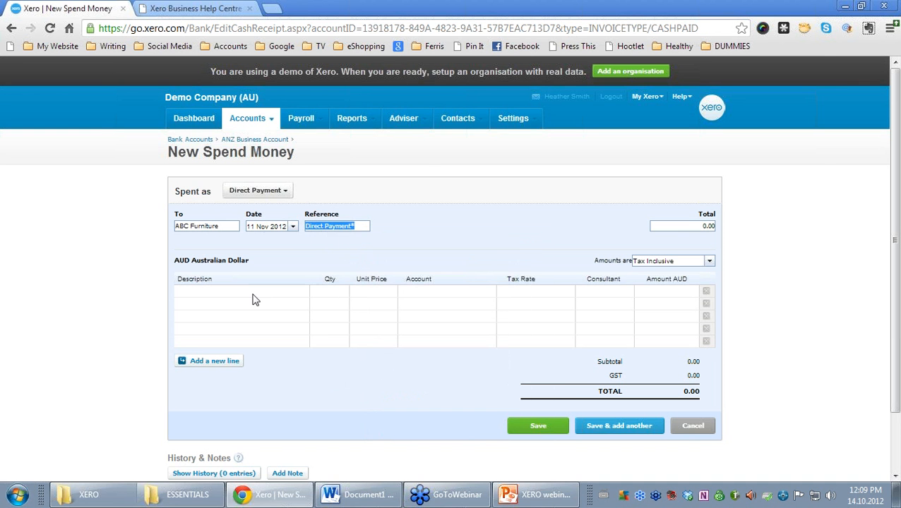
{"action": "left_click", "coordinate": [253, 297]}
{"action": "right_click", "coordinate": [253, 294]}
{"action": "left_click", "coordinate": [287, 164]}
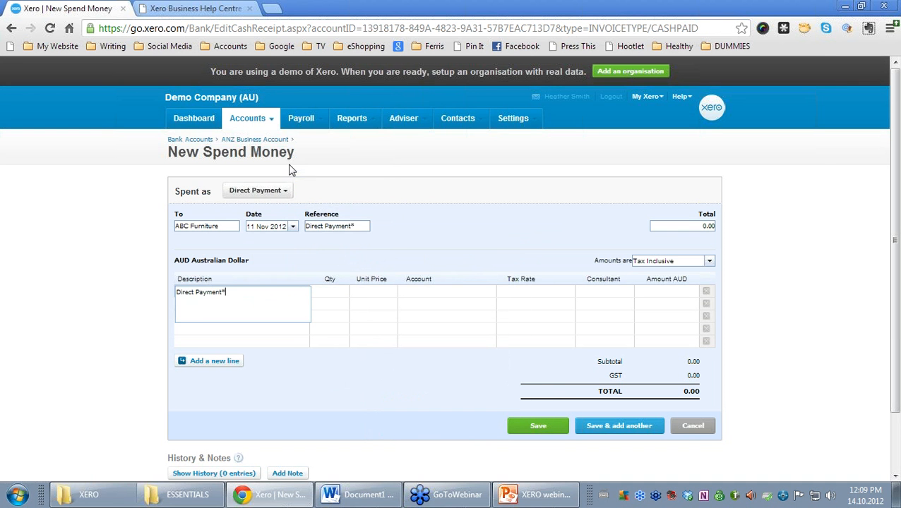
{"action": "type", "text": "*"}
- Give the Direct Payment line a quantity of 1, a unit price of 500 and the account 300 - Purchases
{"action": "key", "text": "Tab"}
{"action": "type", "text": "1"}
{"action": "key", "text": "Tab"}
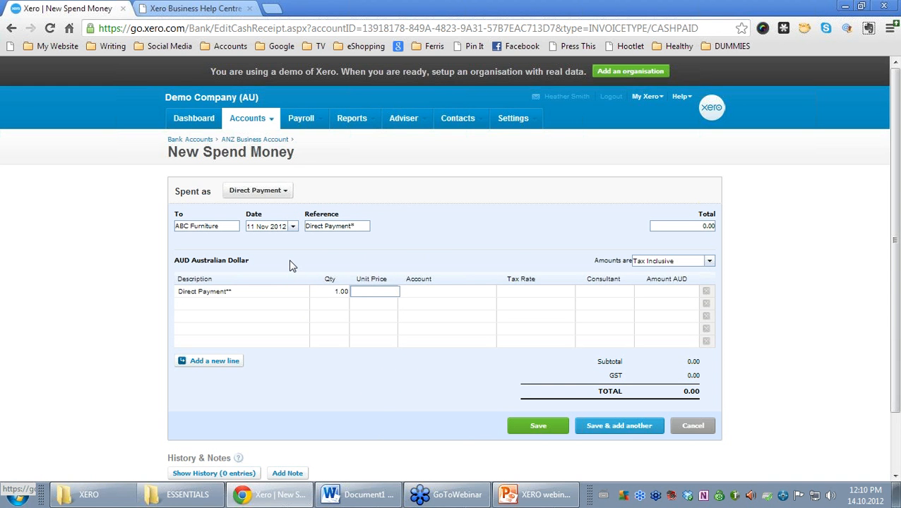
{"action": "type", "text": "500"}
{"action": "key", "text": "Tab"}
{"action": "type", "text": "pu"}
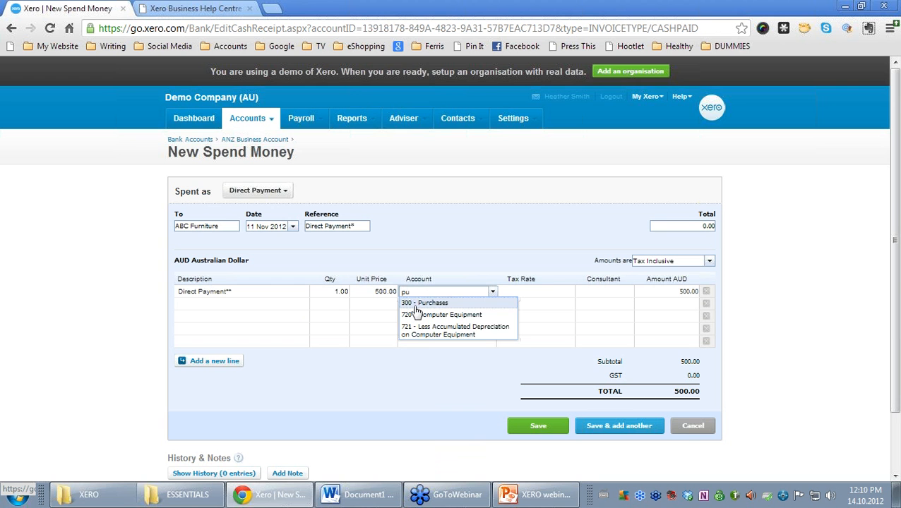
{"action": "left_click", "coordinate": [416, 305]}
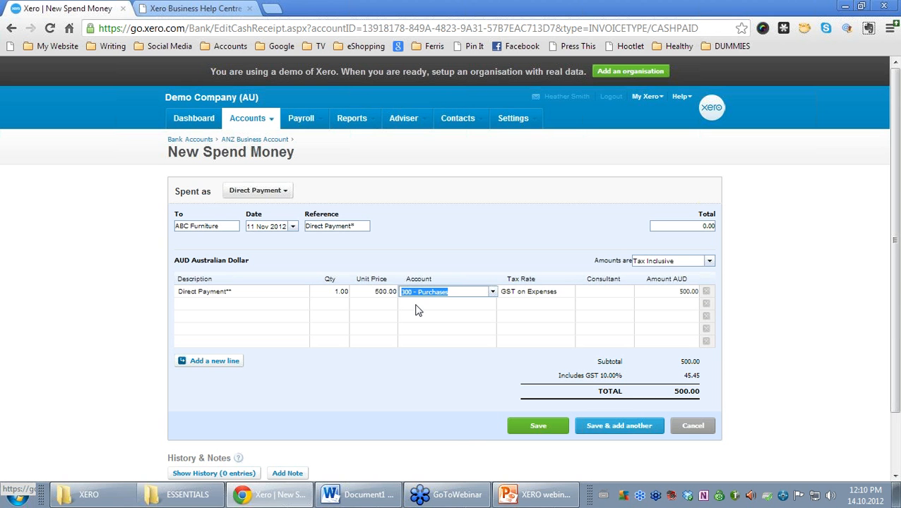
- Set the direct payment's total to 500 and save it, continuing with another new transaction
{"action": "left_click", "coordinate": [700, 227]}
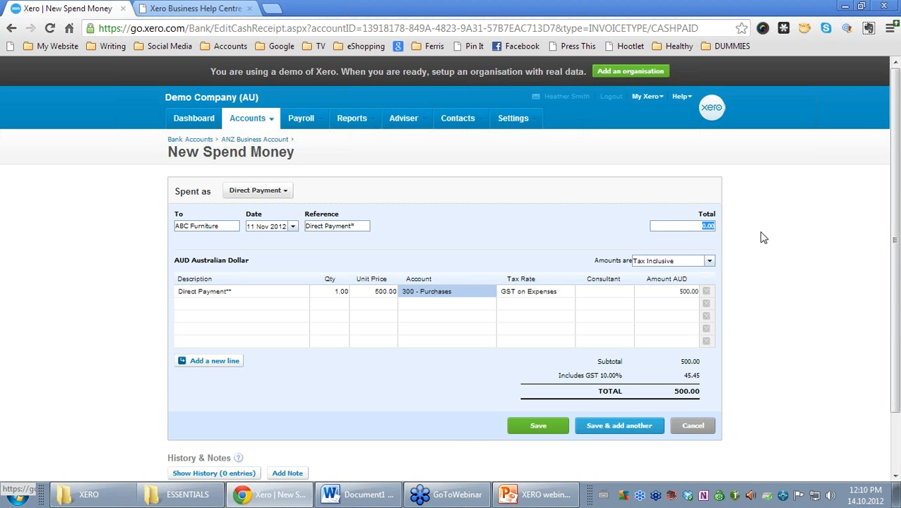
{"action": "type", "text": "500"}
{"action": "key", "text": "Tab"}
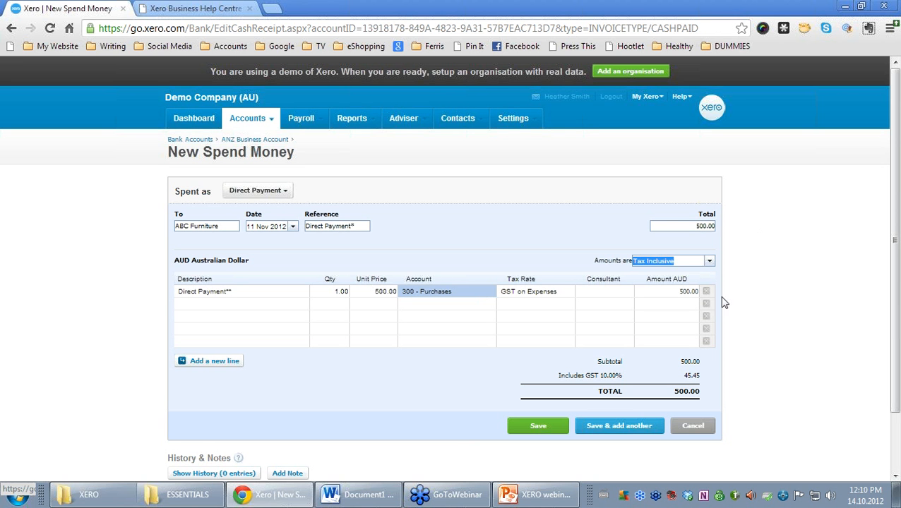
{"action": "left_click", "coordinate": [614, 428]}
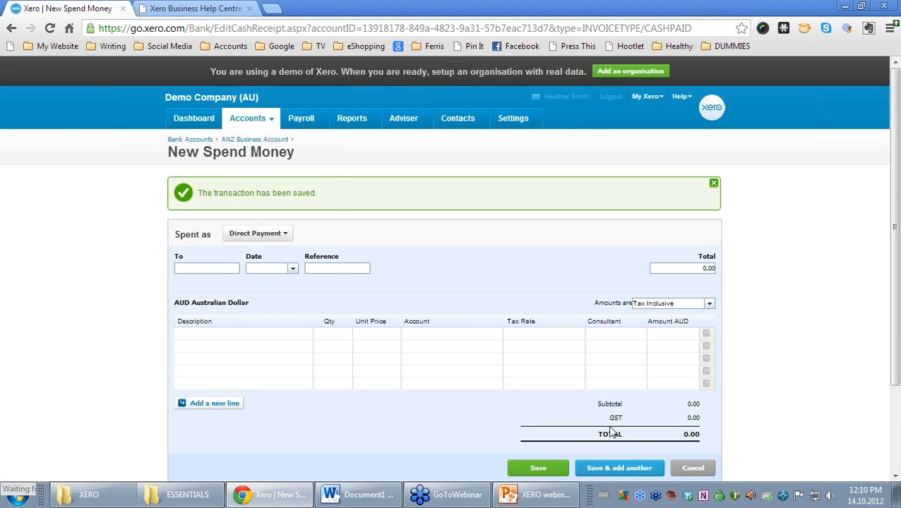
- Make the new transaction a Prepayment to ABC Furniture dated 11 Nov 2012
{"action": "left_click", "coordinate": [286, 237]}
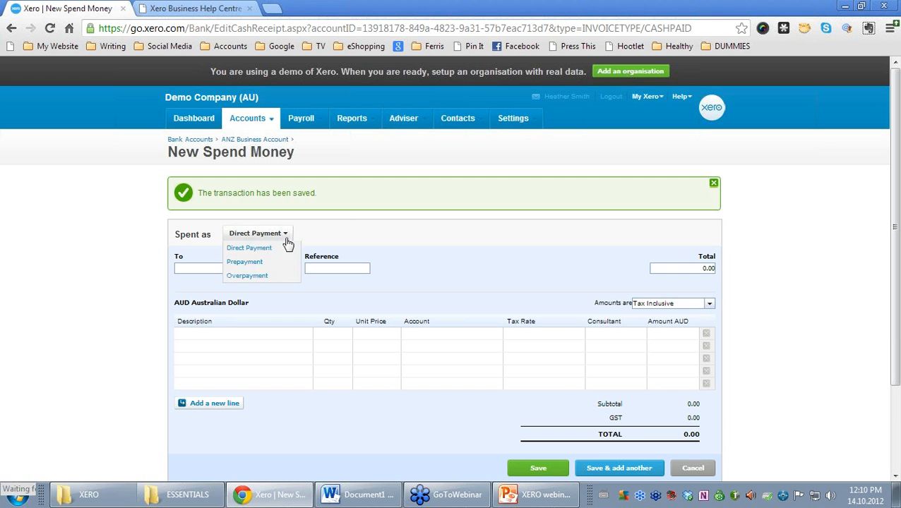
{"action": "left_click", "coordinate": [269, 262]}
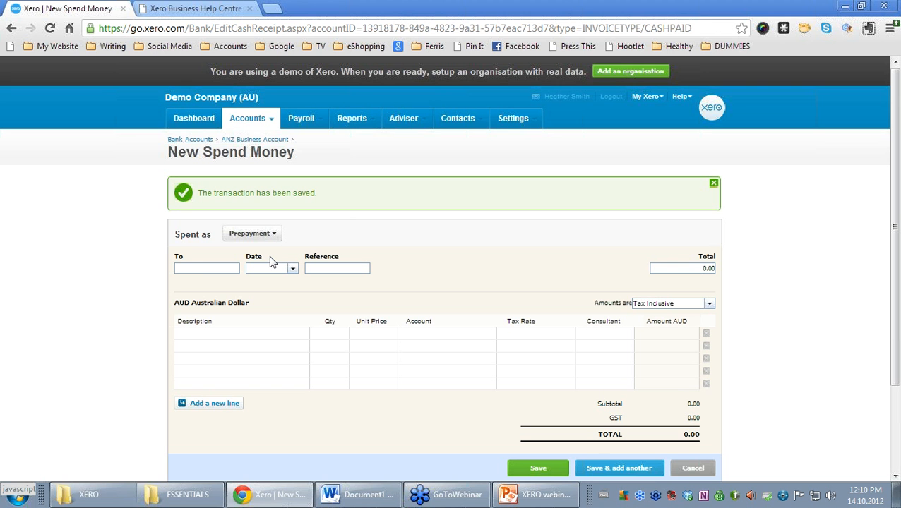
{"action": "left_click", "coordinate": [202, 272]}
{"action": "type", "text": "ab"}
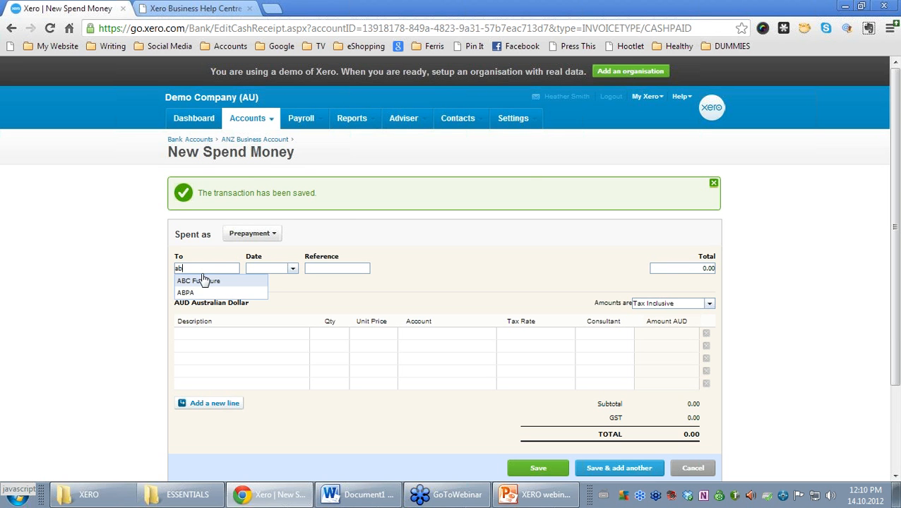
{"action": "left_click", "coordinate": [202, 276]}
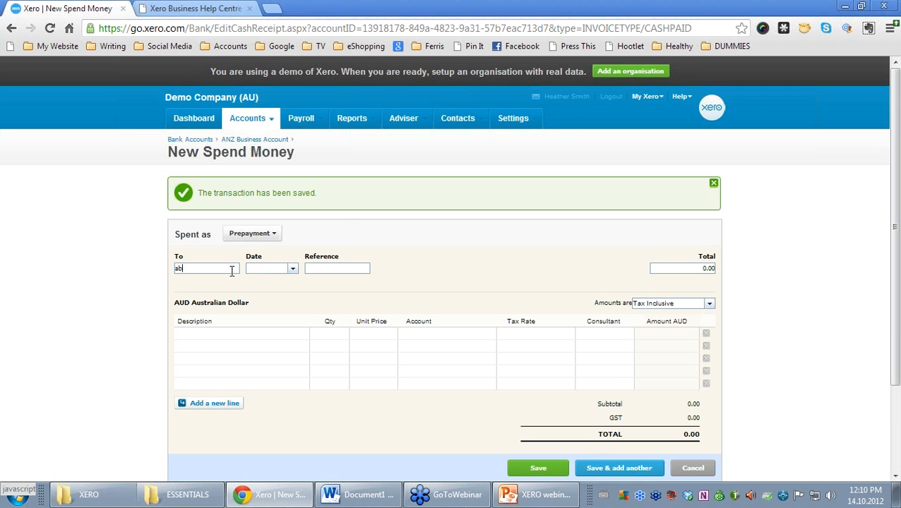
{"action": "type", "text": "c"}
{"action": "left_click", "coordinate": [225, 281]}
{"action": "left_click", "coordinate": [266, 268]}
{"action": "type", "text": "11/11"}
{"action": "key", "text": "Tab"}
- Enter "Prepayment*" as the reference and "Prepayment**" as the first line's description
{"action": "type", "text": "Prepayment*"}
{"action": "key", "text": "ctrl+a"}
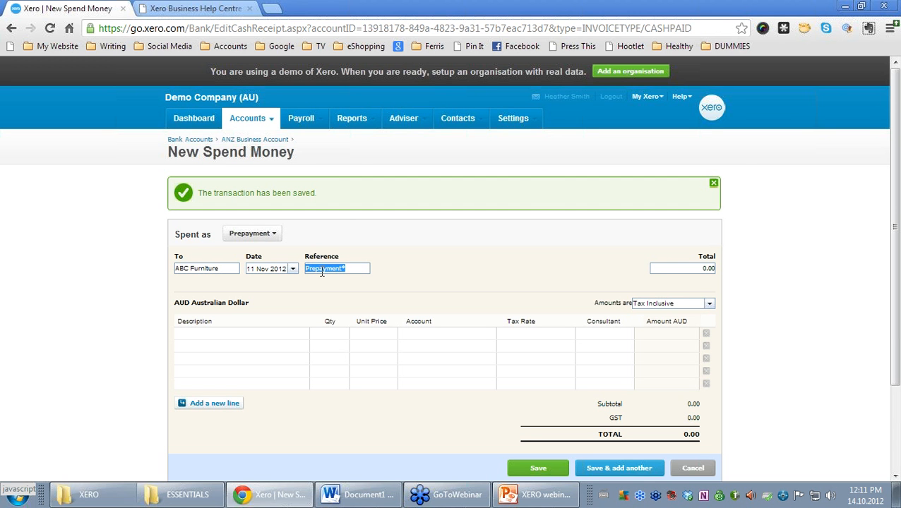
{"action": "right_click", "coordinate": [322, 272]}
{"action": "left_click", "coordinate": [353, 113]}
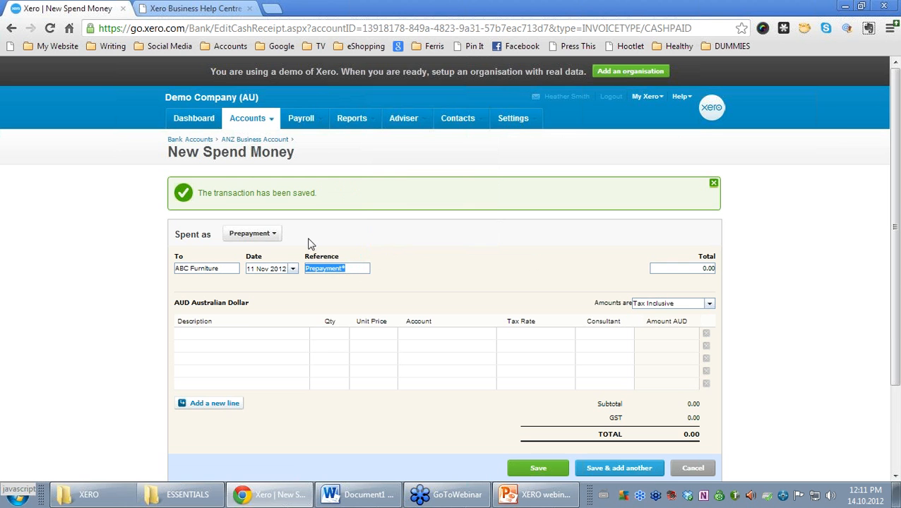
{"action": "left_click", "coordinate": [226, 344]}
{"action": "right_click", "coordinate": [231, 335]}
{"action": "left_click", "coordinate": [282, 208]}
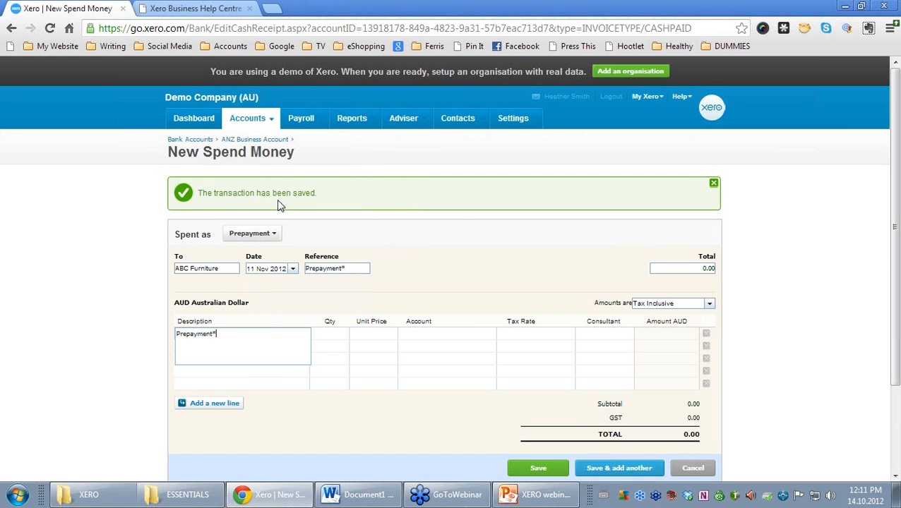
{"action": "type", "text": "*"}
- Give the Prepayment line a quantity of 1, a unit price of 500 and the account 300 - Purchases
{"action": "key", "text": "Tab"}
{"action": "type", "text": "1"}
{"action": "key", "text": "Tab"}
{"action": "type", "text": "500"}
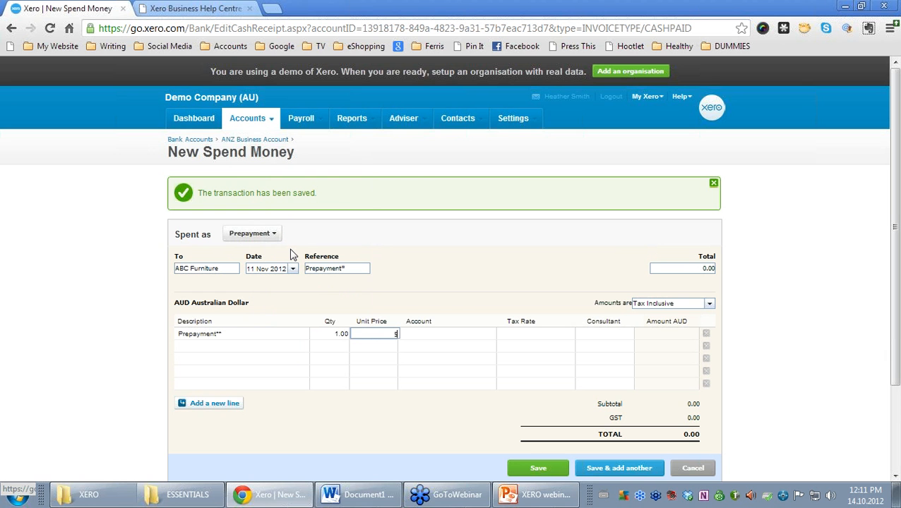
{"action": "key", "text": "Tab"}
{"action": "type", "text": "pur"}
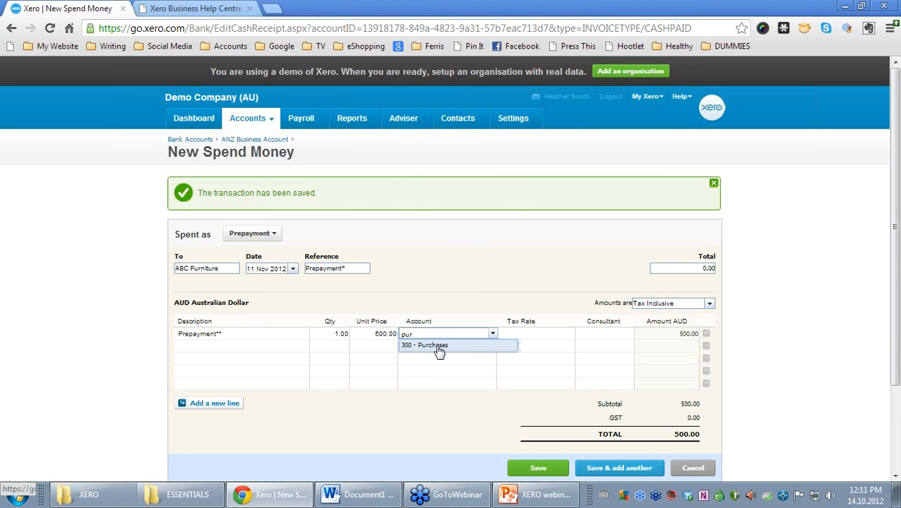
{"action": "left_click", "coordinate": [438, 346]}
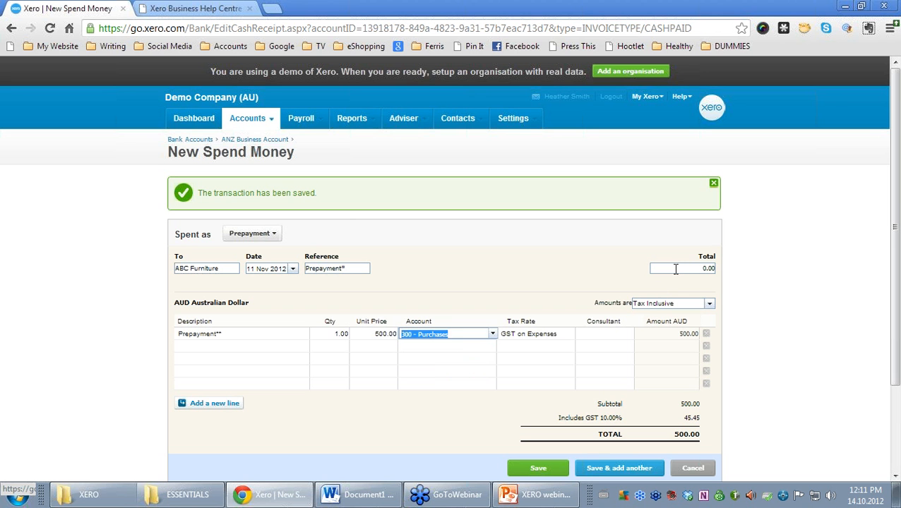
- Set the prepayment's total to 500
{"action": "left_click_drag", "start_coordinate": [676, 269], "coordinate": [743, 272]}
{"action": "type", "text": "500"}
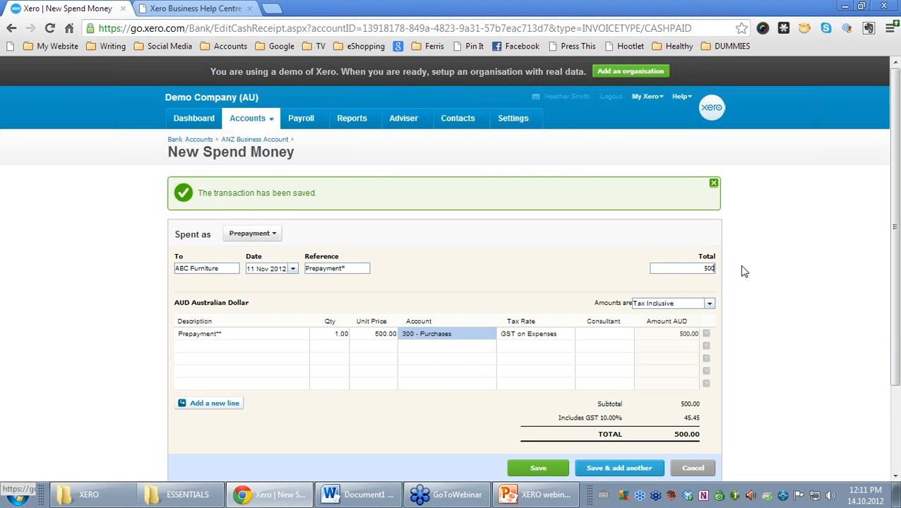
{"action": "key", "text": "Tab"}
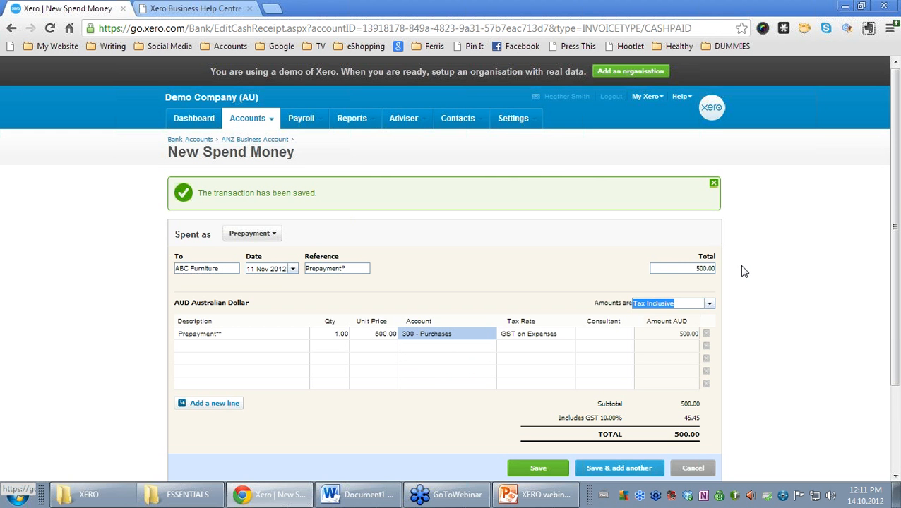
- Save the prepayment, add another spend money transaction and set its type to Overpayment
{"action": "left_click", "coordinate": [606, 470]}
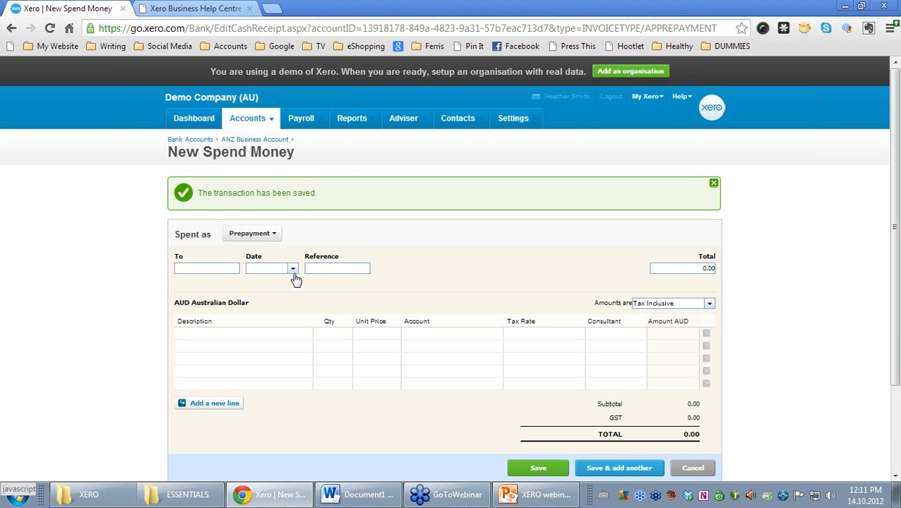
{"action": "left_click", "coordinate": [272, 234]}
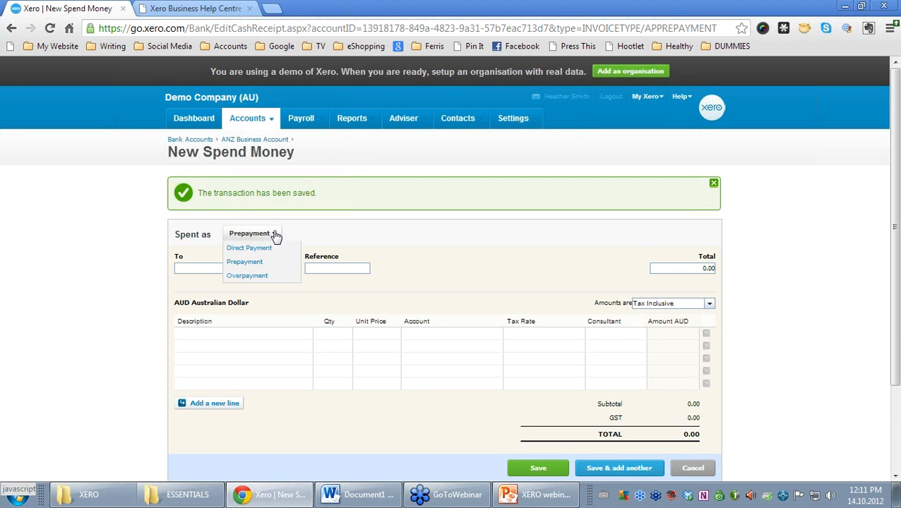
{"action": "left_click", "coordinate": [263, 276]}
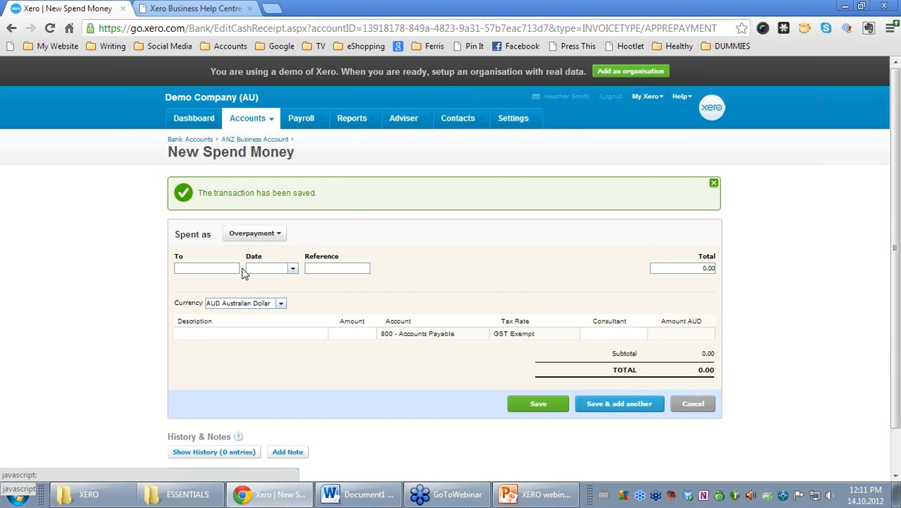
- Make the overpayment out to ABC Furniture and date it 11 Nov 2012
{"action": "left_click", "coordinate": [226, 268]}
{"action": "type", "text": "A"}
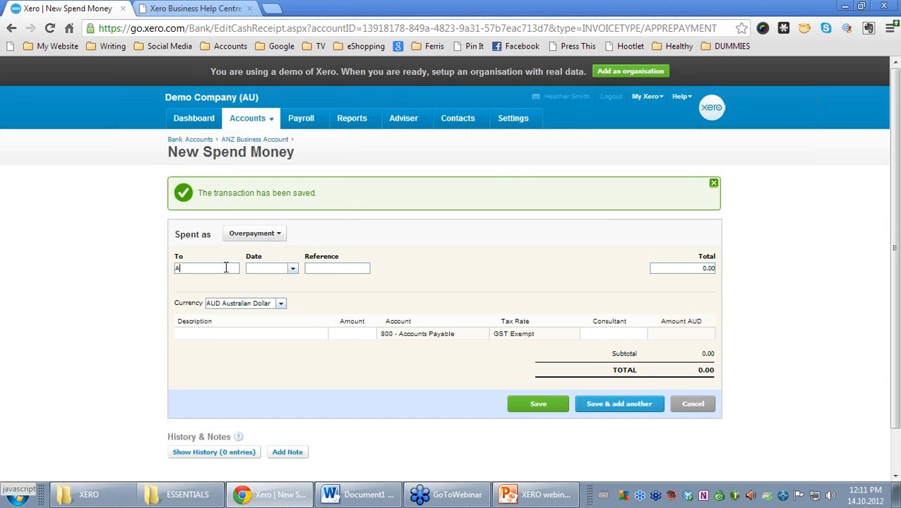
{"action": "type", "text": "b"}
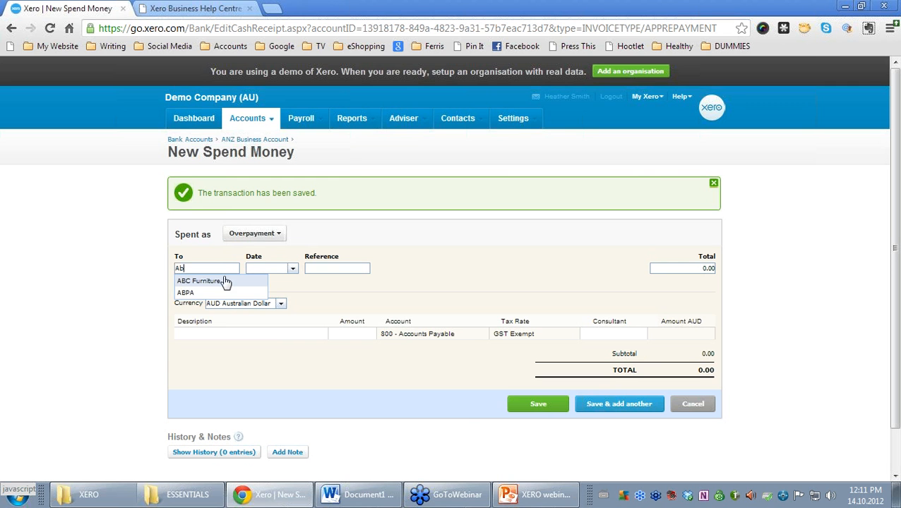
{"action": "left_click", "coordinate": [226, 281]}
{"action": "left_click", "coordinate": [281, 268]}
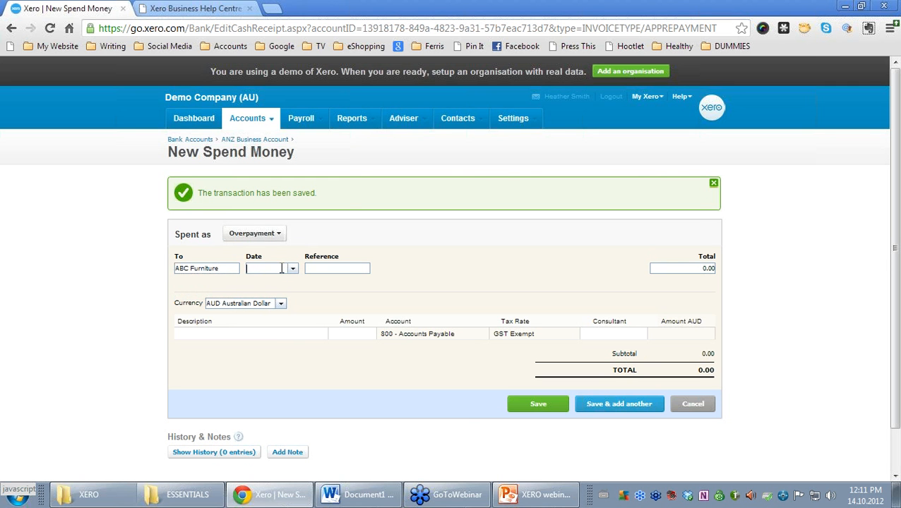
{"action": "type", "text": "11/11"}
{"action": "key", "text": "Tab"}
- Enter "Overpayment*" as both the reference and the line description, and give the line an amount of 500
{"action": "type", "text": "Overpayment"}
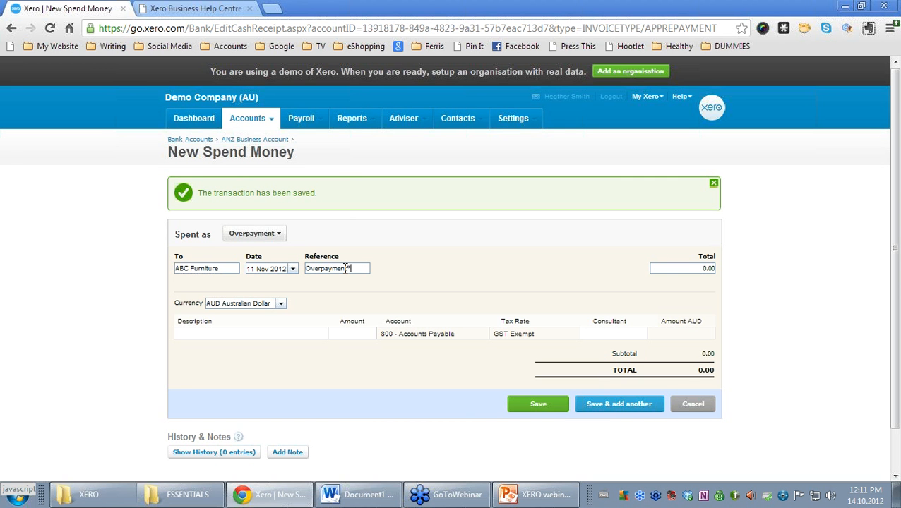
{"action": "type", "text": "*"}
{"action": "left_click", "coordinate": [221, 332]}
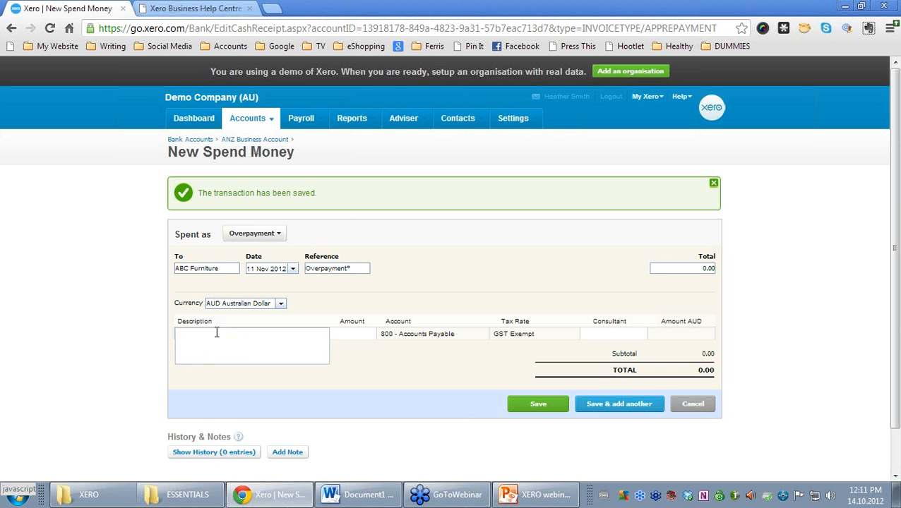
{"action": "type", "text": "Overpayment*"}
{"action": "key", "text": "Tab"}
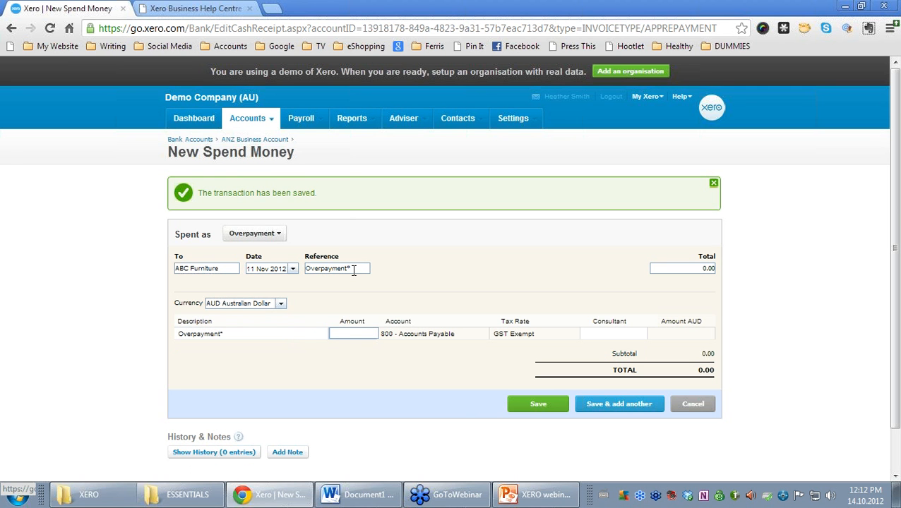
{"action": "key", "text": "Tab"}
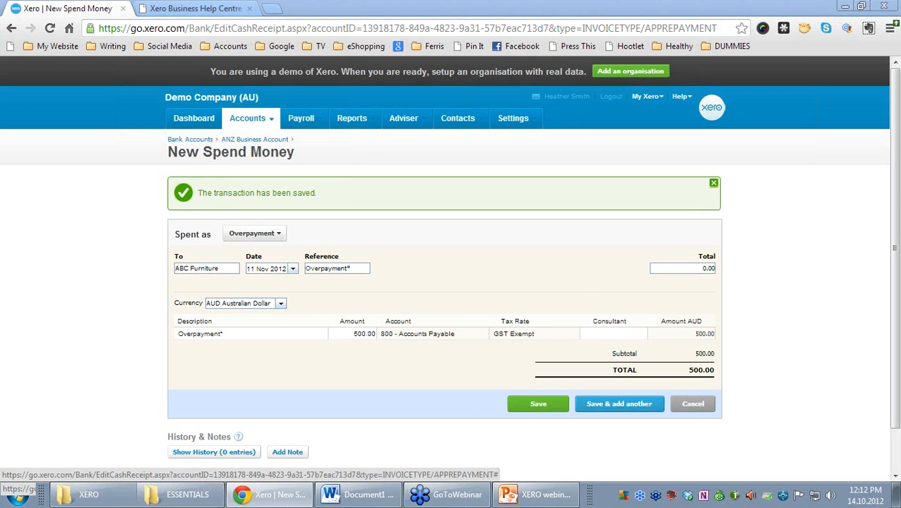
{"action": "mouse_move", "coordinate": [569, 316]}
{"action": "left_mouse_down"}
{"action": "mouse_move", "coordinate": [422, 292]}
{"action": "mouse_move", "coordinate": [469, 372]}
{"action": "mouse_move", "coordinate": [569, 319]}
{"action": "left_mouse_up"}
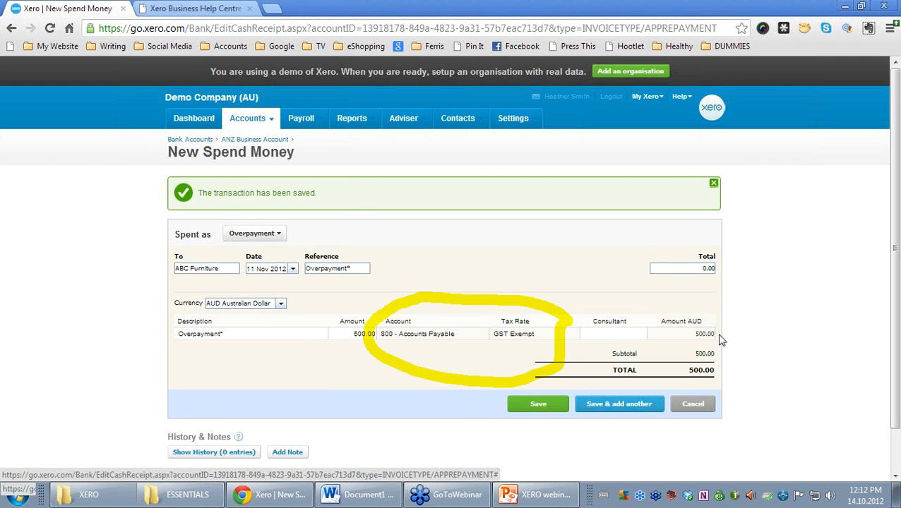
- Set the overpayment's total to 500 and save the transaction
{"action": "left_click_drag", "start_coordinate": [700, 270], "coordinate": [763, 266]}
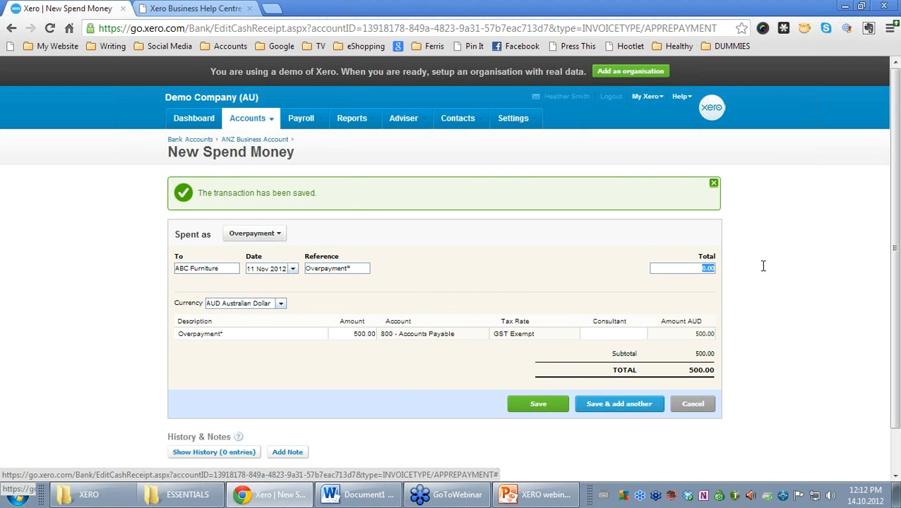
{"action": "type", "text": "500"}
{"action": "key", "text": "Tab"}
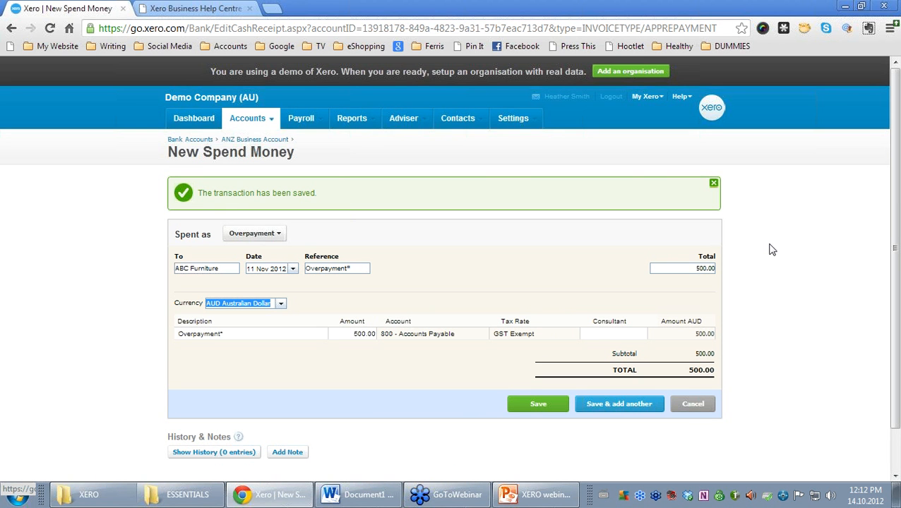
{"action": "left_click", "coordinate": [530, 410]}
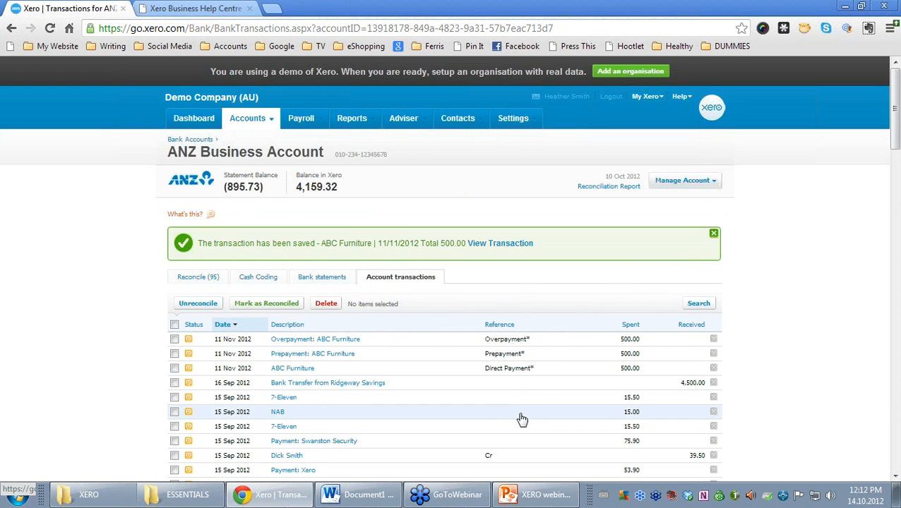
- Examine the descriptions and references of the ABC Furniture entries dated 11 Nov 2012 in the account's transaction list
{"action": "scroll", "coordinate": [522, 420], "scroll_direction": "down", "scroll_amount": 1}
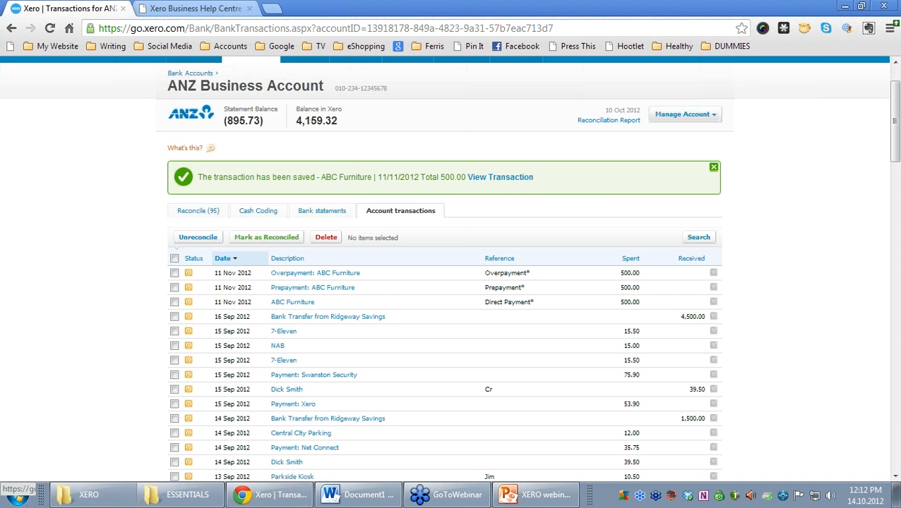
{"action": "mouse_move", "coordinate": [575, 308]}
{"action": "left_mouse_down"}
{"action": "mouse_move", "coordinate": [526, 225]}
{"action": "mouse_move", "coordinate": [508, 308]}
{"action": "mouse_move", "coordinate": [567, 282]}
{"action": "left_mouse_up"}
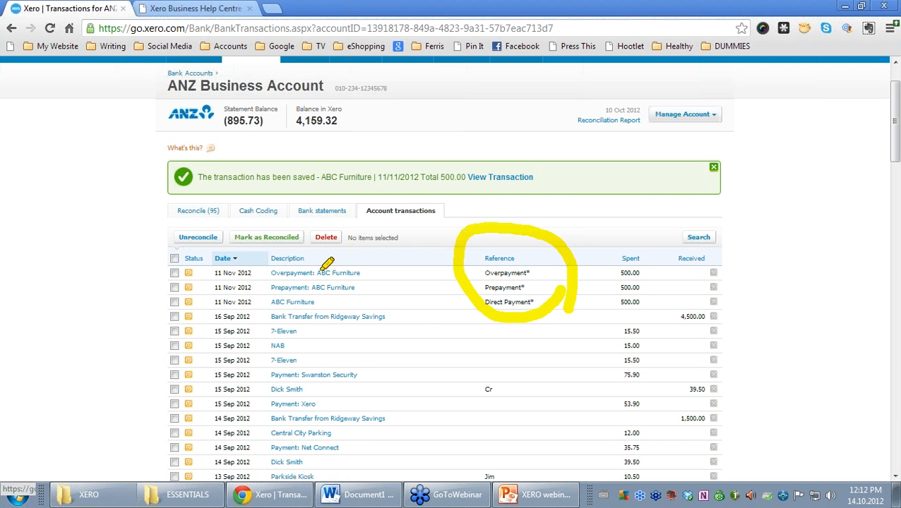
{"action": "mouse_move", "coordinate": [269, 274]}
{"action": "left_mouse_down"}
{"action": "mouse_move", "coordinate": [306, 276]}
{"action": "mouse_move", "coordinate": [315, 288]}
{"action": "left_mouse_up"}
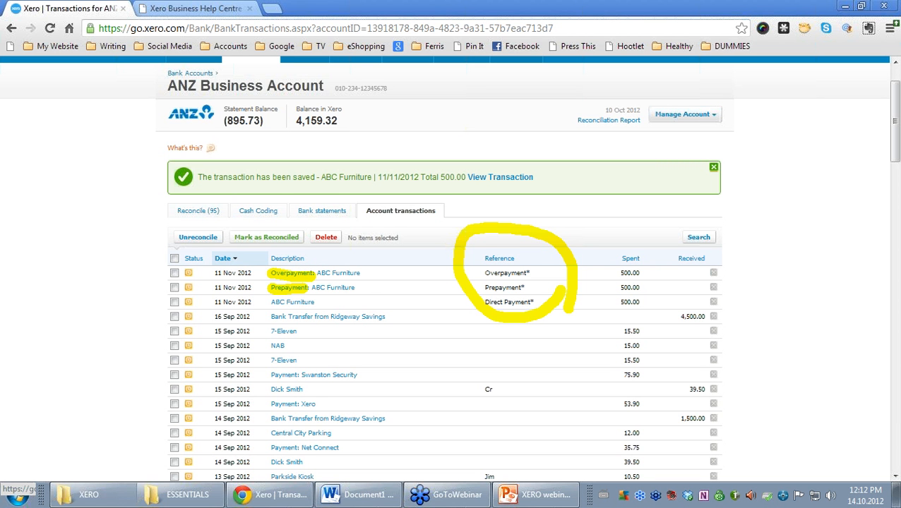
{"action": "left_click", "coordinate": [766, 296]}
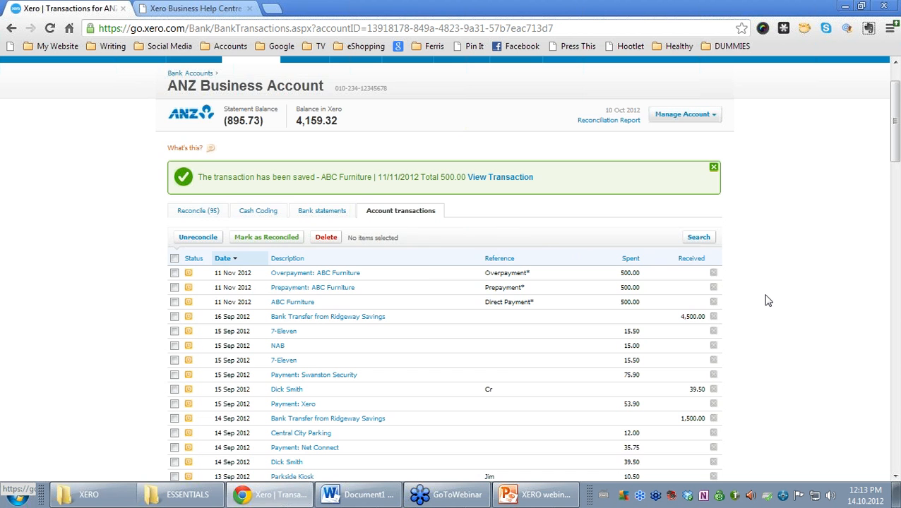
{"action": "scroll", "coordinate": [768, 301], "scroll_direction": "up", "scroll_amount": 1}
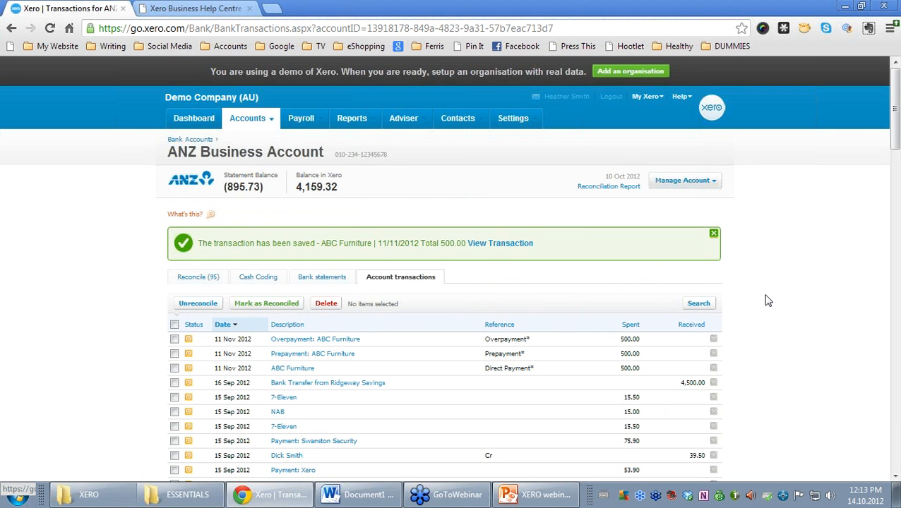
- Open the Balance Sheet report and update it for November 2012 with Compare To and Compare Periods set to None
{"action": "left_click", "coordinate": [366, 122]}
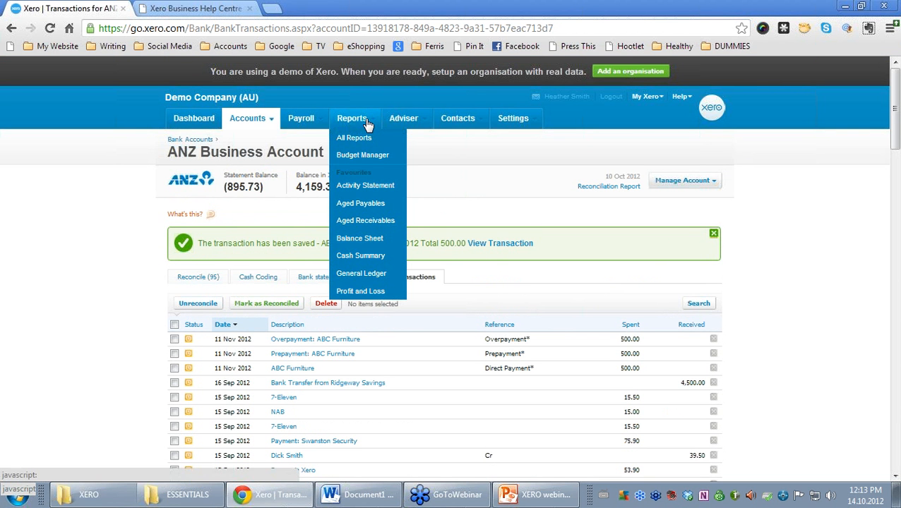
{"action": "left_click", "coordinate": [375, 240]}
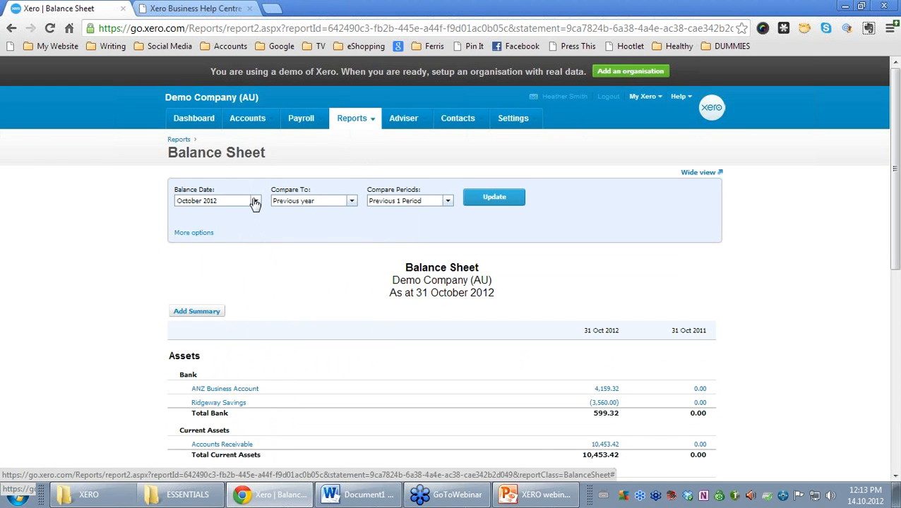
{"action": "left_click", "coordinate": [255, 202]}
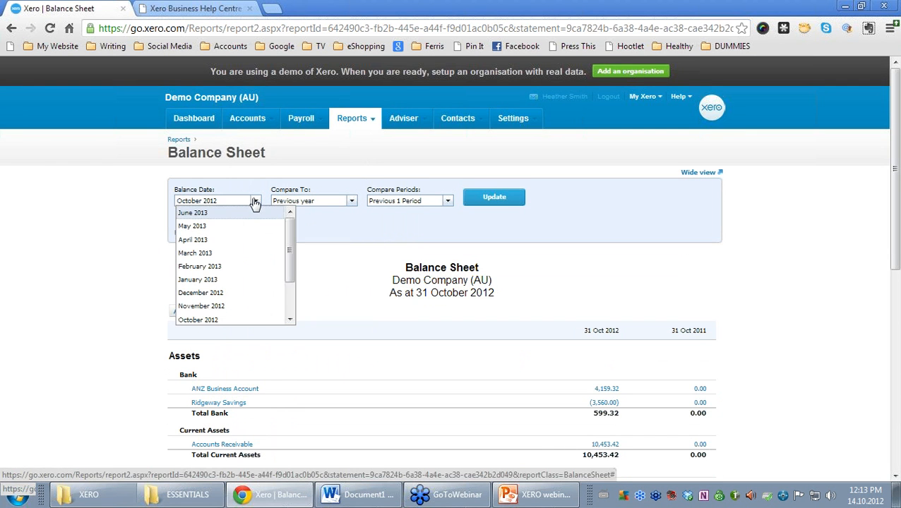
{"action": "left_click", "coordinate": [206, 306]}
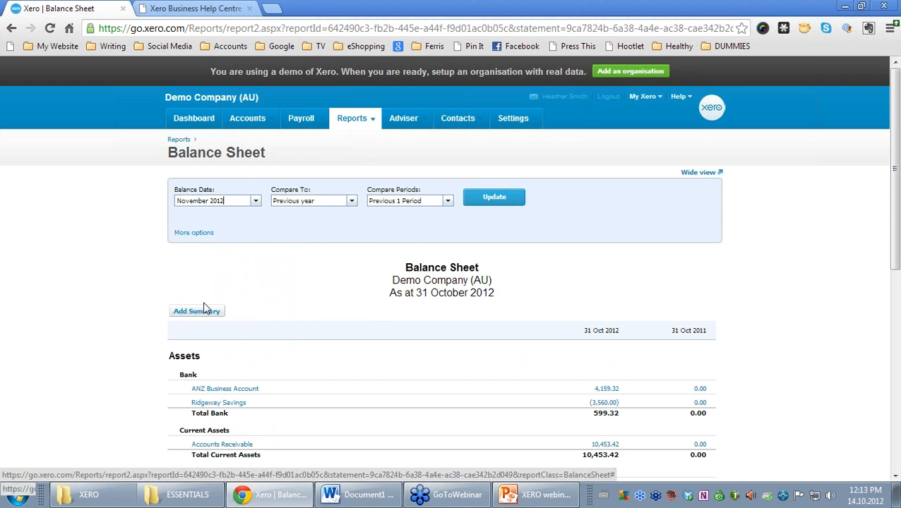
{"action": "left_click", "coordinate": [351, 203]}
{"action": "left_click", "coordinate": [305, 268]}
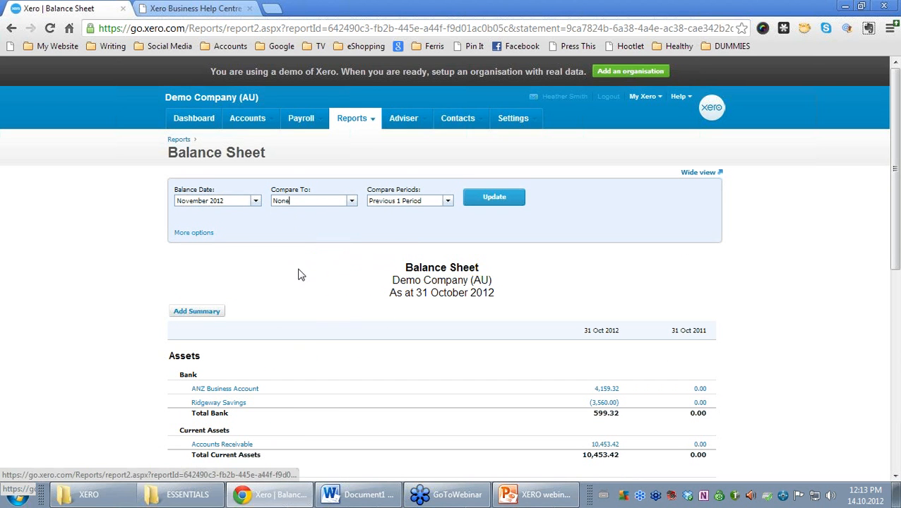
{"action": "left_click", "coordinate": [447, 201]}
{"action": "left_click", "coordinate": [392, 213]}
{"action": "left_click", "coordinate": [498, 198]}
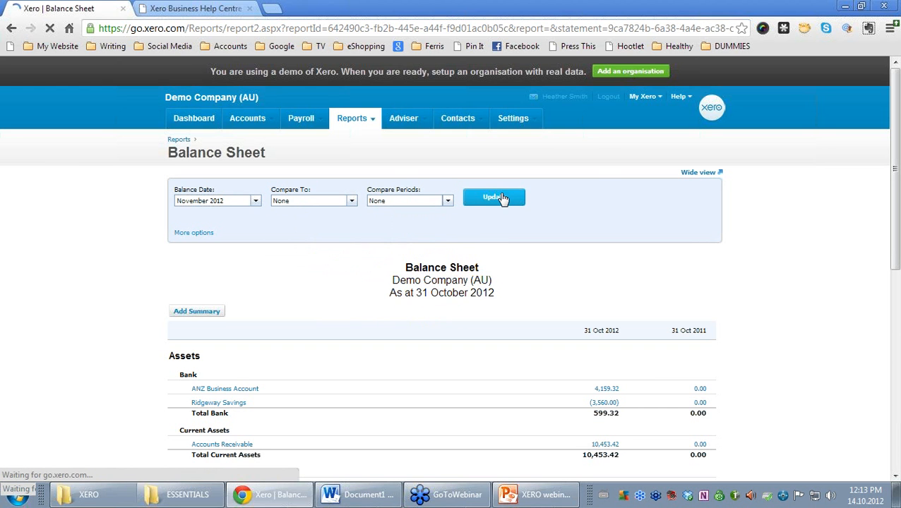
- Examine the asset and liability lines of the November 2012 balance sheet
{"action": "scroll", "coordinate": [749, 274], "scroll_direction": "down", "scroll_amount": 1}
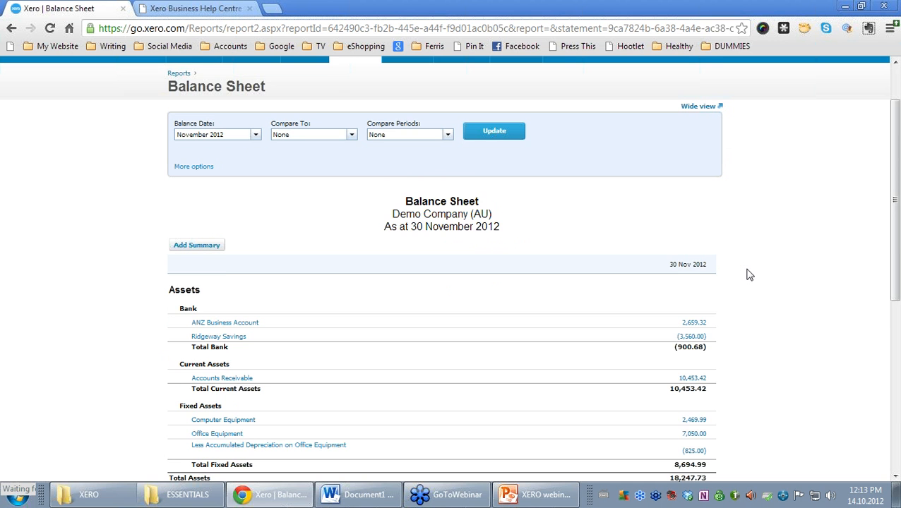
{"action": "scroll", "coordinate": [750, 275], "scroll_direction": "down", "scroll_amount": 1}
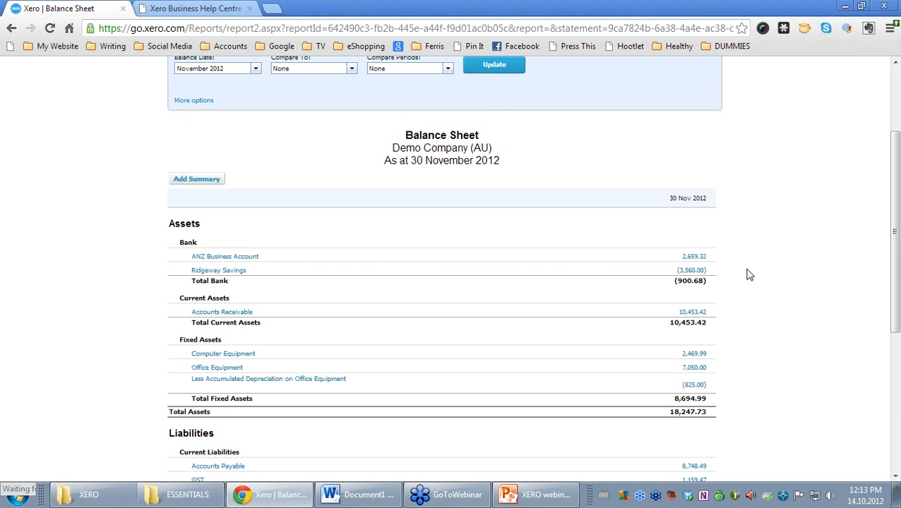
{"action": "scroll", "coordinate": [750, 274], "scroll_direction": "down", "scroll_amount": 1}
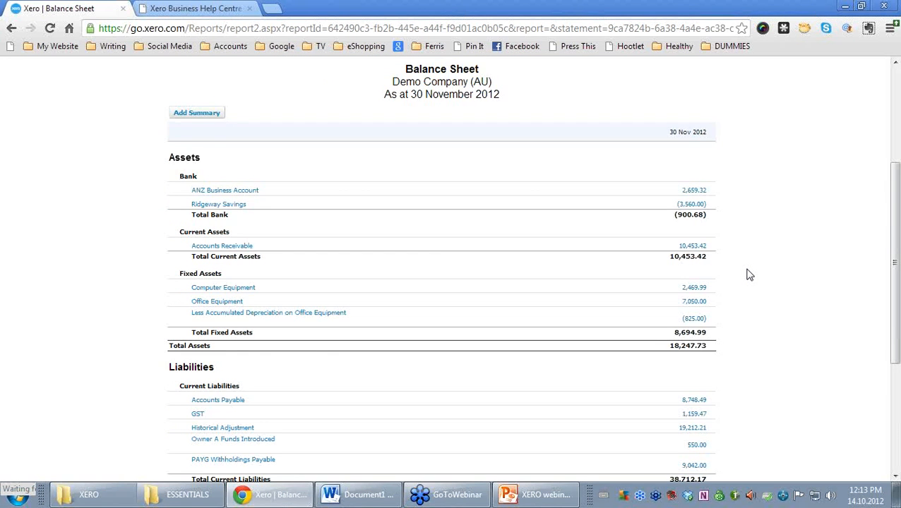
{"action": "scroll", "coordinate": [750, 275], "scroll_direction": "down", "scroll_amount": 2}
{"action": "scroll", "coordinate": [750, 275], "scroll_direction": "up", "scroll_amount": 3}
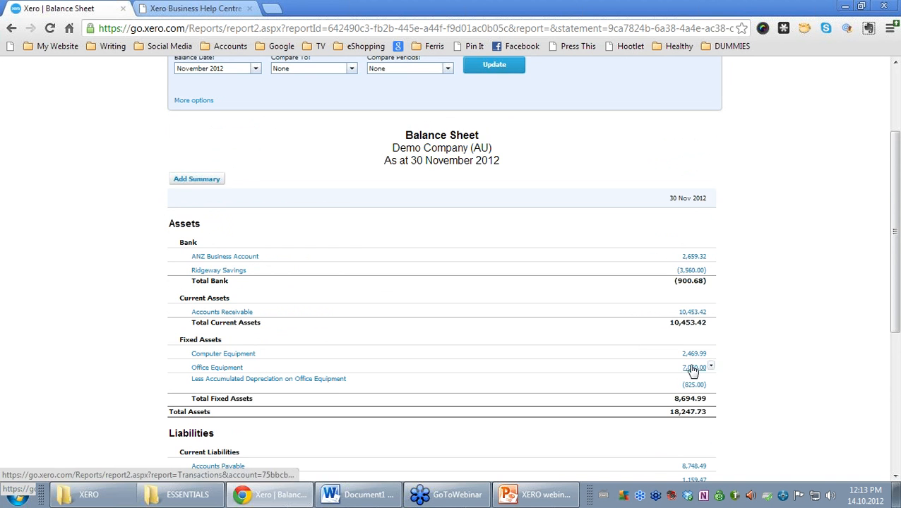
{"action": "scroll", "coordinate": [691, 393], "scroll_direction": "down", "scroll_amount": 2}
{"action": "scroll", "coordinate": [691, 390], "scroll_direction": "up", "scroll_amount": 1}
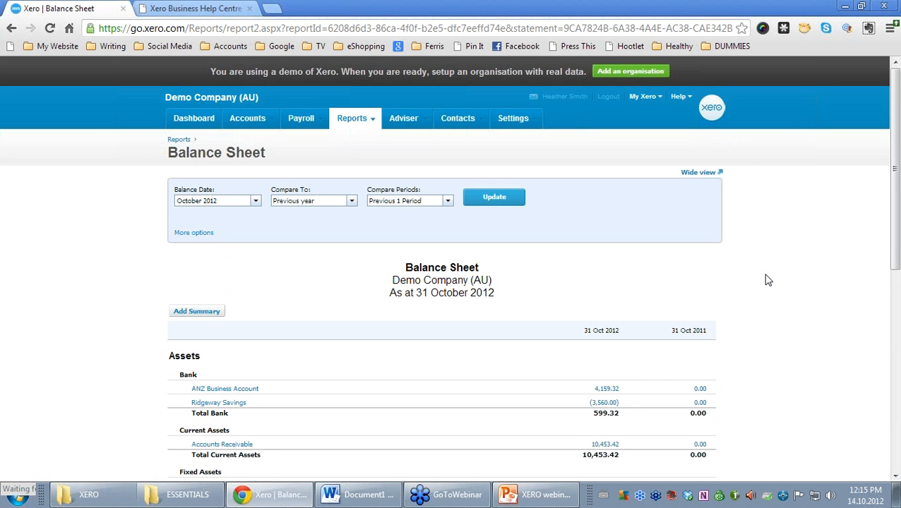
- Regenerate the Balance Sheet with balance date November 2012 and no comparison year or periods, and review its assets and liabilities
{"action": "left_click", "coordinate": [257, 202]}
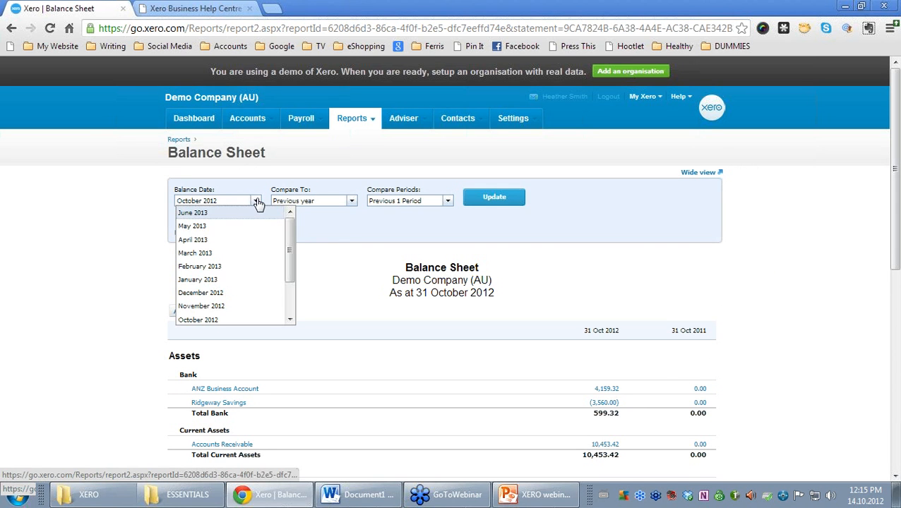
{"action": "left_click", "coordinate": [226, 306]}
{"action": "left_click", "coordinate": [352, 202]}
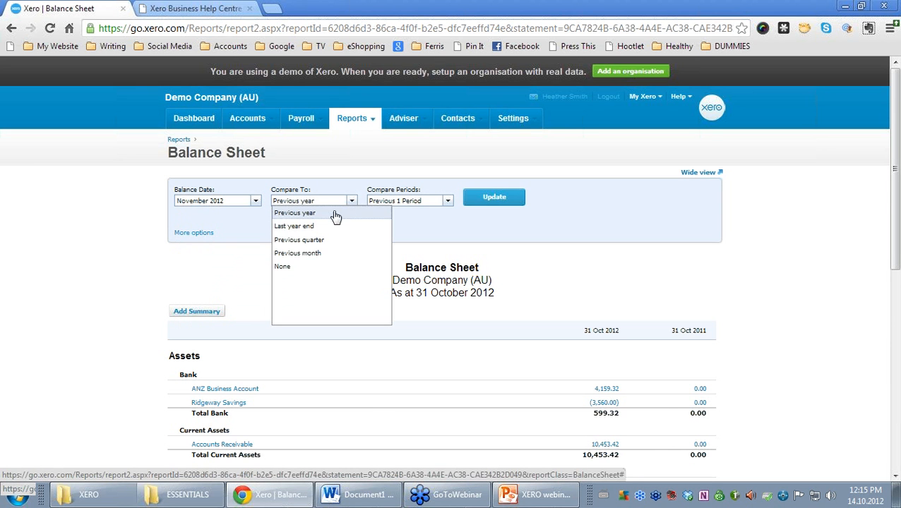
{"action": "left_click", "coordinate": [312, 268]}
{"action": "left_click", "coordinate": [445, 202]}
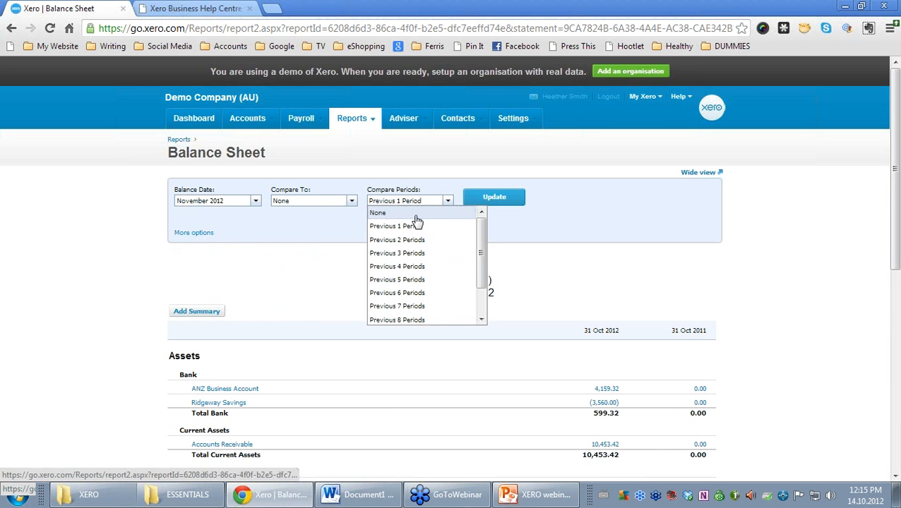
{"action": "left_click", "coordinate": [415, 213]}
{"action": "left_click", "coordinate": [476, 200]}
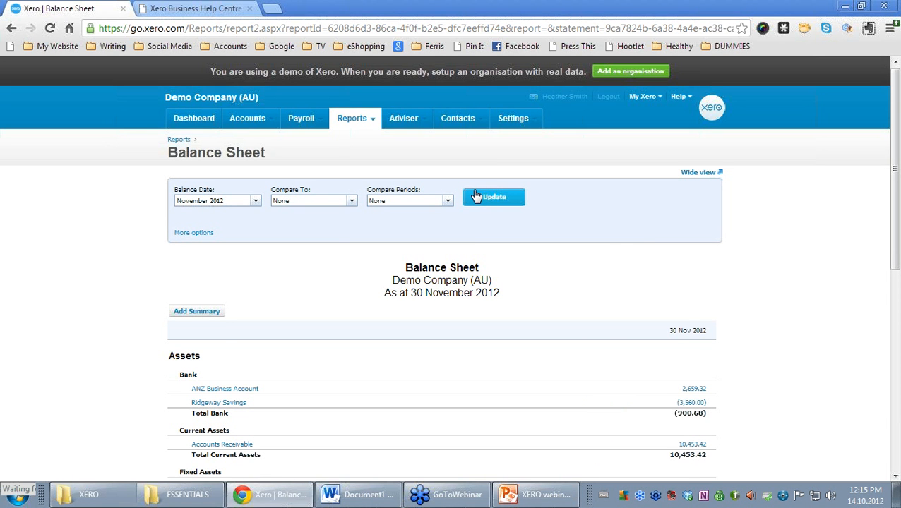
{"action": "scroll", "coordinate": [511, 310], "scroll_direction": "down", "scroll_amount": 3}
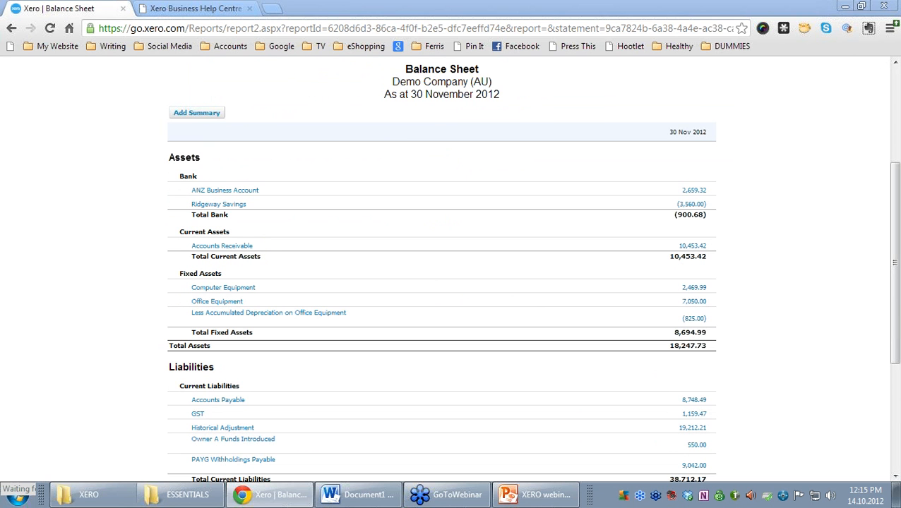
- Open the Accounts Payable summary from the Balance Sheet's current liabilities and review its monthly balances
{"action": "mouse_move", "coordinate": [271, 401]}
{"action": "left_mouse_down"}
{"action": "mouse_move", "coordinate": [178, 395]}
{"action": "mouse_move", "coordinate": [267, 397]}
{"action": "left_mouse_up"}
{"action": "mouse_move", "coordinate": [703, 373]}
{"action": "left_mouse_down"}
{"action": "mouse_move", "coordinate": [678, 367]}
{"action": "mouse_move", "coordinate": [728, 392]}
{"action": "mouse_move", "coordinate": [730, 370]}
{"action": "left_mouse_up"}
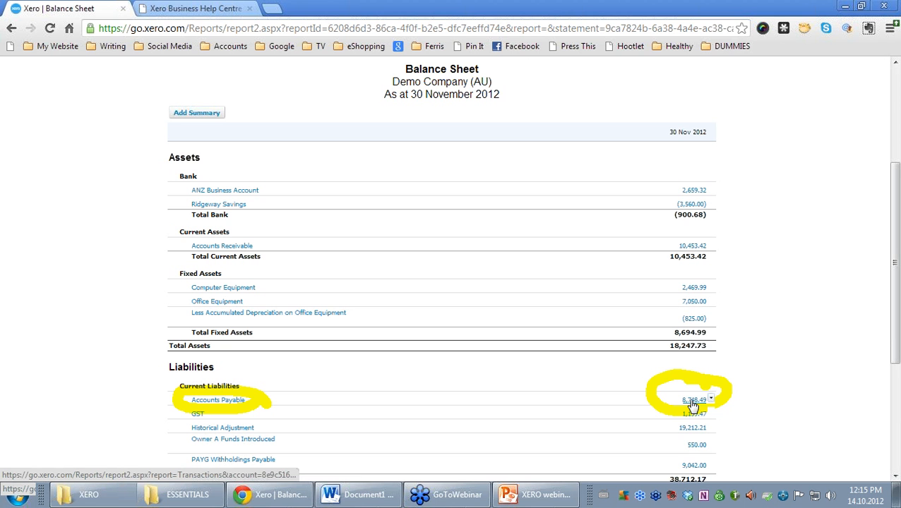
{"action": "left_click", "coordinate": [223, 406]}
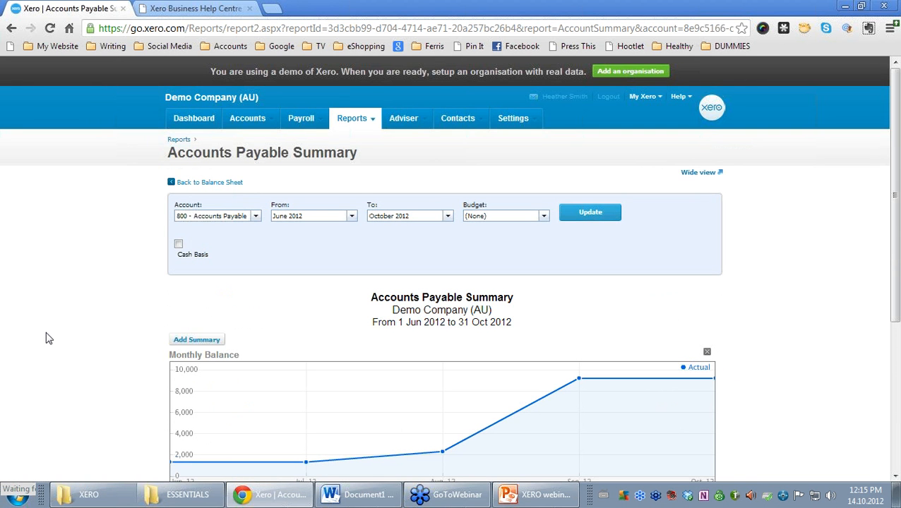
{"action": "scroll", "coordinate": [50, 338], "scroll_direction": "down", "scroll_amount": 1}
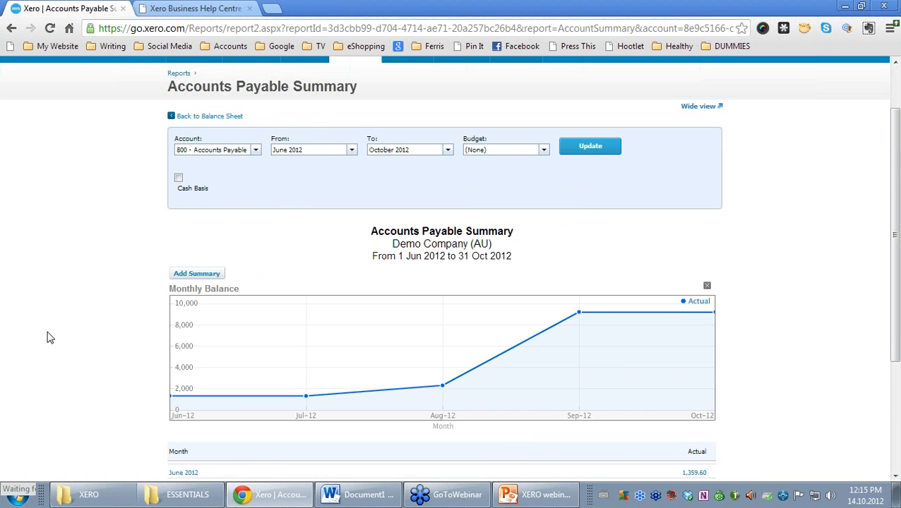
{"action": "scroll", "coordinate": [50, 339], "scroll_direction": "down", "scroll_amount": 1}
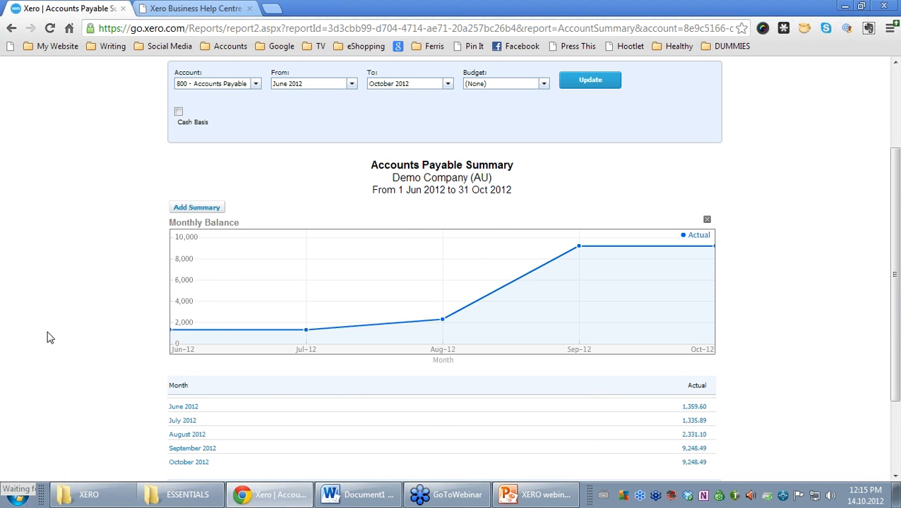
{"action": "scroll", "coordinate": [50, 338], "scroll_direction": "down", "scroll_amount": 1}
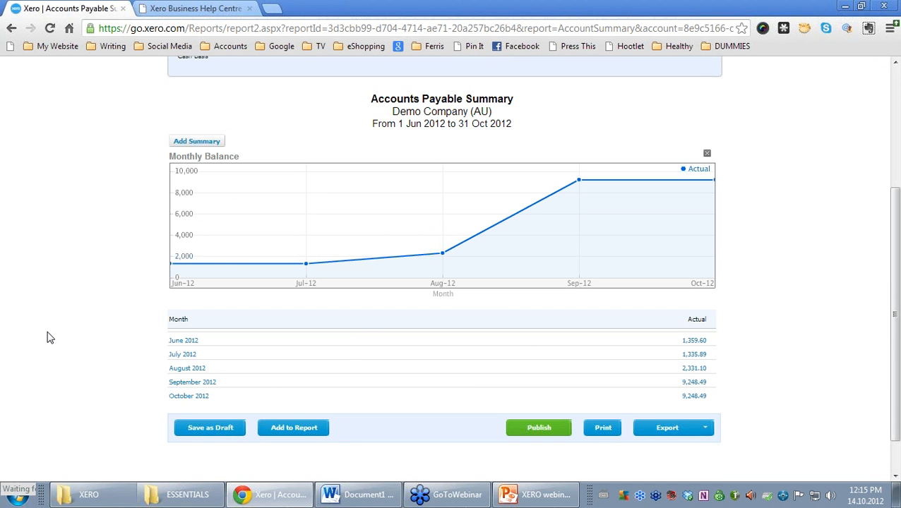
{"action": "scroll", "coordinate": [50, 338], "scroll_direction": "up", "scroll_amount": 3}
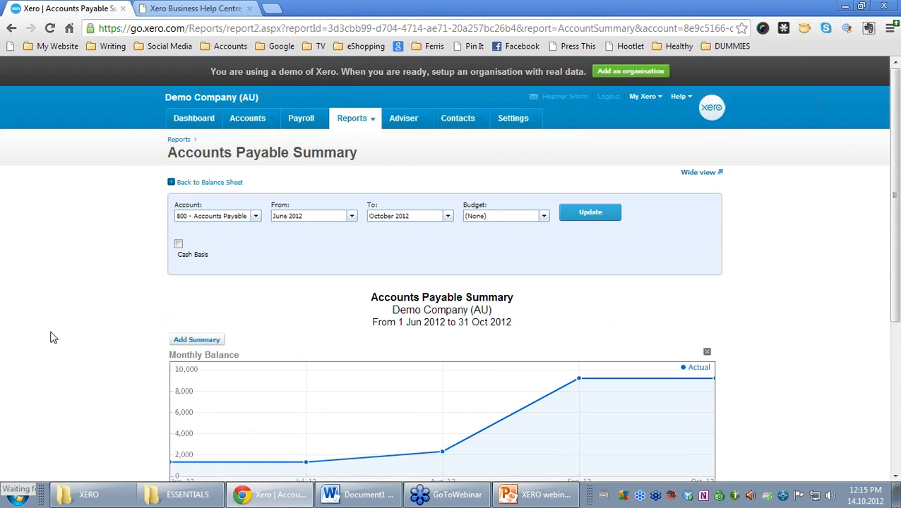
- Extend the Accounts Payable Summary period to November 2012 and update the report
{"action": "scroll", "coordinate": [53, 338], "scroll_direction": "down", "scroll_amount": 1}
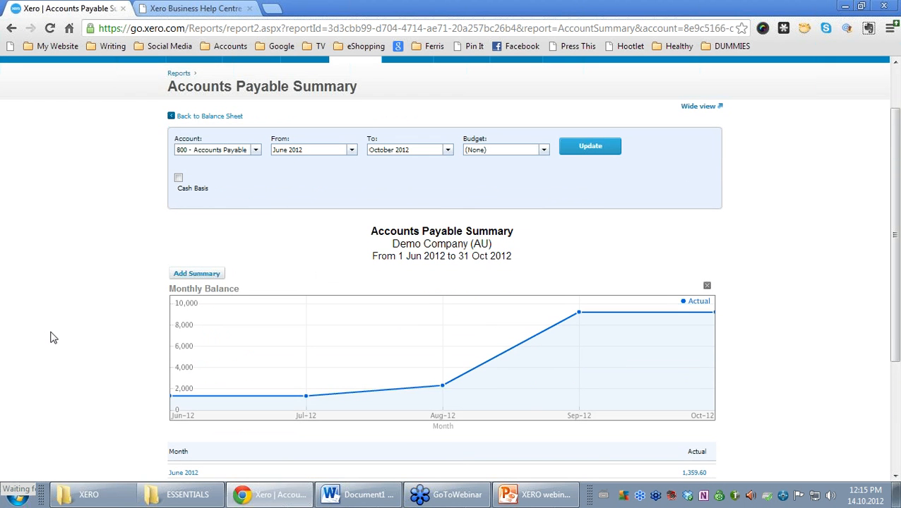
{"action": "left_click", "coordinate": [448, 151]}
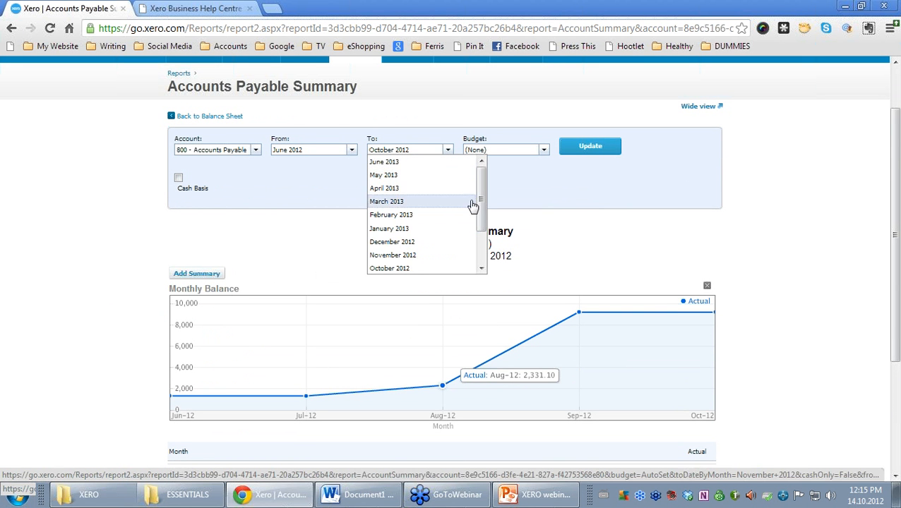
{"action": "left_click", "coordinate": [409, 256]}
{"action": "left_click", "coordinate": [589, 146]}
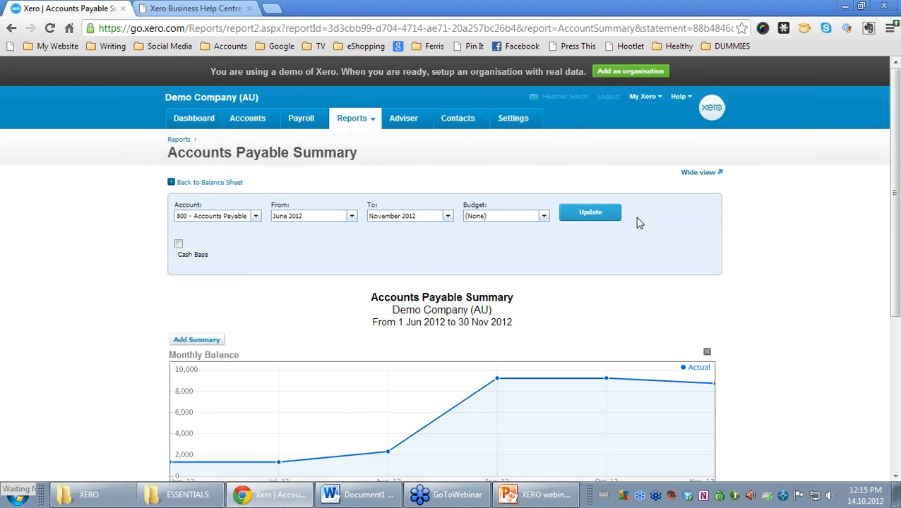
- Open the November 2012 Accounts Payable transactions from the monthly balances and examine the ABC Furniture overpayment entry and its debit
{"action": "scroll", "coordinate": [732, 300], "scroll_direction": "down", "scroll_amount": 4}
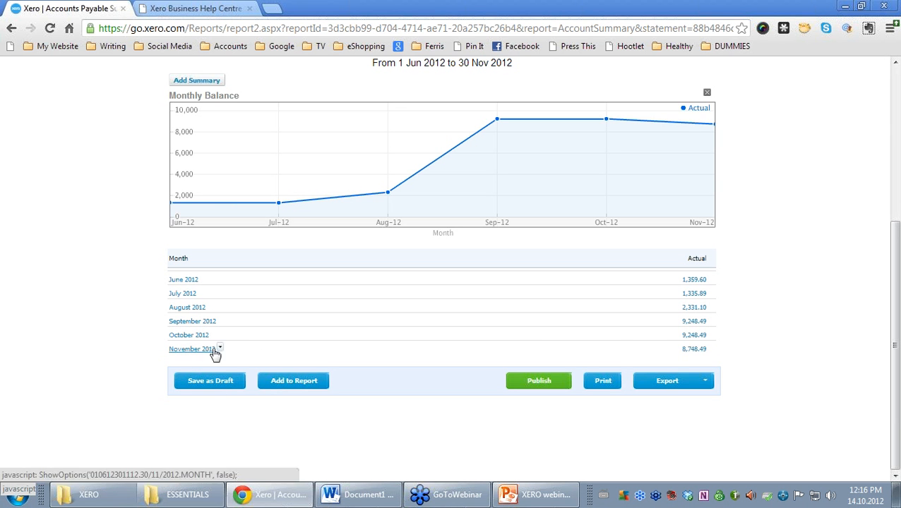
{"action": "left_click", "coordinate": [696, 350]}
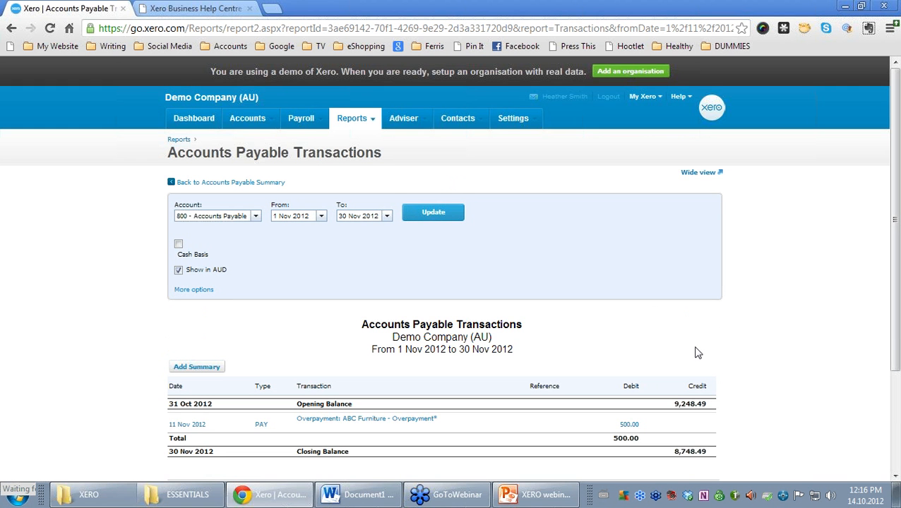
{"action": "scroll", "coordinate": [696, 353], "scroll_direction": "down", "scroll_amount": 1}
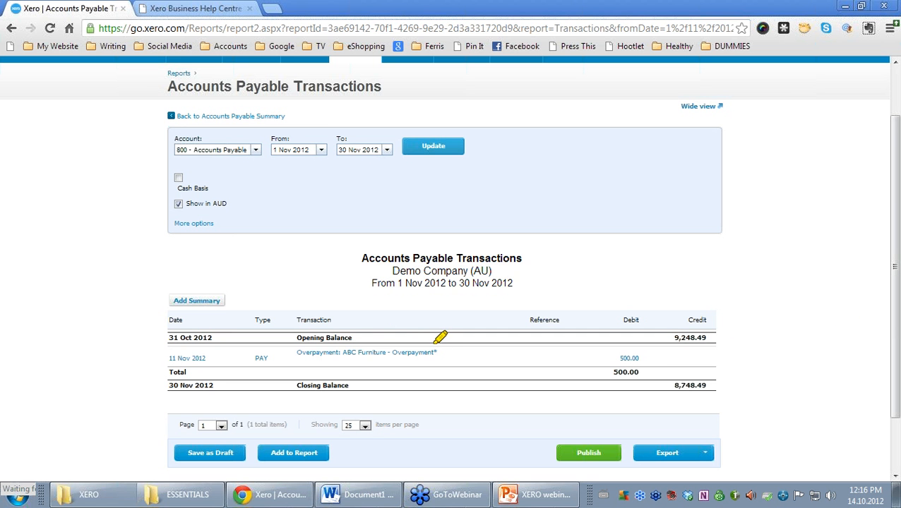
{"action": "mouse_move", "coordinate": [435, 344]}
{"action": "left_mouse_down"}
{"action": "mouse_move", "coordinate": [428, 332]}
{"action": "mouse_move", "coordinate": [301, 330]}
{"action": "mouse_move", "coordinate": [387, 382]}
{"action": "mouse_move", "coordinate": [437, 351]}
{"action": "left_mouse_up"}
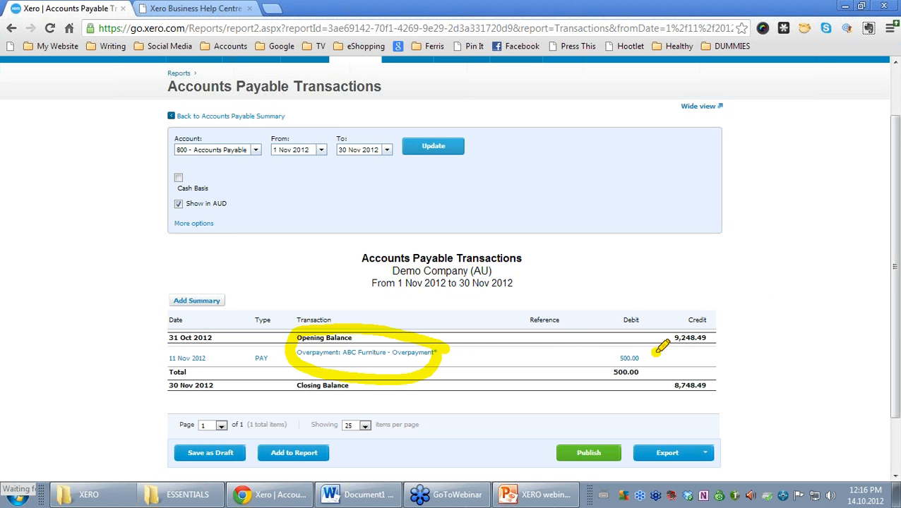
{"action": "mouse_move", "coordinate": [659, 353]}
{"action": "left_mouse_down"}
{"action": "mouse_move", "coordinate": [575, 346]}
{"action": "mouse_move", "coordinate": [678, 371]}
{"action": "mouse_move", "coordinate": [663, 352]}
{"action": "left_mouse_up"}
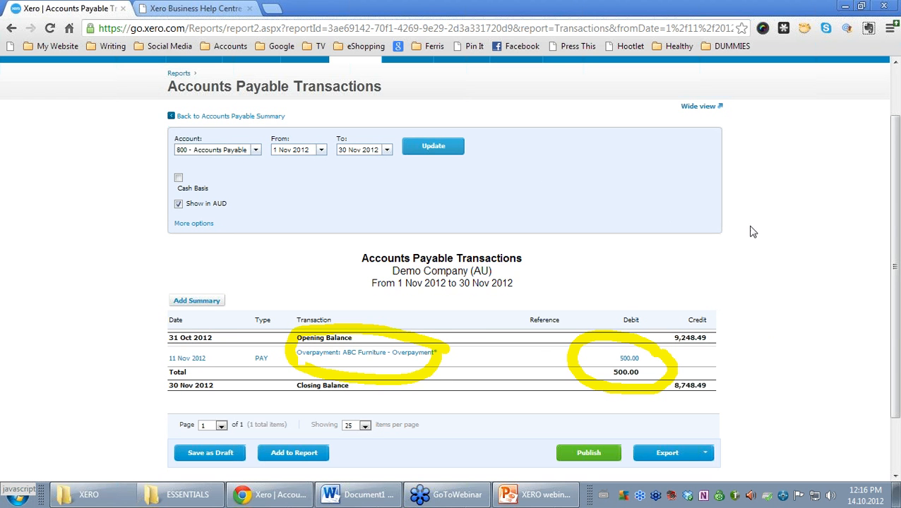
- Open the Profit and Loss report and update it for the date range 1 Nov 2012 to 30 Nov 2012
{"action": "scroll", "coordinate": [756, 231], "scroll_direction": "up", "scroll_amount": 2}
{"action": "mouse_move", "coordinate": [372, 122]}
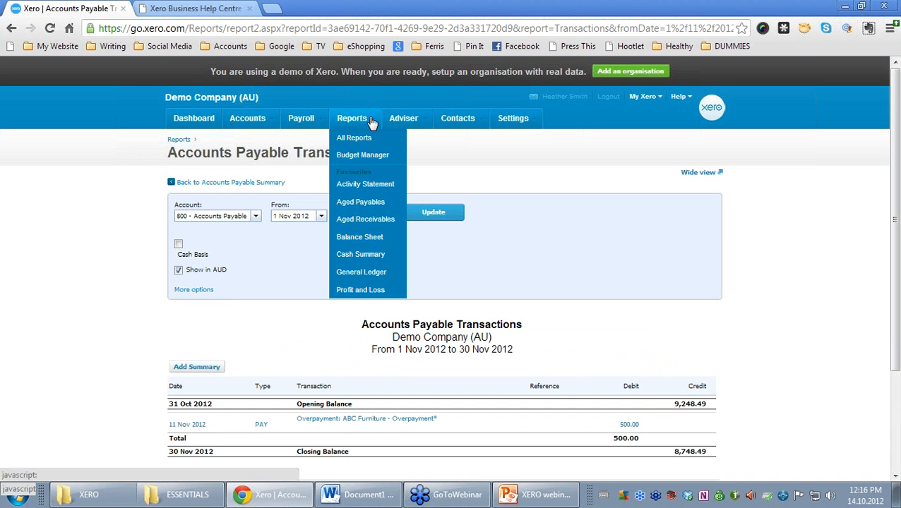
{"action": "left_click", "coordinate": [337, 291]}
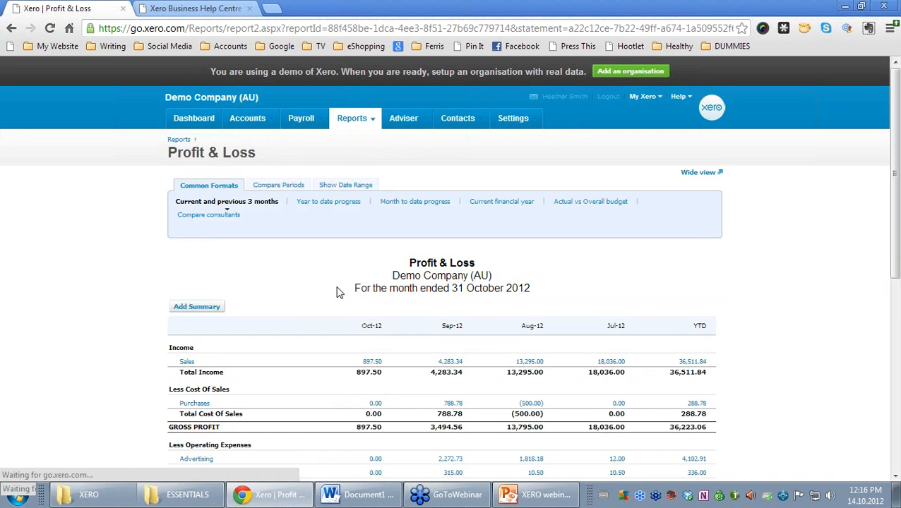
{"action": "left_click", "coordinate": [322, 188]}
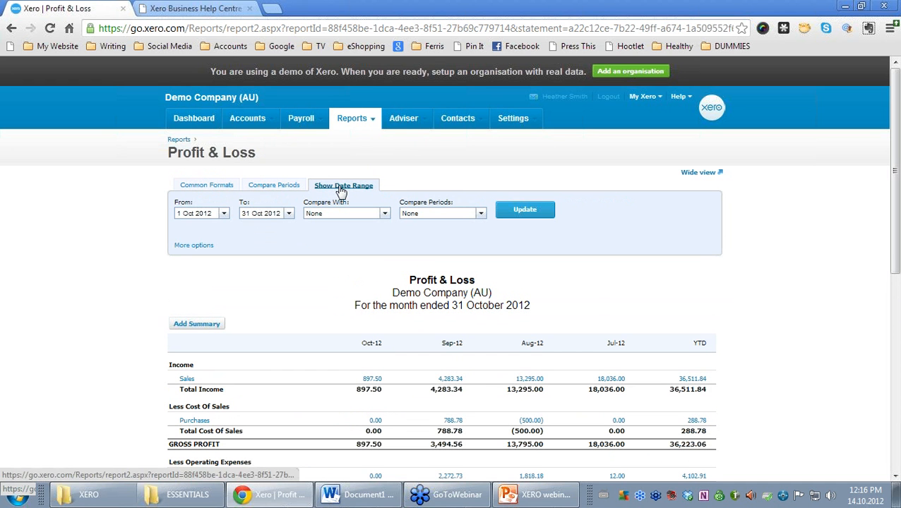
{"action": "left_click", "coordinate": [223, 213]}
{"action": "left_click", "coordinate": [248, 306]}
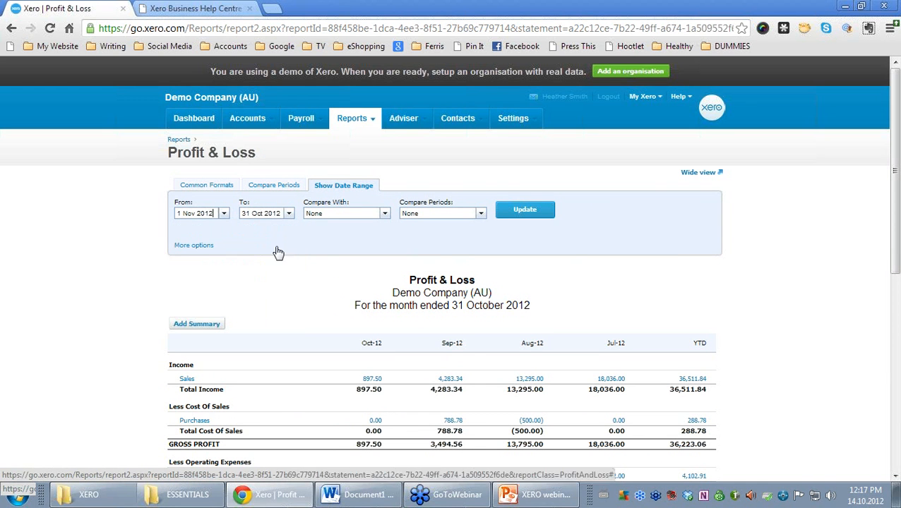
{"action": "left_click", "coordinate": [288, 213]}
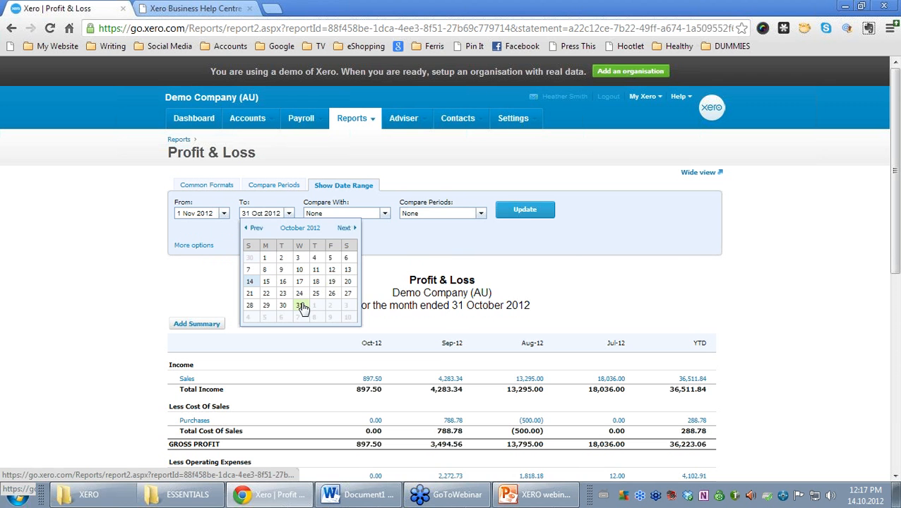
{"action": "left_click", "coordinate": [350, 233]}
{"action": "left_click", "coordinate": [331, 305]}
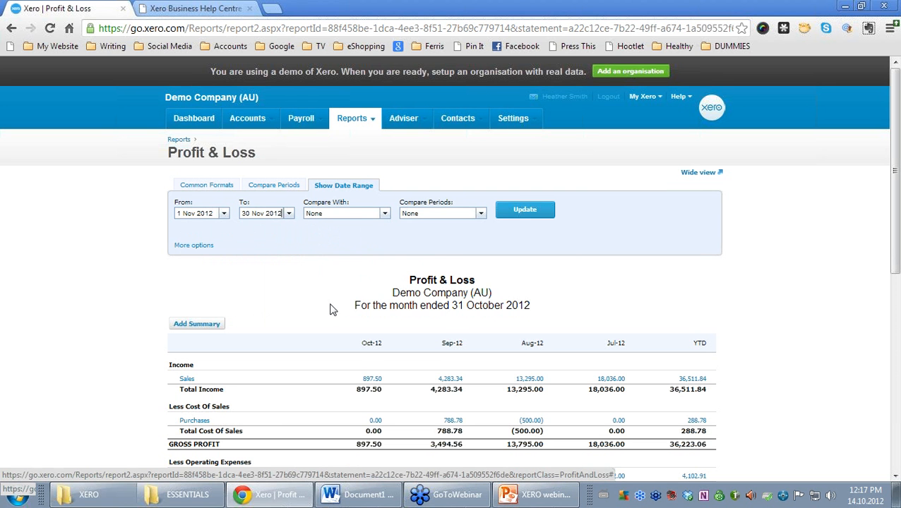
{"action": "left_click", "coordinate": [531, 211]}
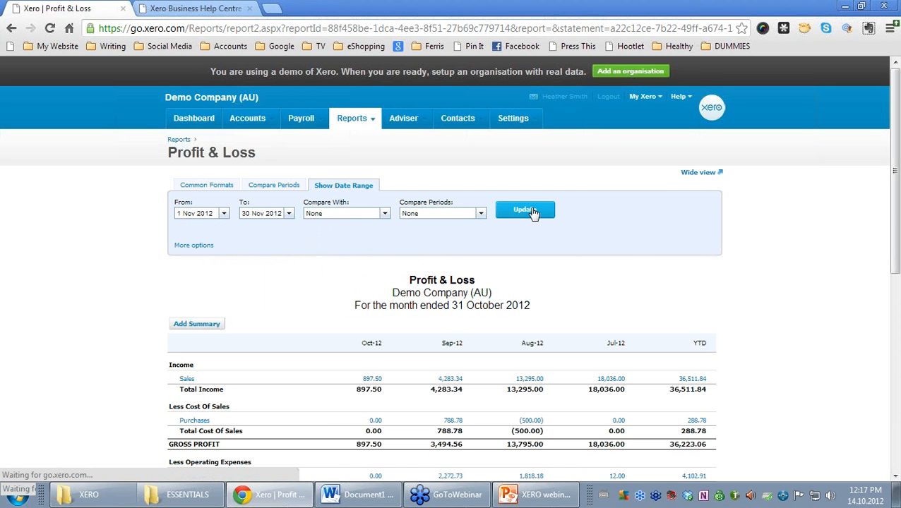
- Examine the Purchases line and its amount under Less Cost Of Sales in the November Profit & Loss
{"action": "scroll", "coordinate": [534, 213], "scroll_direction": "down", "scroll_amount": 2}
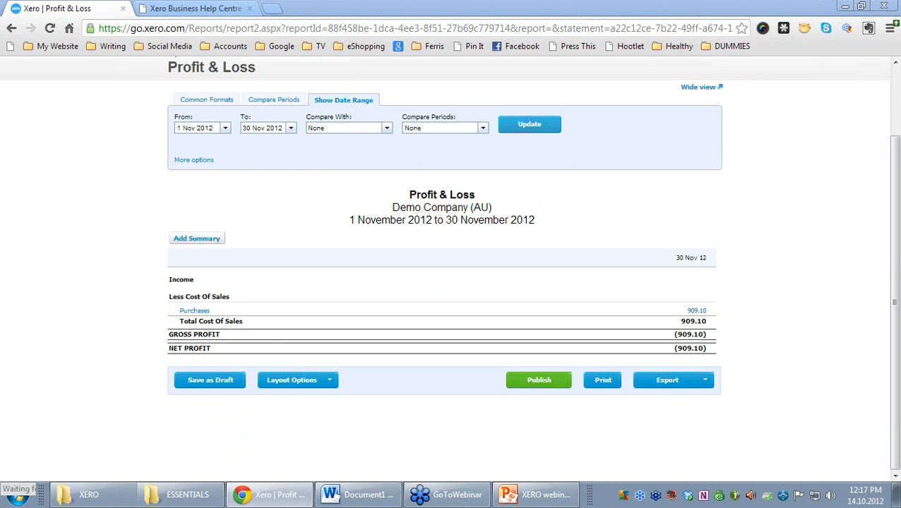
{"action": "mouse_move", "coordinate": [251, 304]}
{"action": "left_mouse_down"}
{"action": "mouse_move", "coordinate": [134, 311]}
{"action": "mouse_move", "coordinate": [253, 292]}
{"action": "left_mouse_up"}
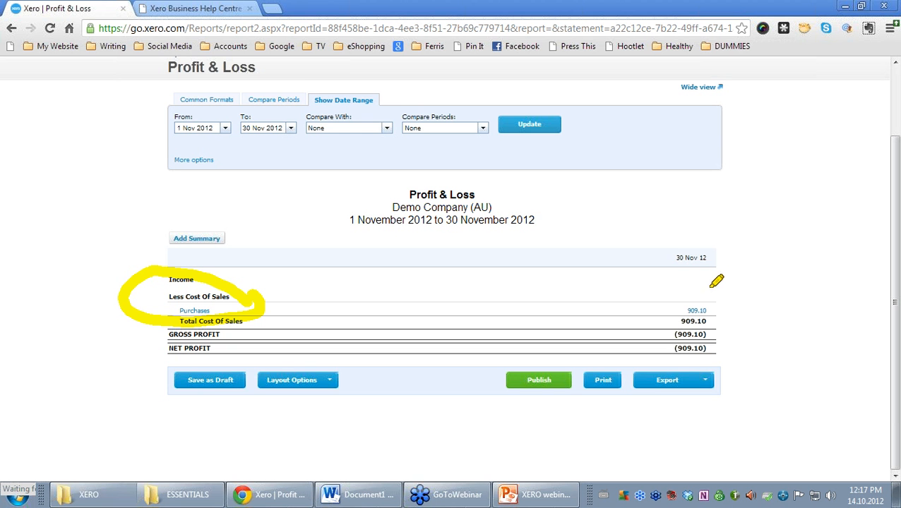
{"action": "mouse_move", "coordinate": [717, 282]}
{"action": "left_mouse_down"}
{"action": "mouse_move", "coordinate": [672, 303]}
{"action": "mouse_move", "coordinate": [759, 337]}
{"action": "mouse_move", "coordinate": [689, 272]}
{"action": "mouse_move", "coordinate": [708, 291]}
{"action": "left_mouse_up"}
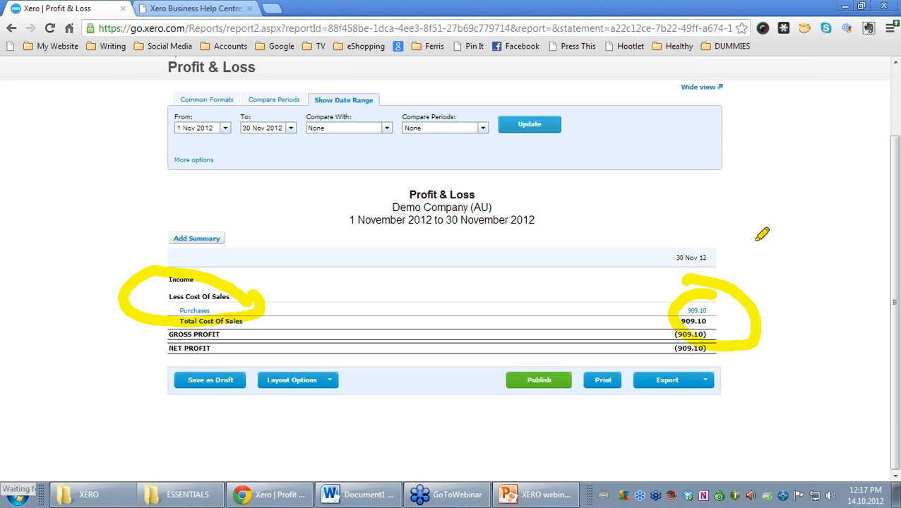
{"action": "mouse_move", "coordinate": [754, 224]}
{"action": "left_mouse_down"}
{"action": "mouse_move", "coordinate": [760, 247]}
{"action": "mouse_move", "coordinate": [784, 222]}
{"action": "mouse_move", "coordinate": [826, 234]}
{"action": "mouse_move", "coordinate": [822, 220]}
{"action": "mouse_move", "coordinate": [863, 226]}
{"action": "mouse_move", "coordinate": [856, 211]}
{"action": "mouse_move", "coordinate": [866, 209]}
{"action": "left_mouse_up"}
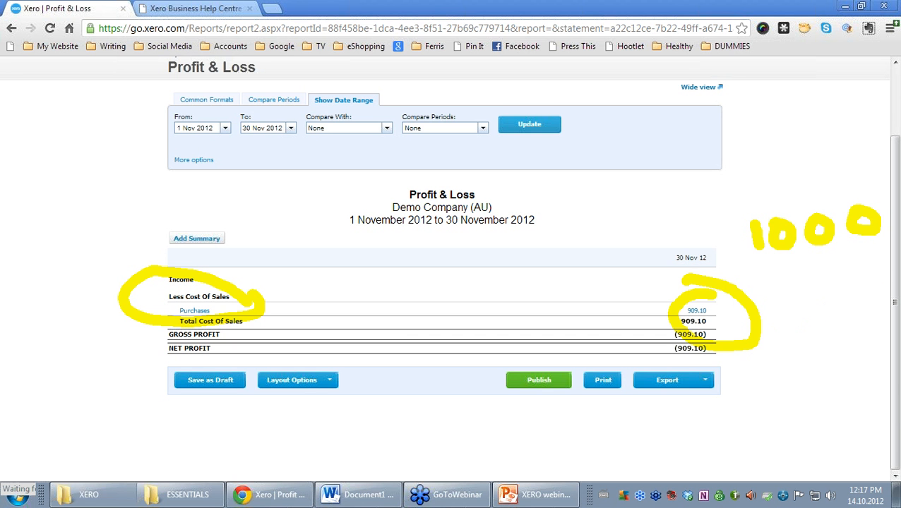
- Open the transactions behind the November Purchases amount and examine the ABC Furniture prepayment and direct payment debits
{"action": "left_click", "coordinate": [697, 312]}
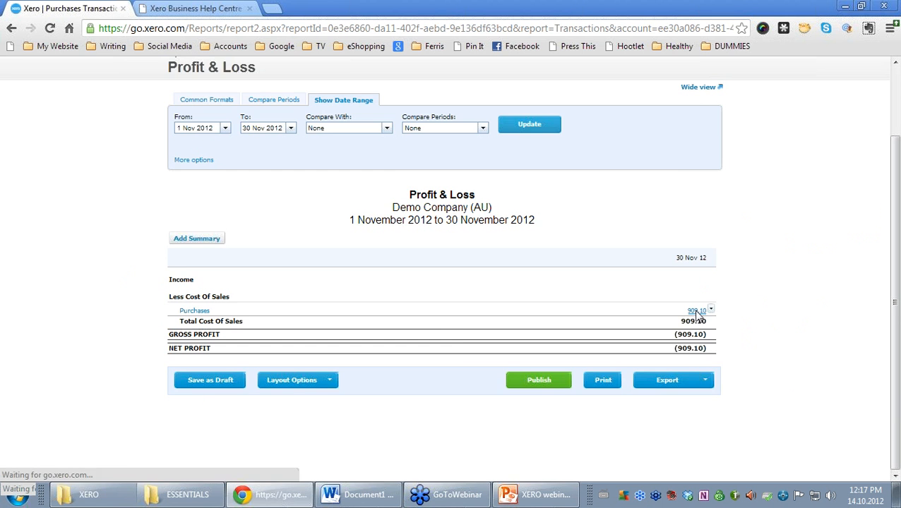
{"action": "scroll", "coordinate": [697, 317], "scroll_direction": "down", "scroll_amount": 1}
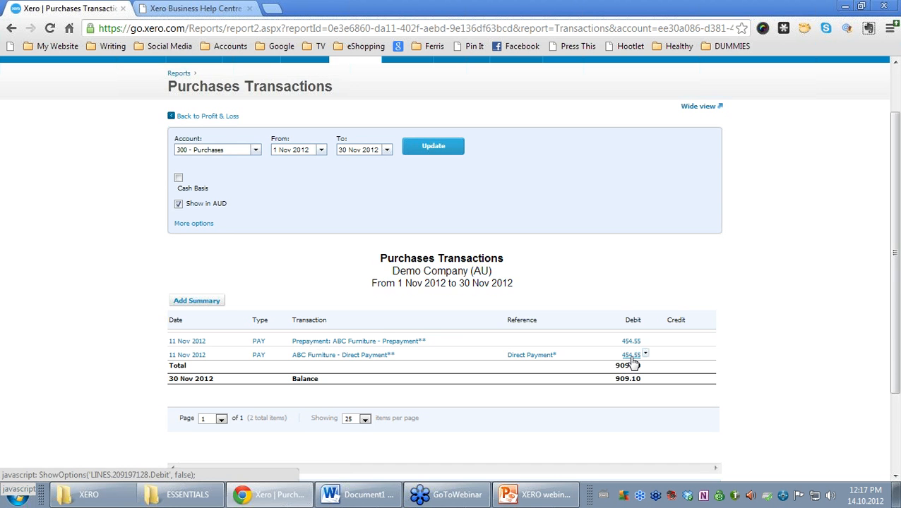
{"action": "scroll", "coordinate": [633, 362], "scroll_direction": "up", "scroll_amount": 1}
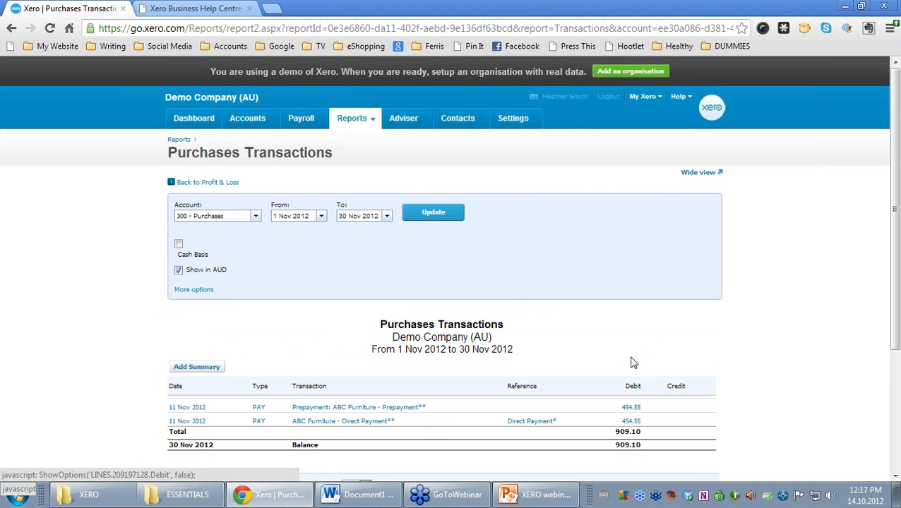
{"action": "scroll", "coordinate": [633, 362], "scroll_direction": "down", "scroll_amount": 2}
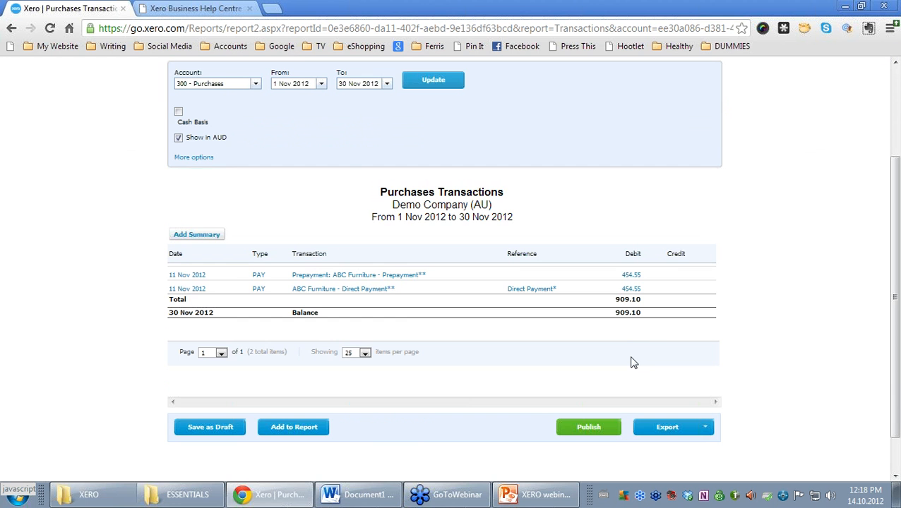
- Start a new Accounts Payable invoice with ABC Furniture as the supplier
{"action": "scroll", "coordinate": [633, 362], "scroll_direction": "up", "scroll_amount": 2}
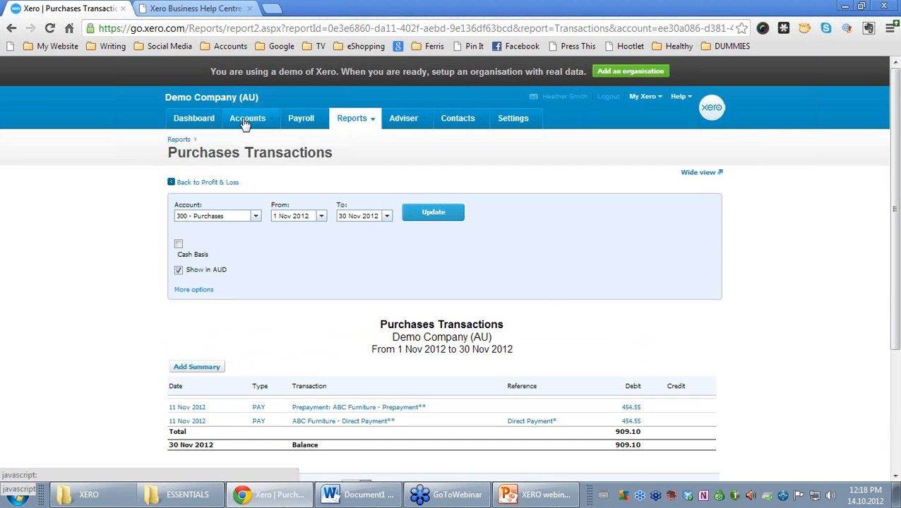
{"action": "mouse_move", "coordinate": [245, 123]}
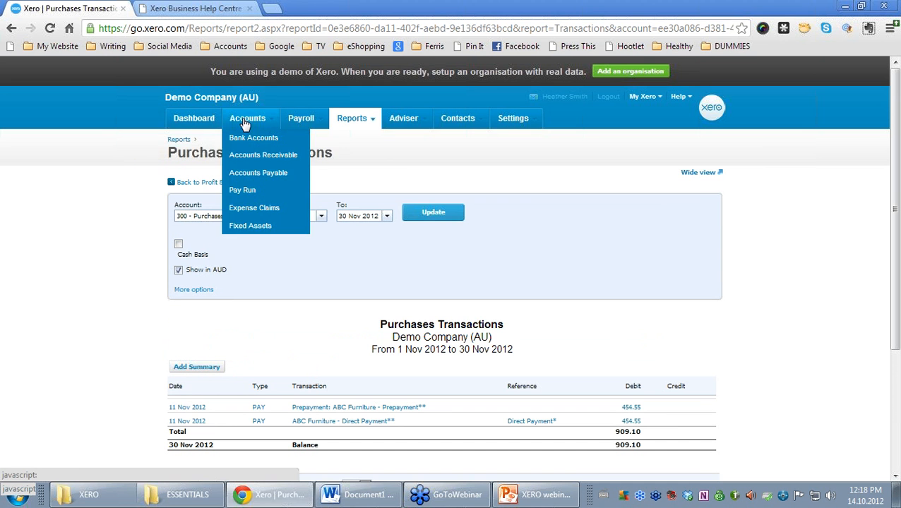
{"action": "left_click", "coordinate": [255, 174]}
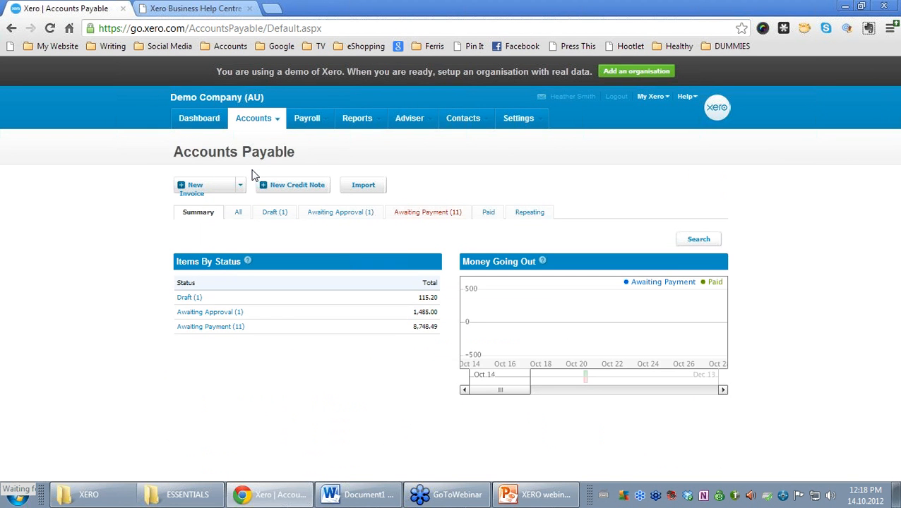
{"action": "left_click", "coordinate": [194, 188]}
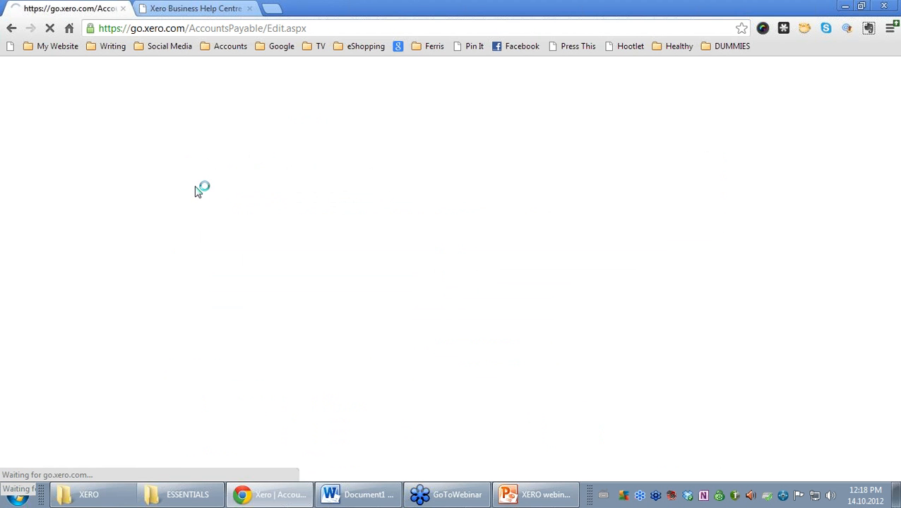
{"action": "type", "text": "abc"}
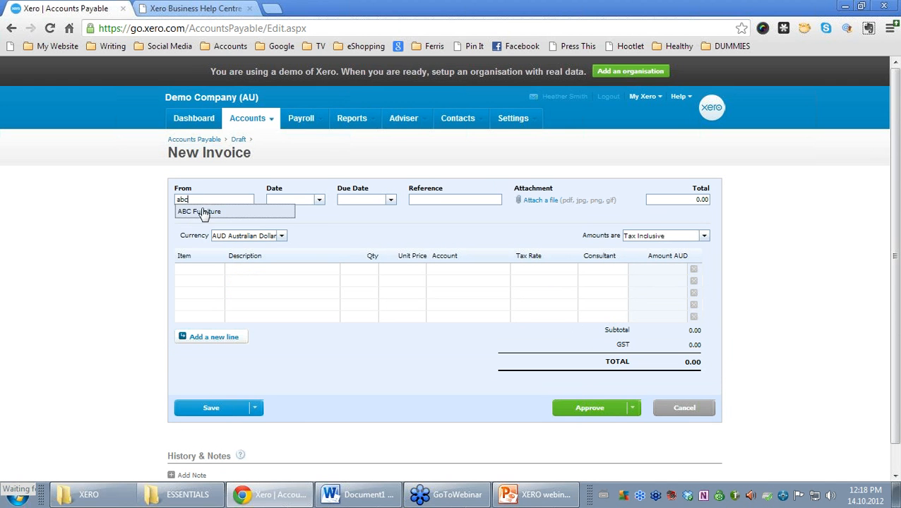
{"action": "left_click", "coordinate": [202, 211]}
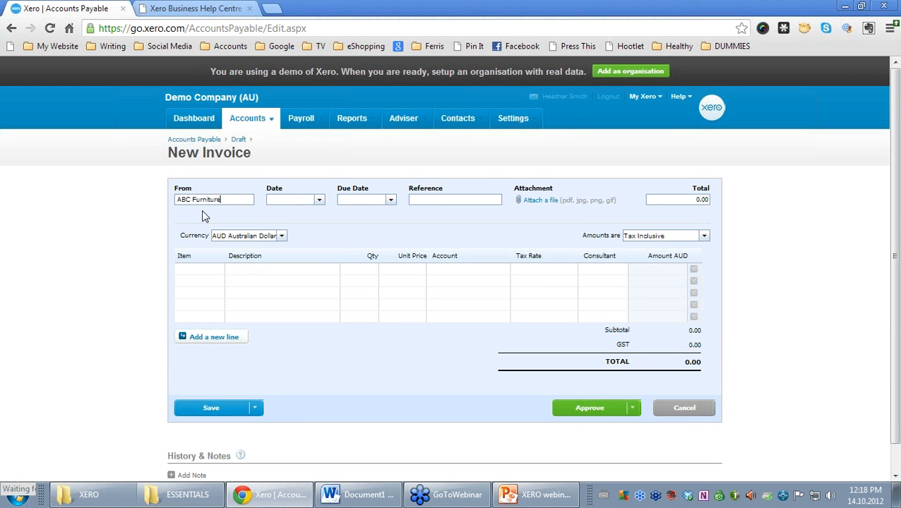
- Set the ABC Furniture invoice date to 16 Nov 2012 and its due date to 23 Nov 2012
{"action": "left_click", "coordinate": [319, 200]}
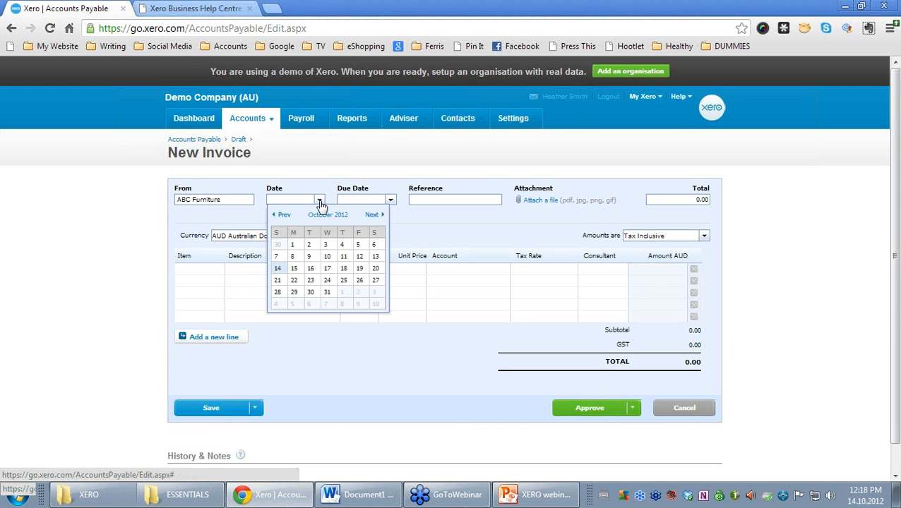
{"action": "left_click", "coordinate": [374, 215]}
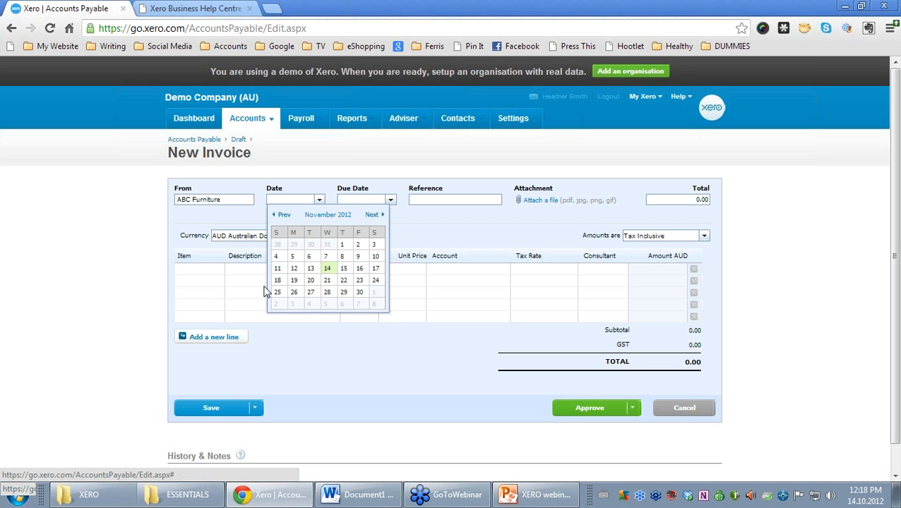
{"action": "left_click", "coordinate": [360, 269]}
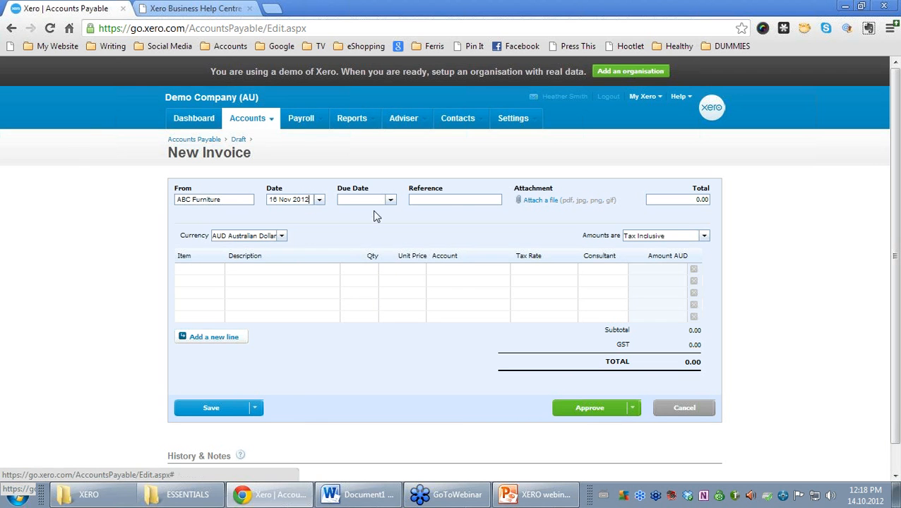
{"action": "left_click", "coordinate": [391, 200]}
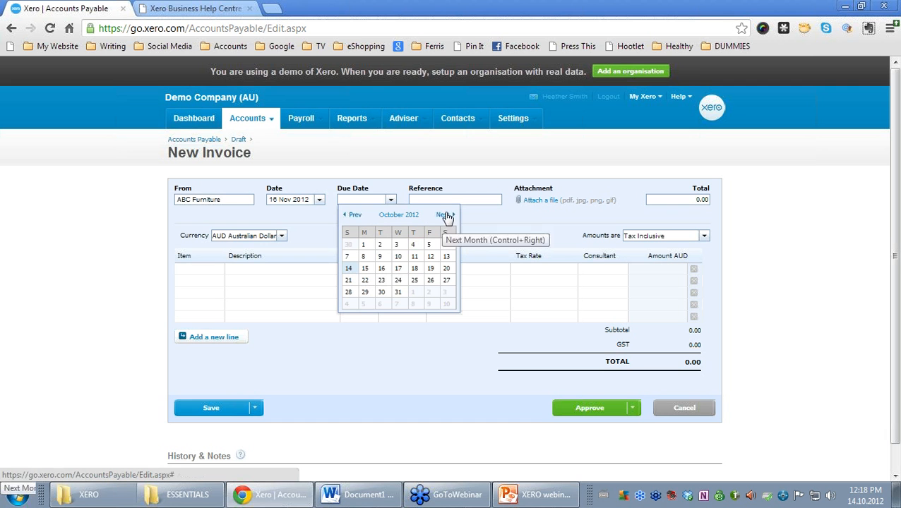
{"action": "left_click", "coordinate": [445, 215]}
{"action": "left_click", "coordinate": [430, 280]}
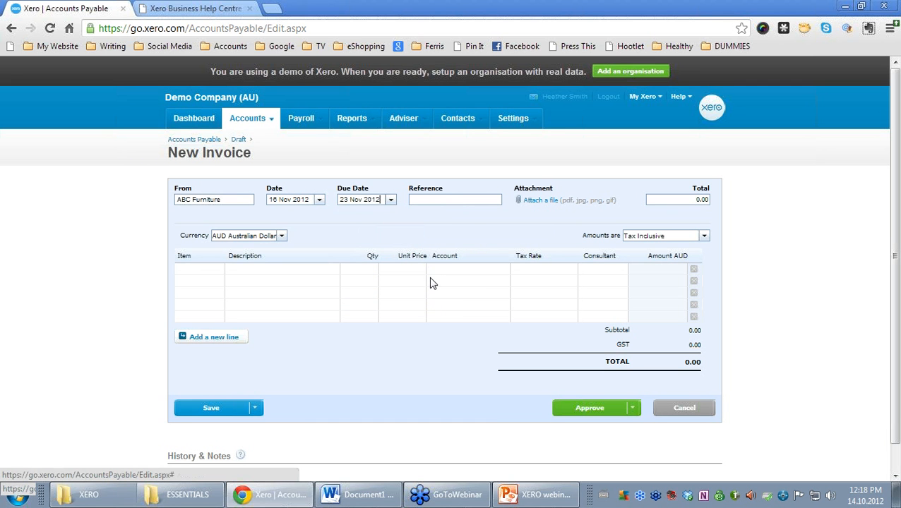
- Set the invoice total to 1,000, leaving the reference blank
{"action": "left_click", "coordinate": [440, 201]}
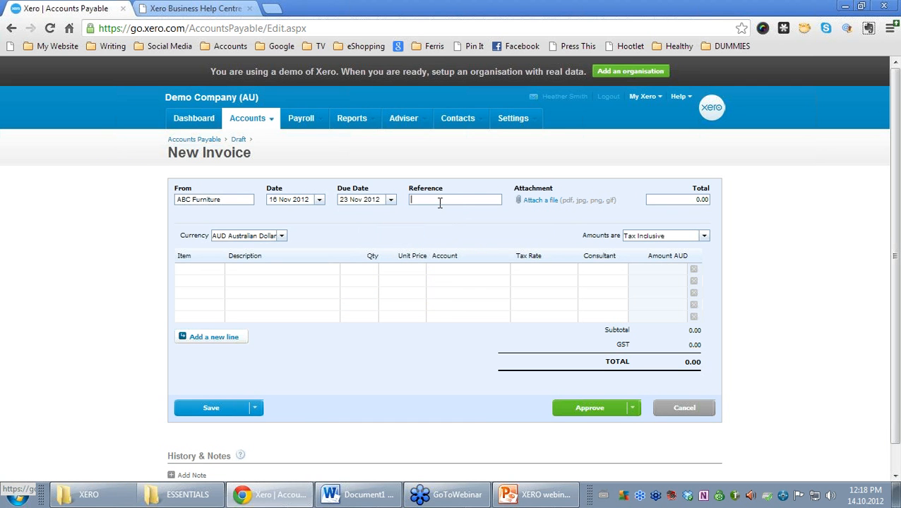
{"action": "left_click", "coordinate": [687, 200]}
{"action": "type", "text": "1,000"}
{"action": "key", "text": "Tab"}
- Add a line for item GB1-White with a unit price of 1,000 and approve the invoice
{"action": "left_click", "coordinate": [218, 273]}
{"action": "left_click", "coordinate": [219, 274]}
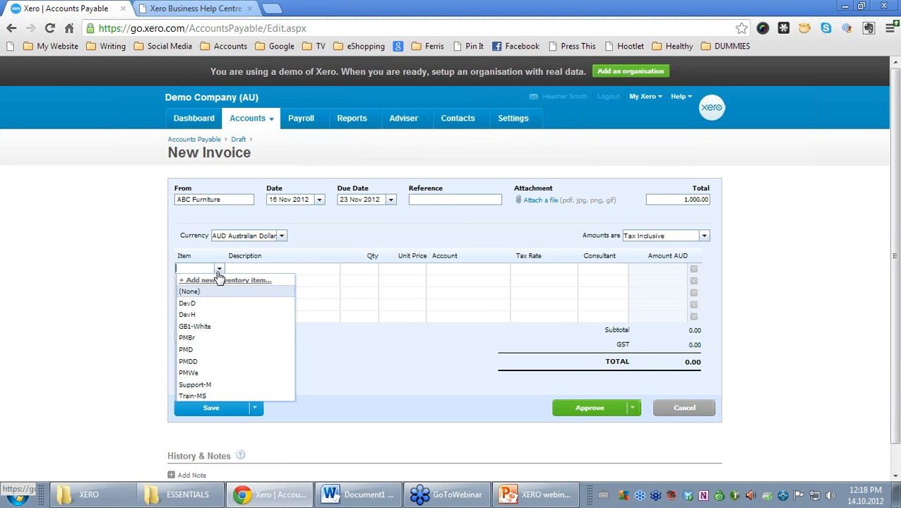
{"action": "left_click", "coordinate": [200, 326]}
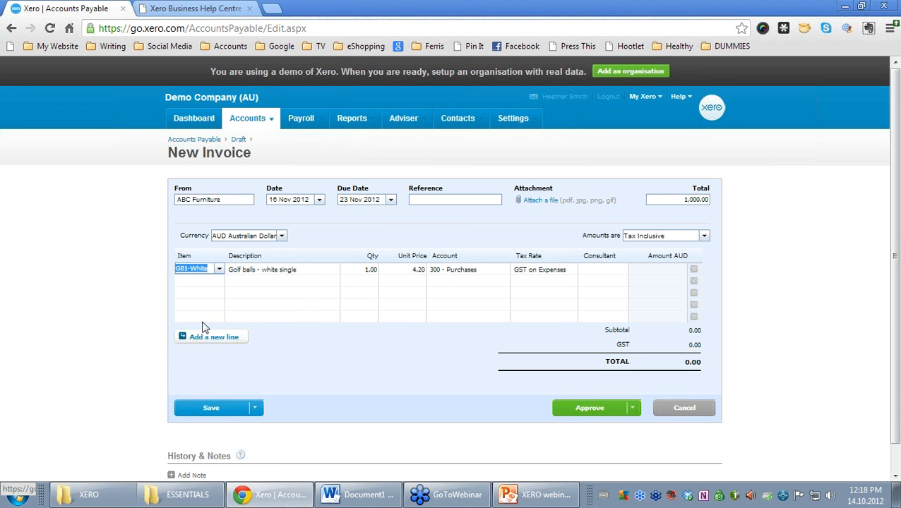
{"action": "left_click", "coordinate": [392, 271]}
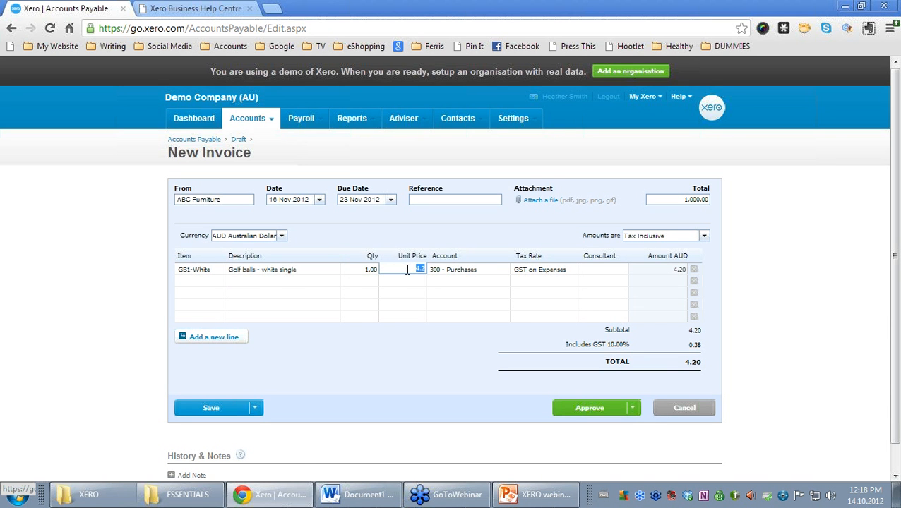
{"action": "type", "text": "1000"}
{"action": "key", "text": "Tab"}
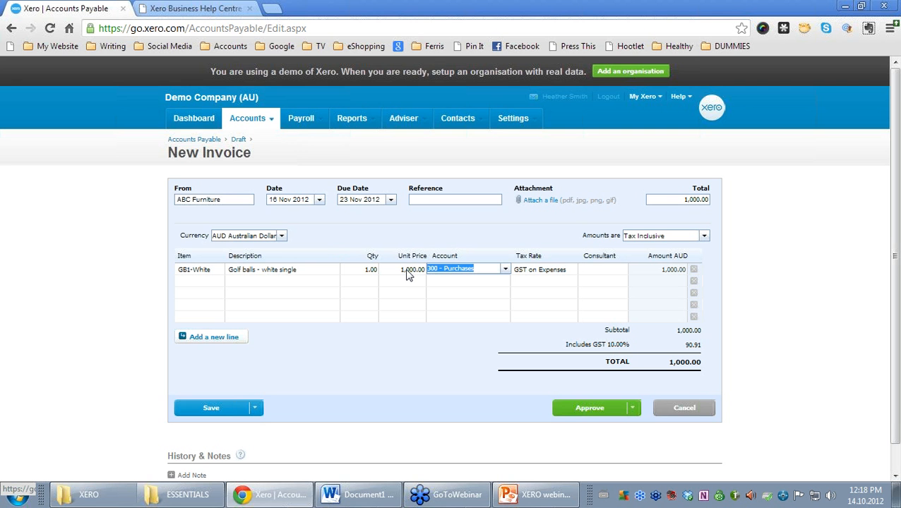
{"action": "left_click", "coordinate": [579, 408]}
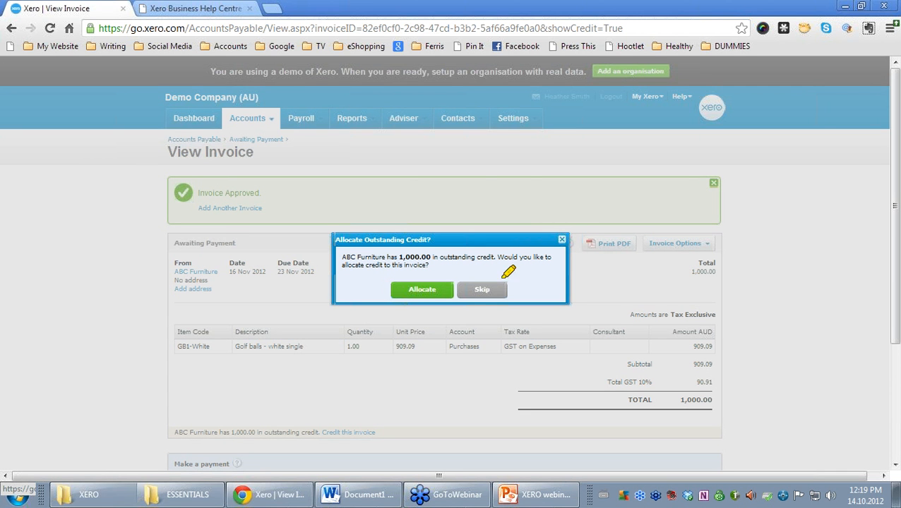
- Allocate ABC Furniture's outstanding credit to the invoice, crediting 500 from the overpayment and 500 from the prepayment
{"action": "mouse_move", "coordinate": [466, 307]}
{"action": "left_mouse_down"}
{"action": "mouse_move", "coordinate": [494, 311]}
{"action": "mouse_move", "coordinate": [342, 161]}
{"action": "mouse_move", "coordinate": [568, 296]}
{"action": "left_mouse_up"}
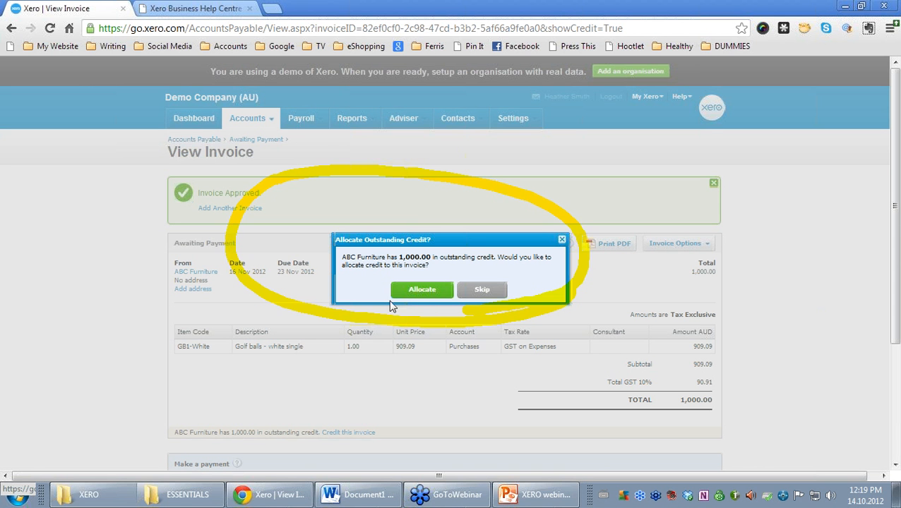
{"action": "left_click", "coordinate": [421, 290]}
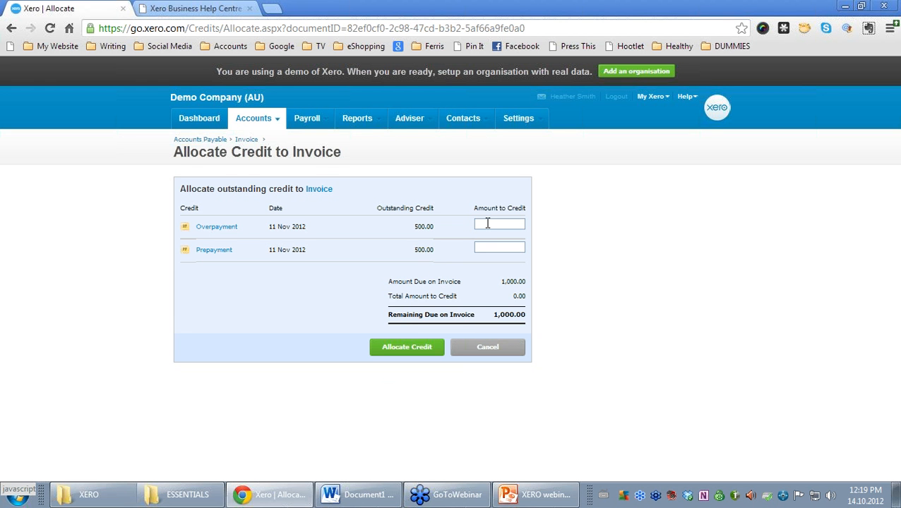
{"action": "type", "text": "500"}
{"action": "key", "text": "Tab"}
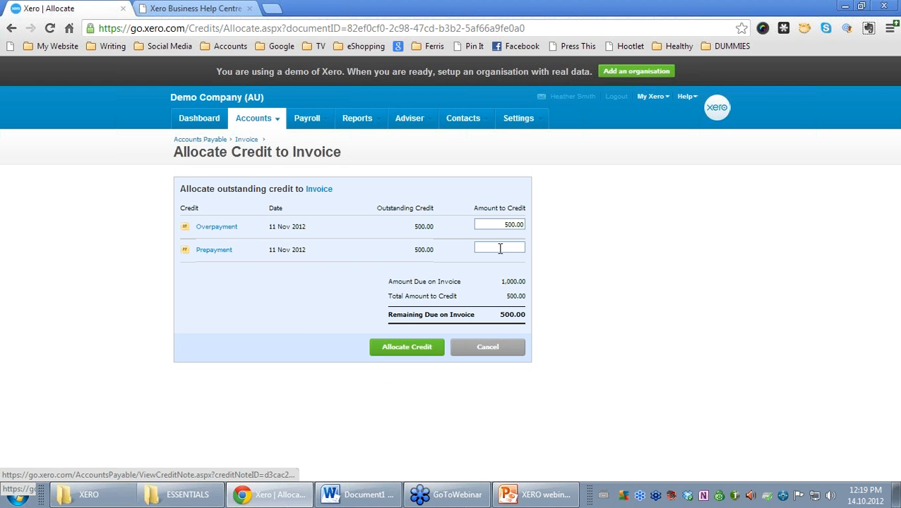
{"action": "left_click", "coordinate": [499, 248]}
{"action": "type", "text": "500"}
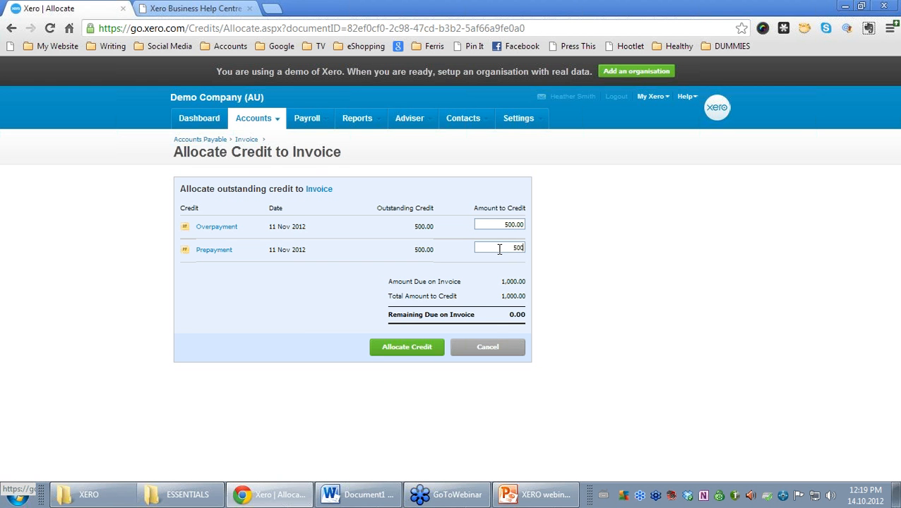
{"action": "key", "text": "Tab"}
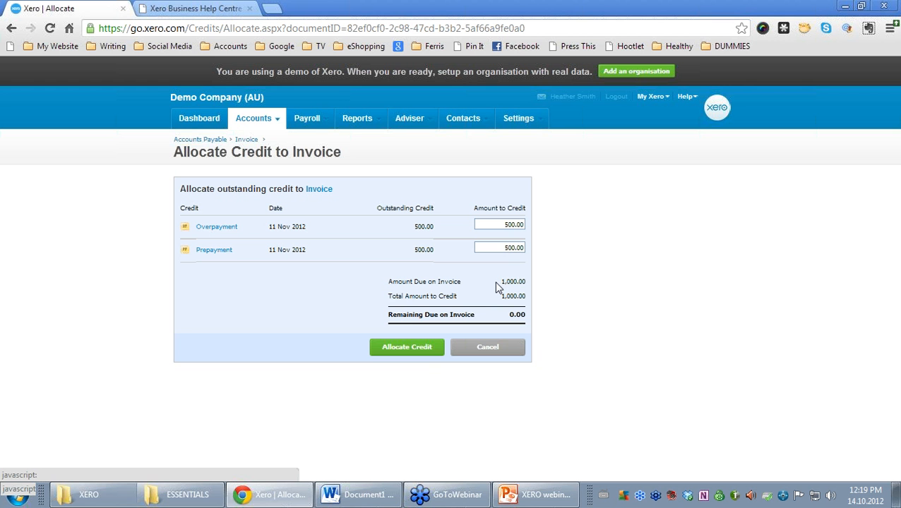
{"action": "left_click", "coordinate": [398, 349]}
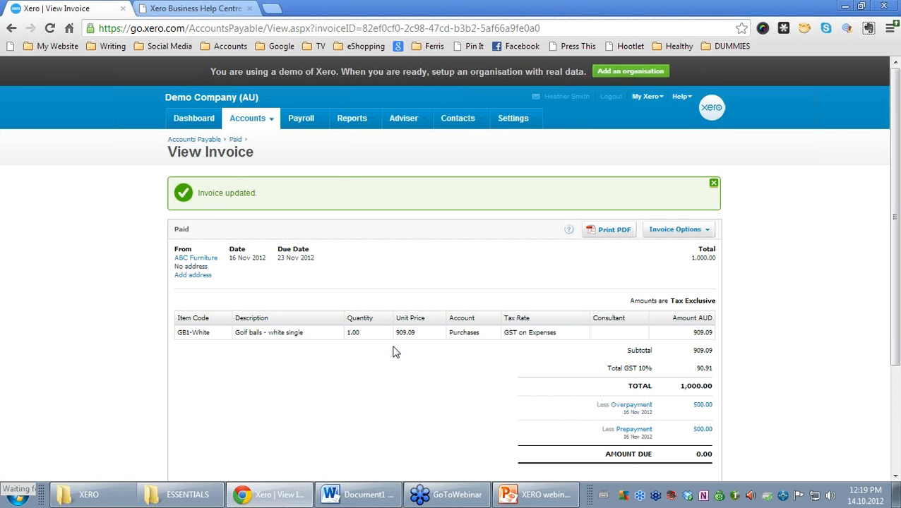
- Examine the overpayment and prepayment deductions, the amount due and the history note on the ABC Furniture invoice
{"action": "scroll", "coordinate": [394, 352], "scroll_direction": "down", "scroll_amount": 1}
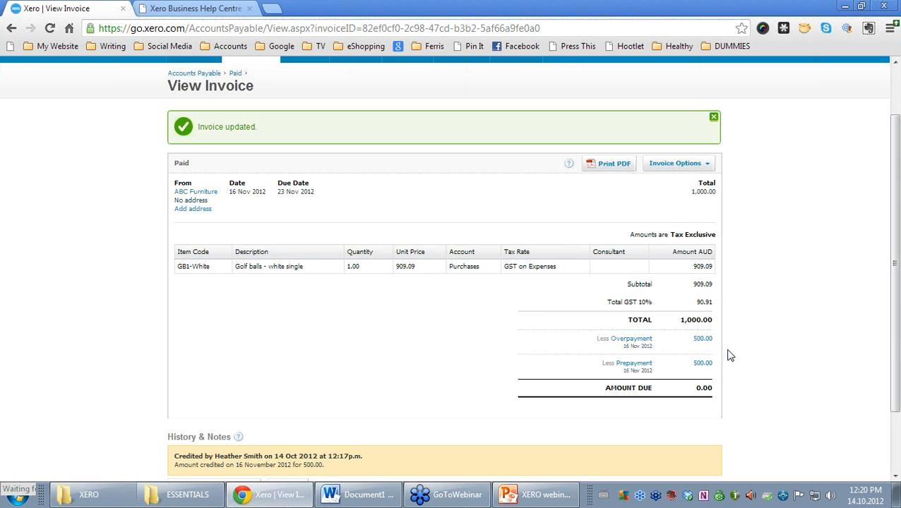
{"action": "scroll", "coordinate": [730, 356], "scroll_direction": "down", "scroll_amount": 2}
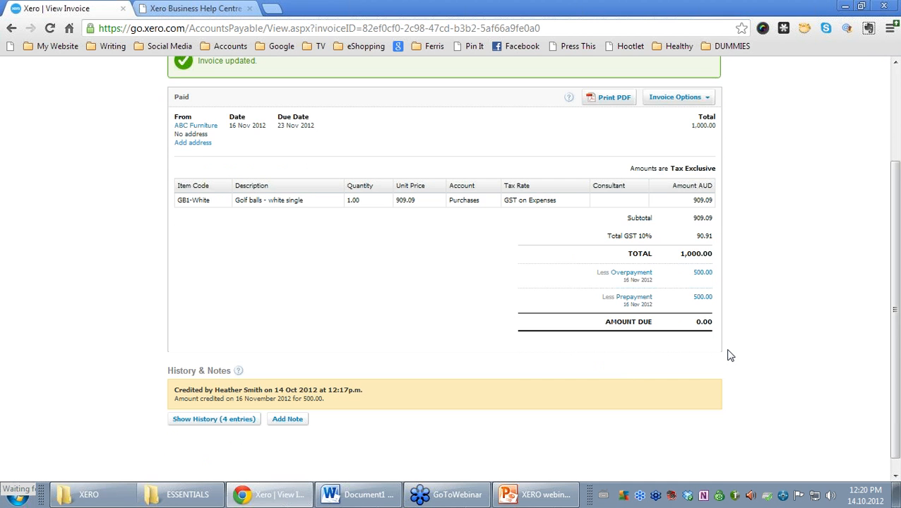
{"action": "scroll", "coordinate": [730, 356], "scroll_direction": "up", "scroll_amount": 2}
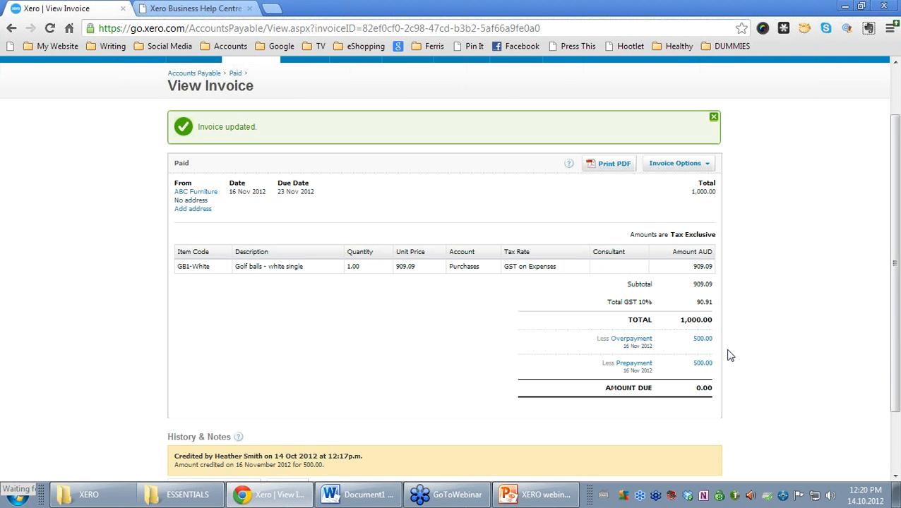
{"action": "left_click", "coordinate": [535, 495]}
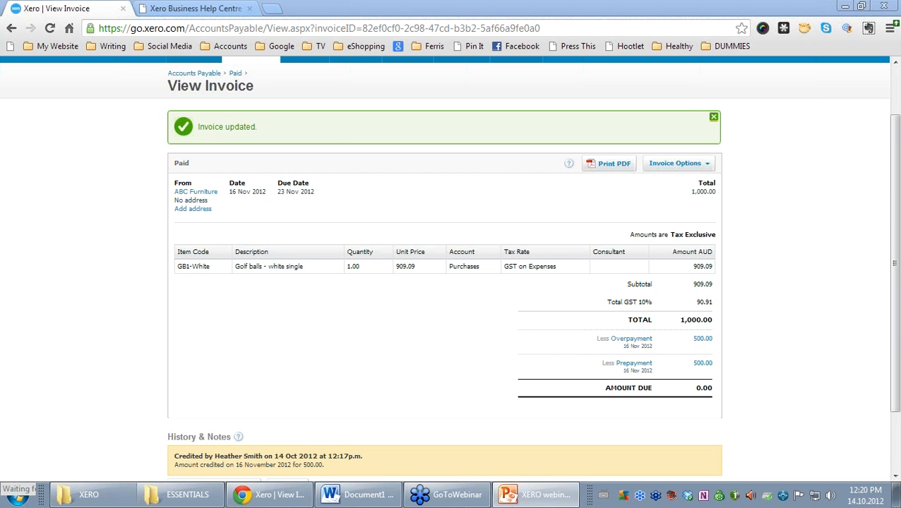
{"action": "left_click", "coordinate": [798, 180]}
{"action": "scroll", "coordinate": [794, 179], "scroll_direction": "up", "scroll_amount": 2}
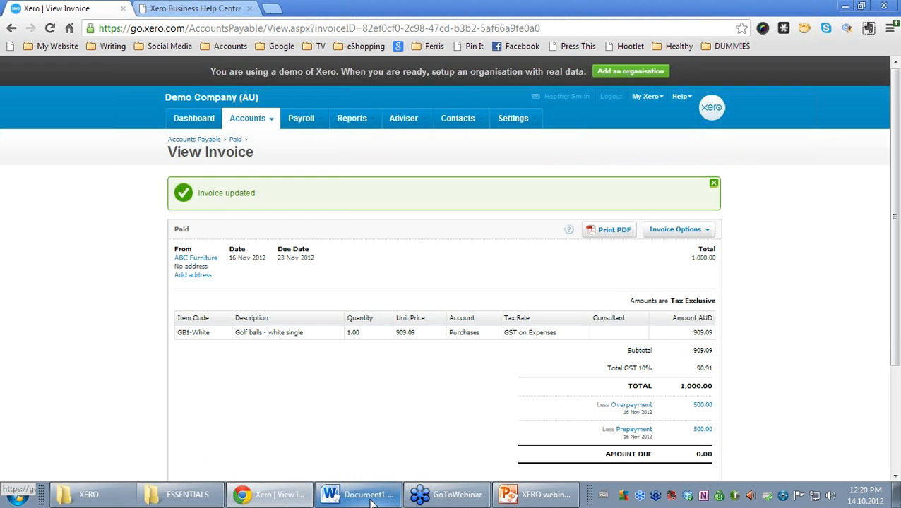
{"action": "mouse_move", "coordinate": [371, 500]}
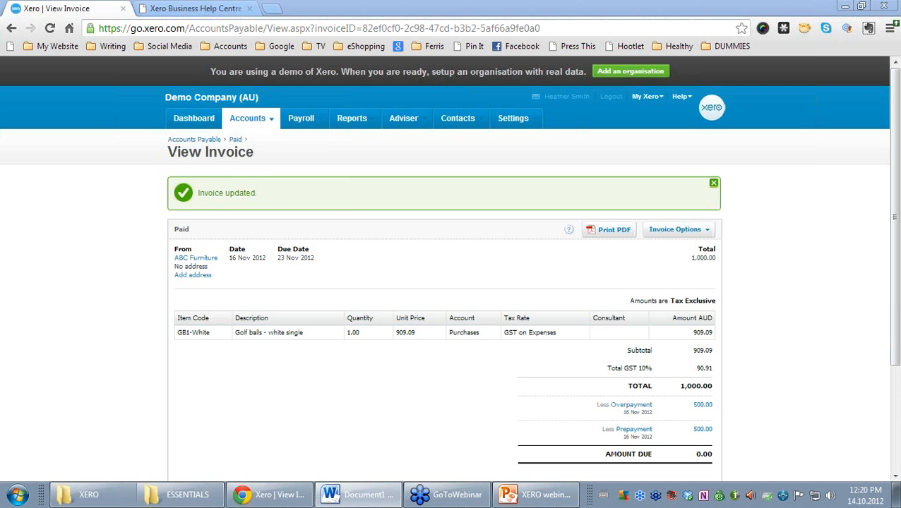
- Start a new Receive Money transaction in the ANZ Business Account, received as a Direct Payment
{"action": "left_click", "coordinate": [185, 122]}
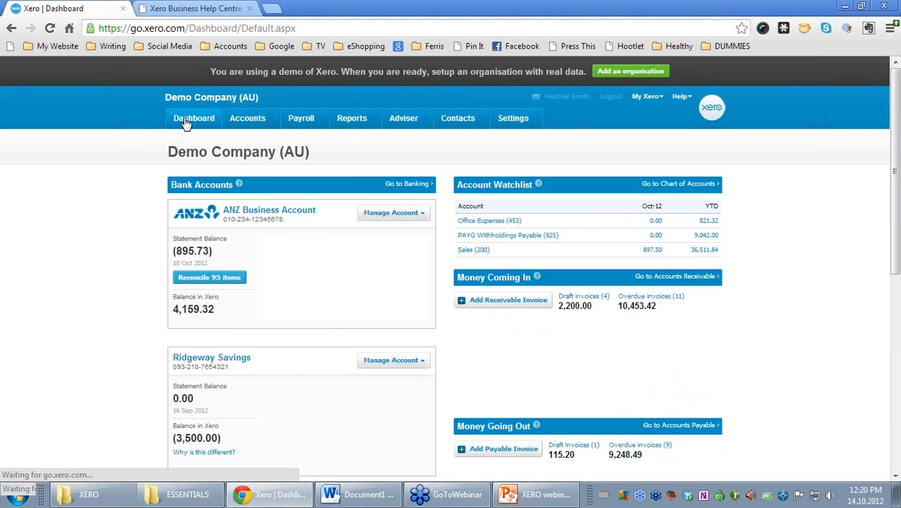
{"action": "left_click", "coordinate": [305, 214]}
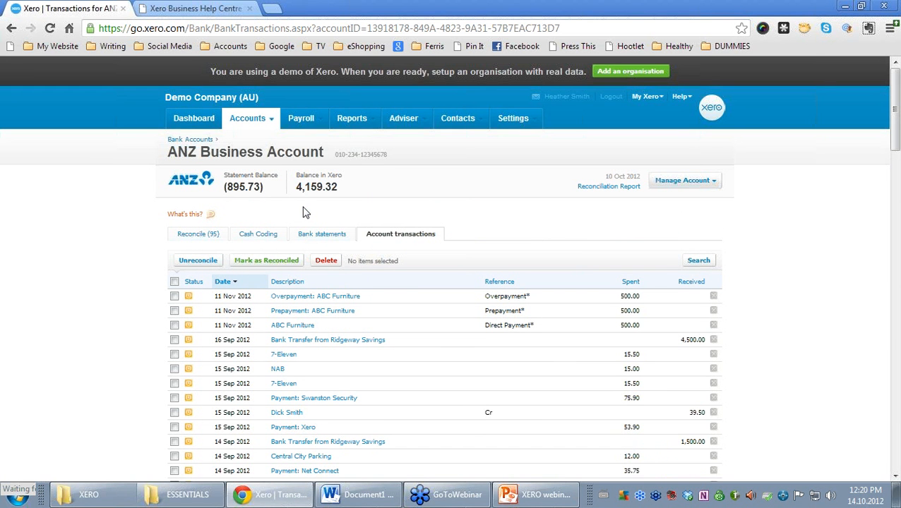
{"action": "left_click", "coordinate": [714, 185]}
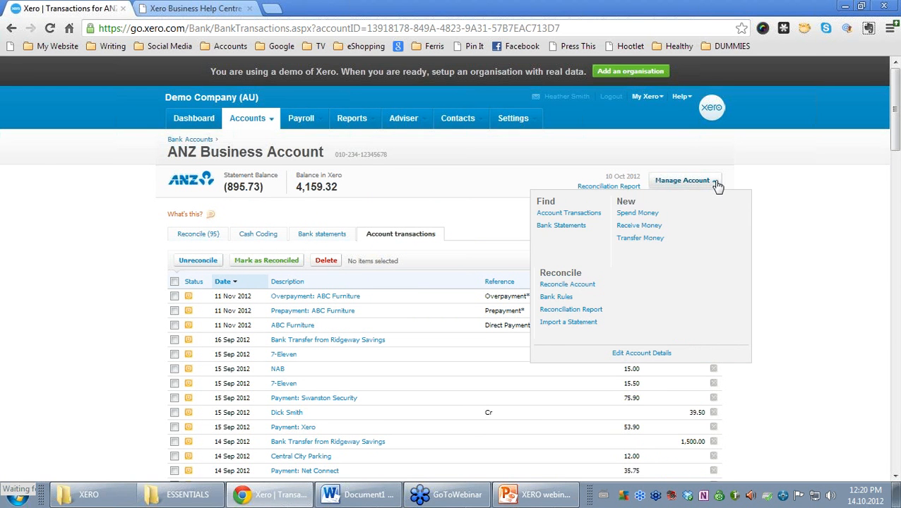
{"action": "left_click", "coordinate": [644, 227]}
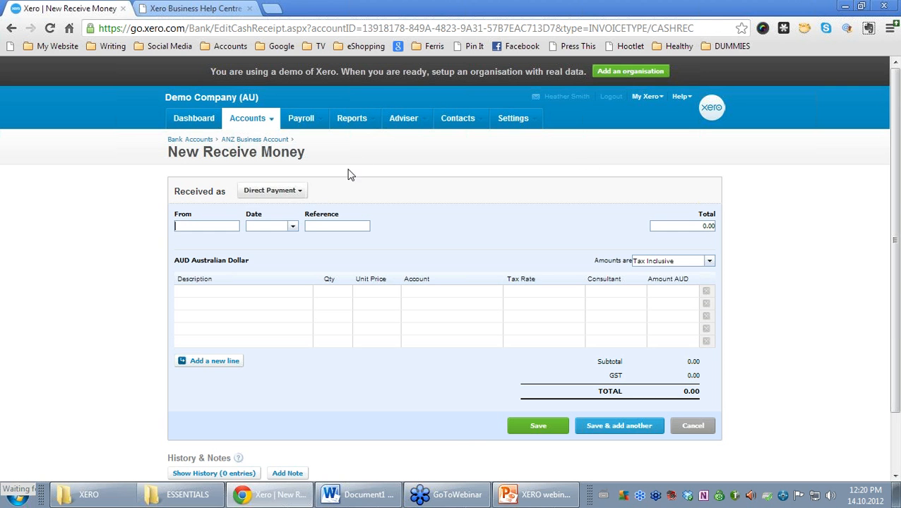
{"action": "left_click", "coordinate": [296, 193]}
- Set Hamilton Smith Pty as the payer and 25 Dec 2012 as the date of the receipt
{"action": "type", "text": "H"}
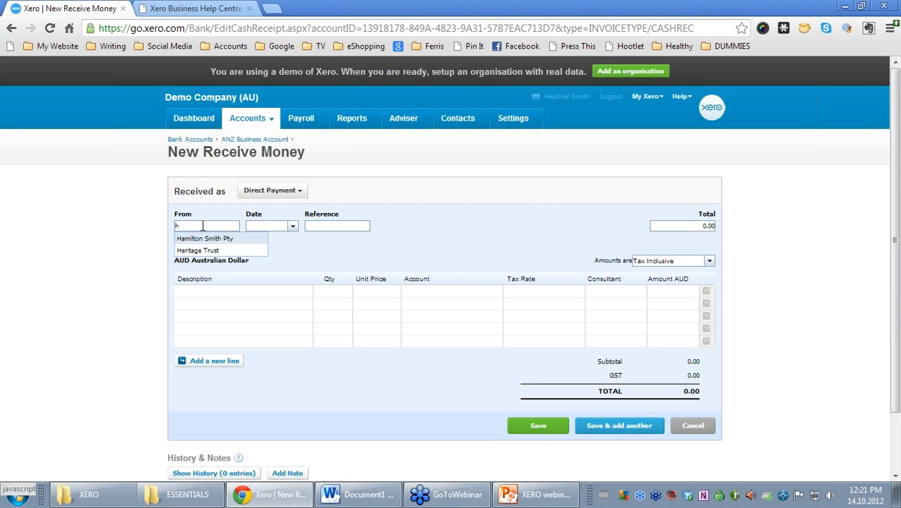
{"action": "left_click", "coordinate": [226, 239]}
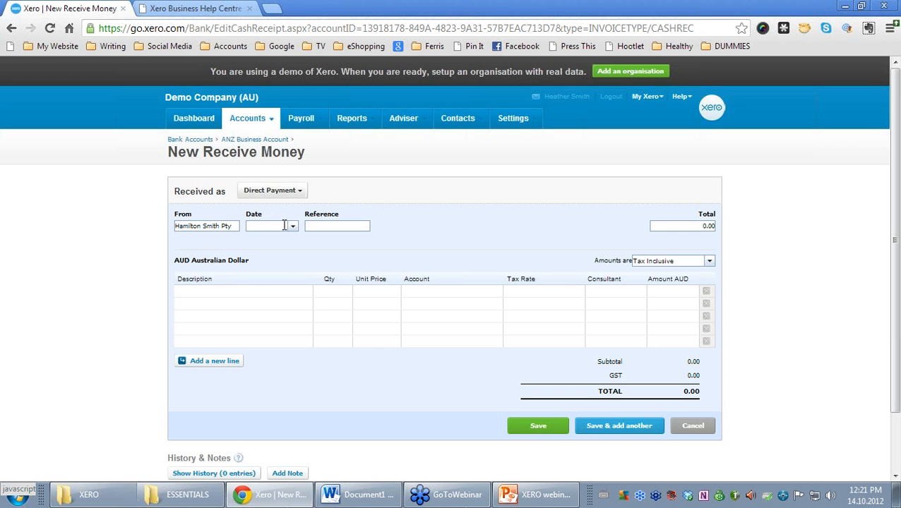
{"action": "left_click", "coordinate": [293, 229]}
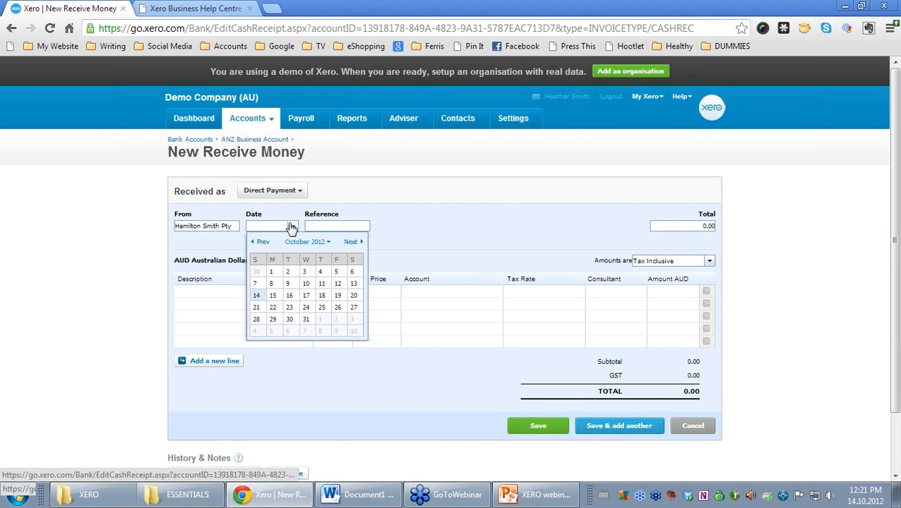
{"action": "left_click", "coordinate": [271, 225]}
{"action": "type", "text": "25/12"}
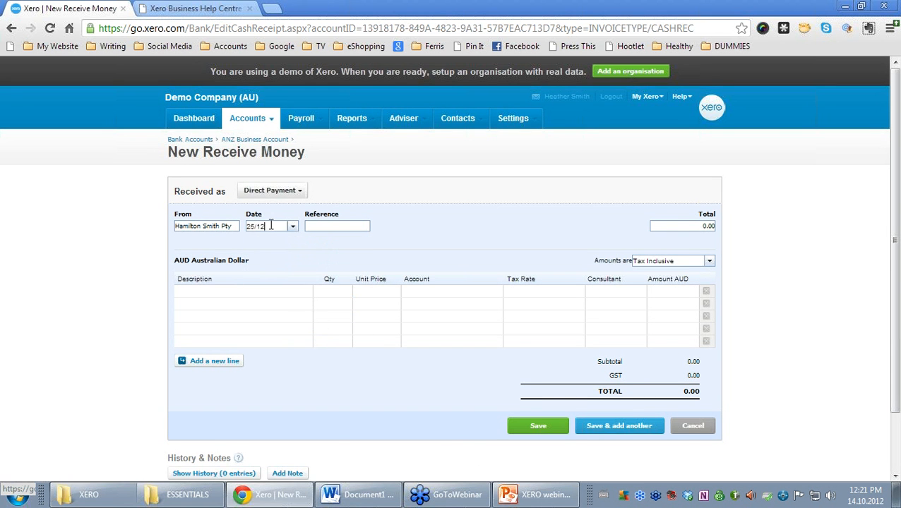
{"action": "type", "text": "/2012"}
{"action": "key", "text": "Tab"}
- Enter the reference "Direct Payment*" and a total of 400 for the receipt
{"action": "type", "text": "Direct Payment"}
{"action": "key", "text": "Tab"}
{"action": "type", "text": "400"}
{"action": "key", "text": "Tab"}
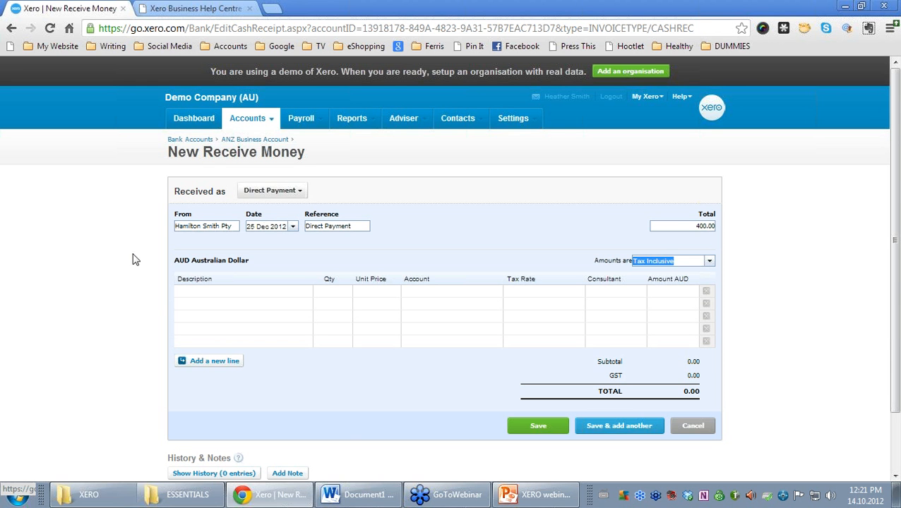
{"action": "left_click", "coordinate": [365, 228]}
{"action": "type", "text": "*"}
- Add the line "Direct Payment**" with quantity 1, unit price 400 and account 200 - Sales, and save the receipt to add another
{"action": "left_click", "coordinate": [215, 292]}
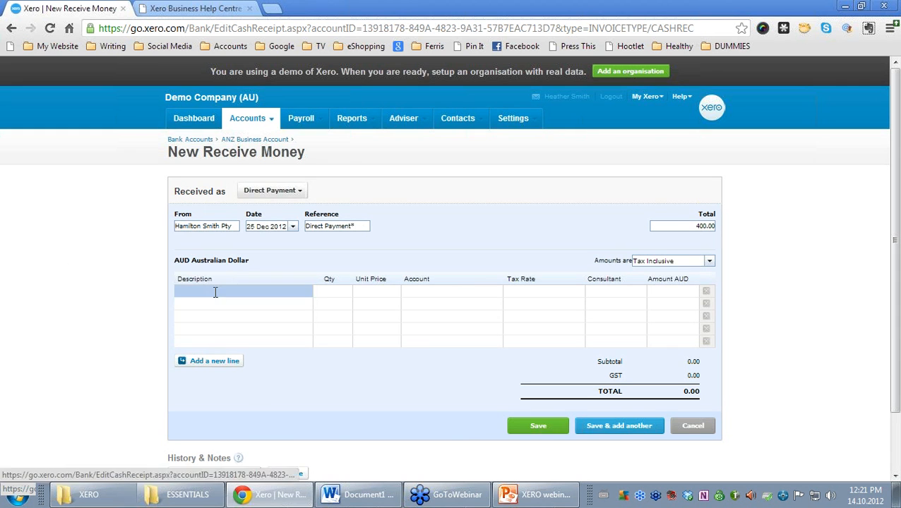
{"action": "type", "text": "Direct"}
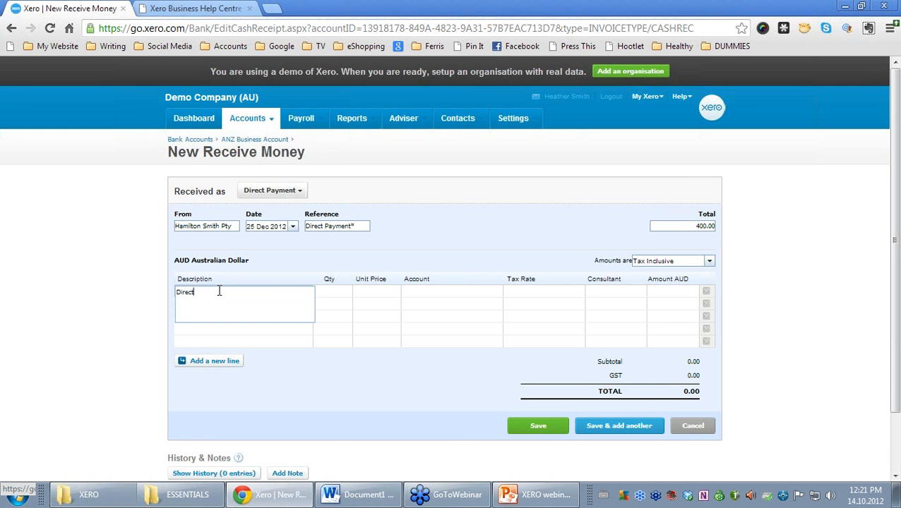
{"action": "type", "text": " Payment**"}
{"action": "key", "text": "Tab"}
{"action": "type", "text": "1"}
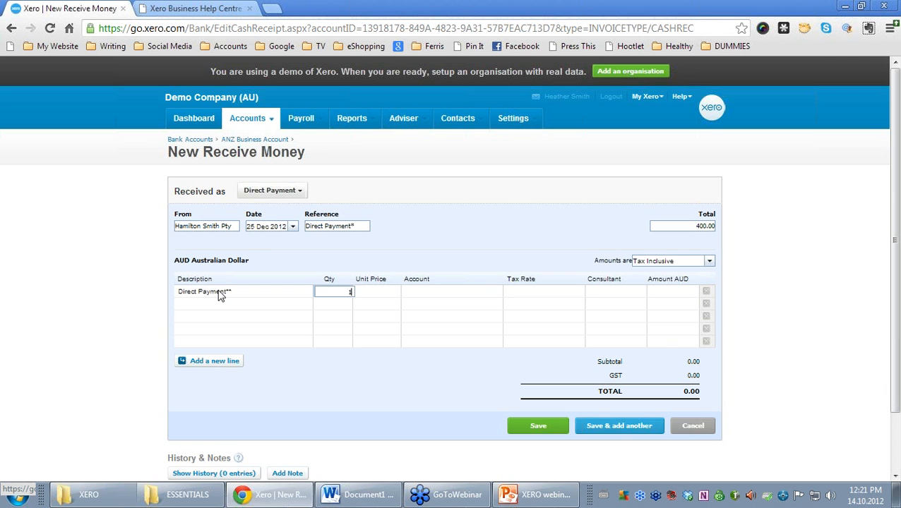
{"action": "key", "text": "Tab"}
{"action": "type", "text": "400"}
{"action": "key", "text": "Tab"}
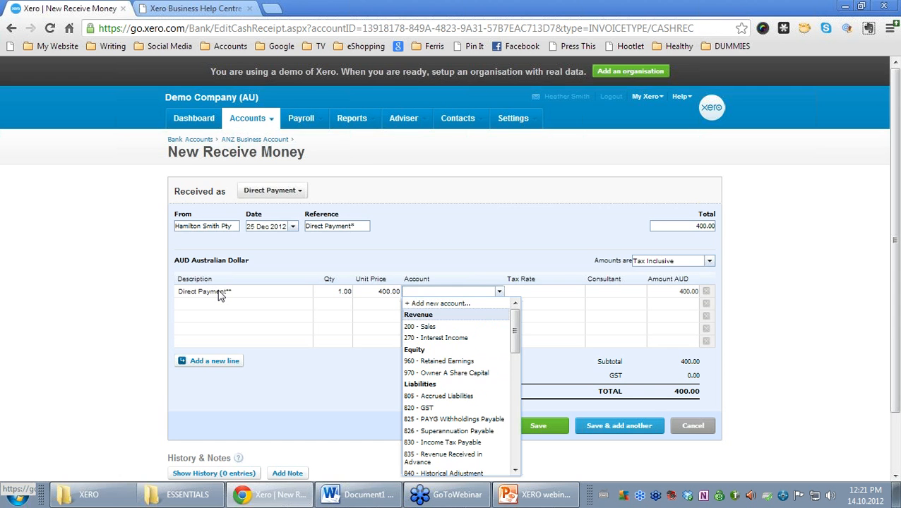
{"action": "left_click", "coordinate": [432, 327]}
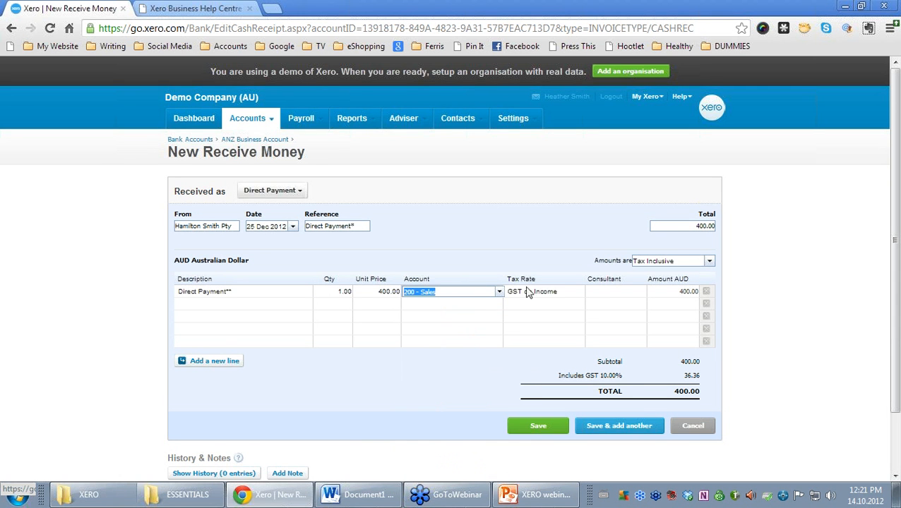
{"action": "left_click", "coordinate": [630, 424]}
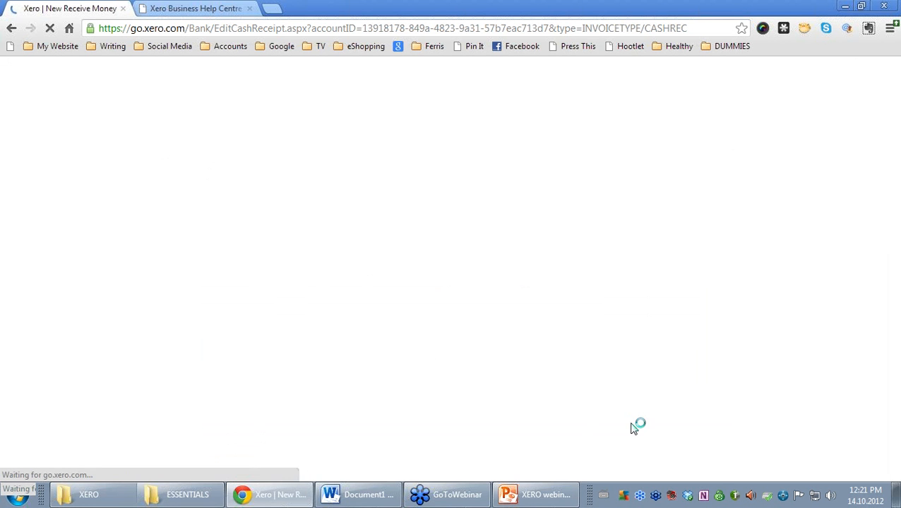
- Set the new receipt to be received as a Prepayment from Hamilton Smith Pty
{"action": "left_click", "coordinate": [300, 236]}
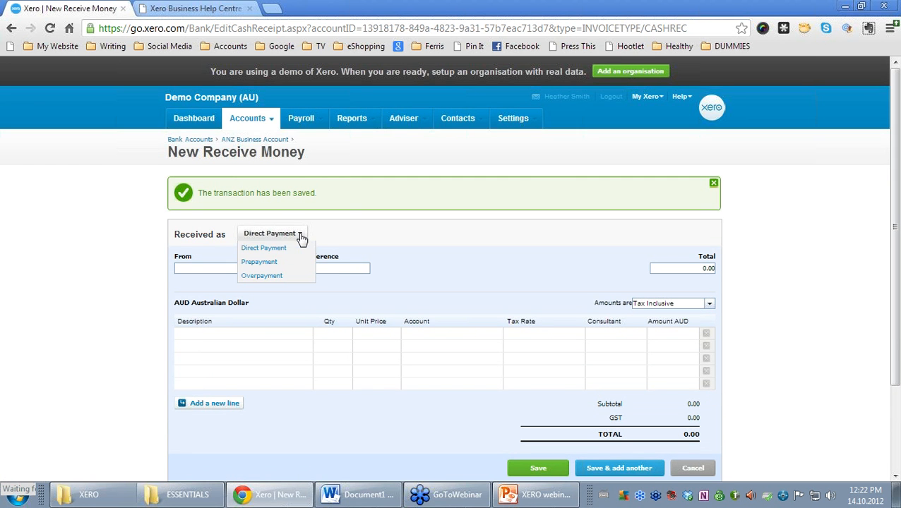
{"action": "left_click", "coordinate": [277, 263]}
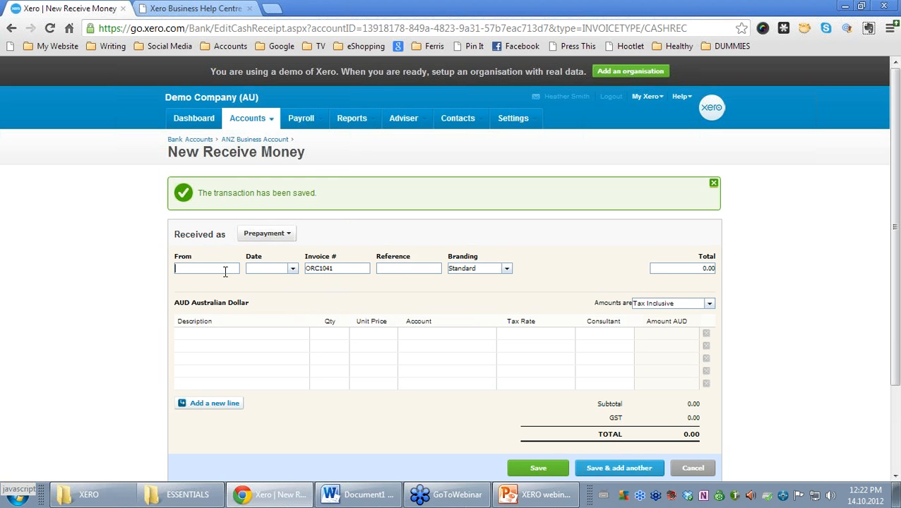
{"action": "left_click", "coordinate": [225, 272]}
{"action": "type", "text": "Ham"}
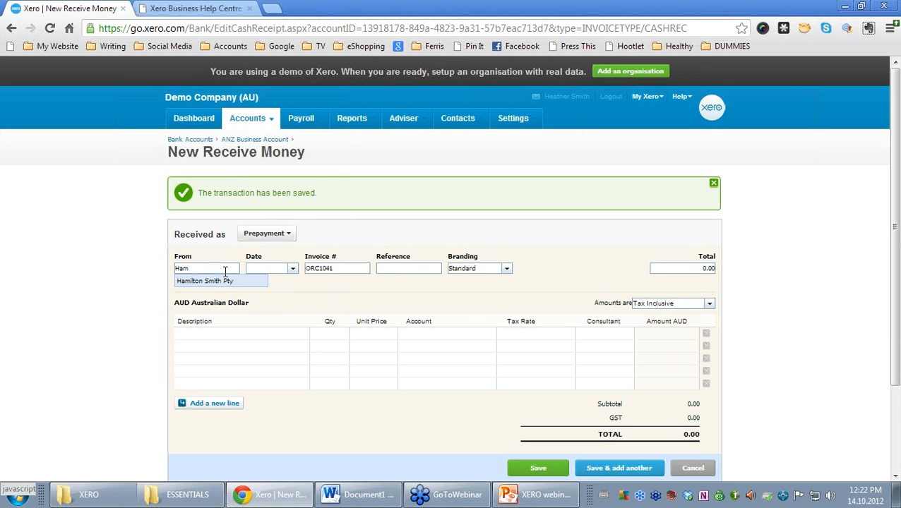
{"action": "left_click", "coordinate": [227, 281]}
- Date the prepayment 25 Dec 2012 and enter the reference "Prepayment*"
{"action": "left_click", "coordinate": [281, 268]}
{"action": "type", "text": "2"}
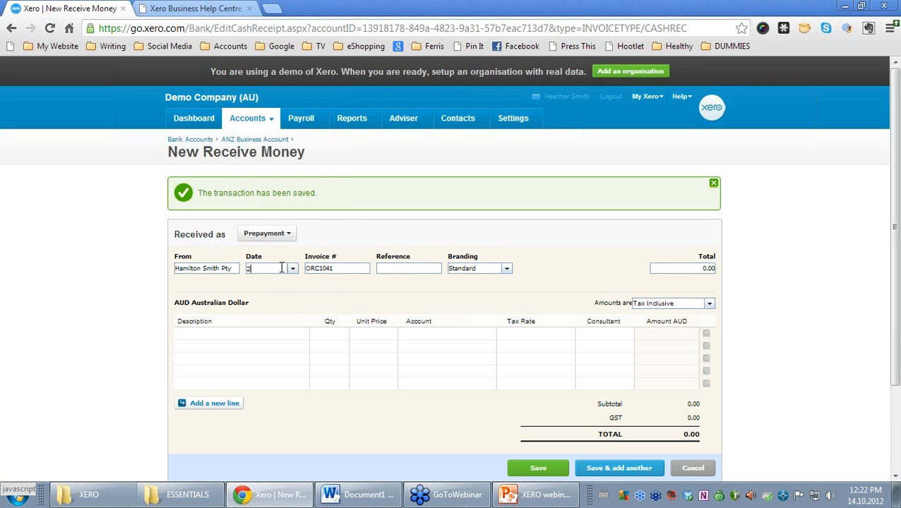
{"action": "type", "text": "5/12/2012"}
{"action": "key", "text": "Tab"}
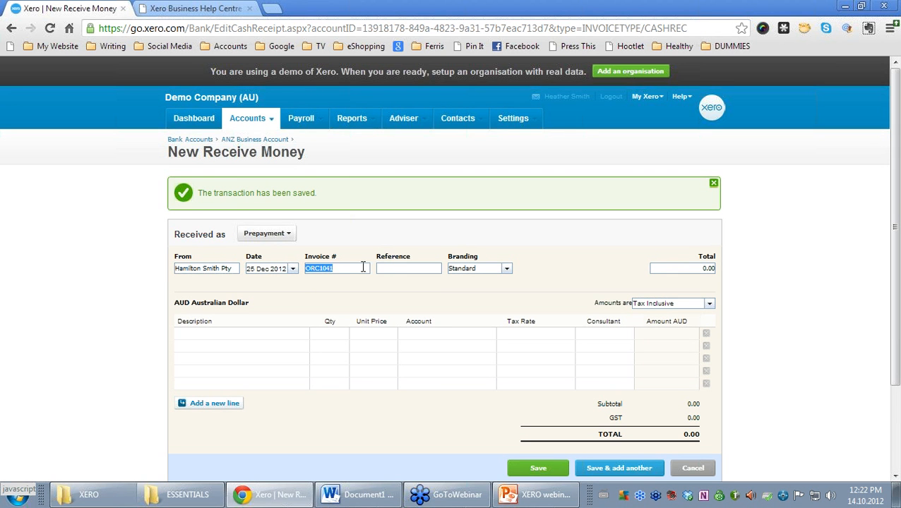
{"action": "left_click", "coordinate": [387, 269]}
{"action": "type", "text": "Prepayment"}
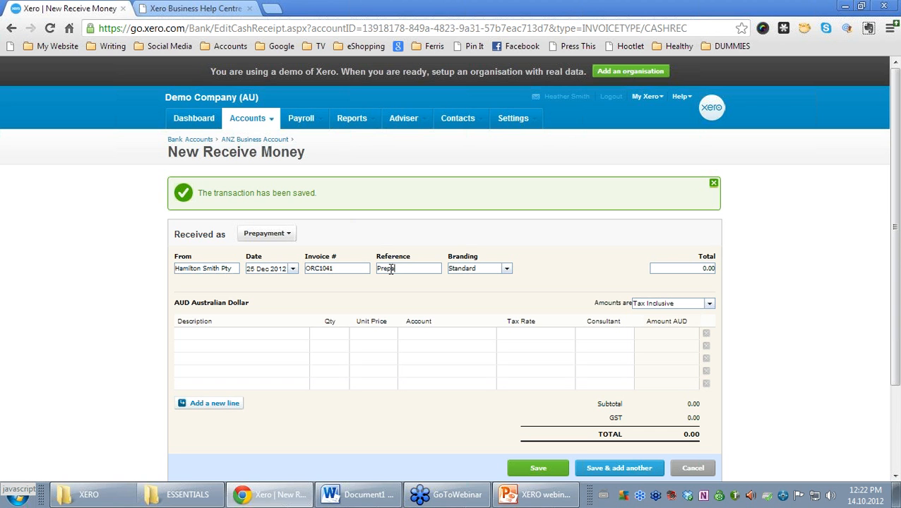
{"action": "type", "text": "*"}
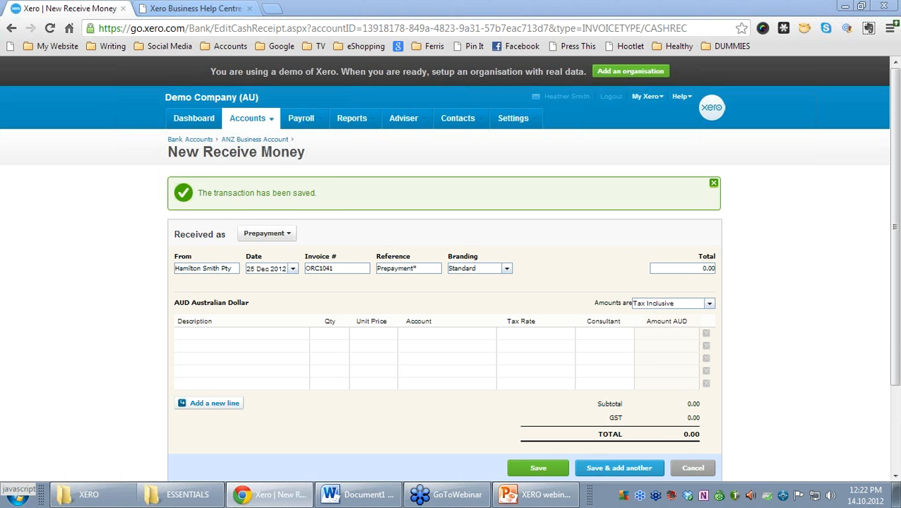
{"action": "mouse_move", "coordinate": [360, 276]}
{"action": "left_mouse_down"}
{"action": "mouse_move", "coordinate": [288, 277]}
{"action": "mouse_move", "coordinate": [358, 264]}
{"action": "left_mouse_up"}
{"action": "mouse_move", "coordinate": [505, 241]}
{"action": "left_mouse_down"}
{"action": "mouse_move", "coordinate": [504, 300]}
{"action": "mouse_move", "coordinate": [525, 253]}
{"action": "left_mouse_up"}
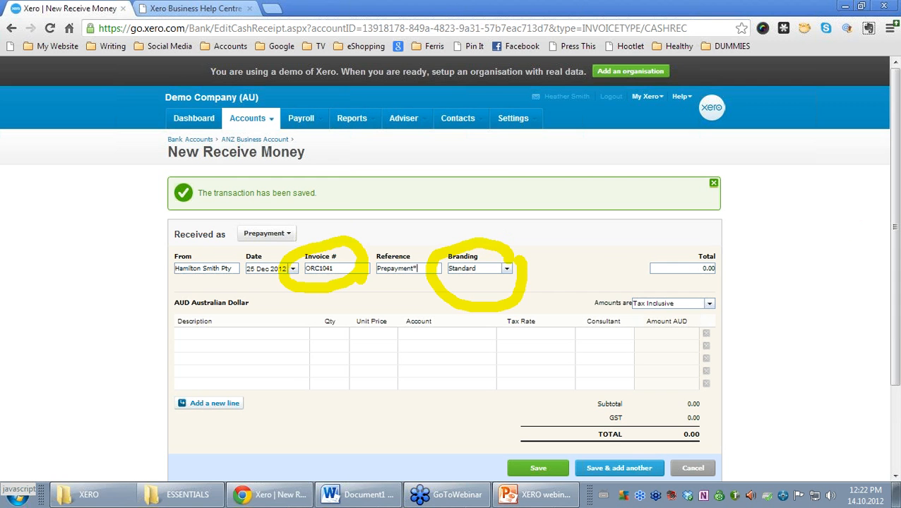
{"action": "key", "text": "Escape"}
- Add the line item "Prepayment**" with quantity 1 and unit price 400 to the prepayment
{"action": "left_click", "coordinate": [258, 333]}
{"action": "type", "text": "Prepayment"}
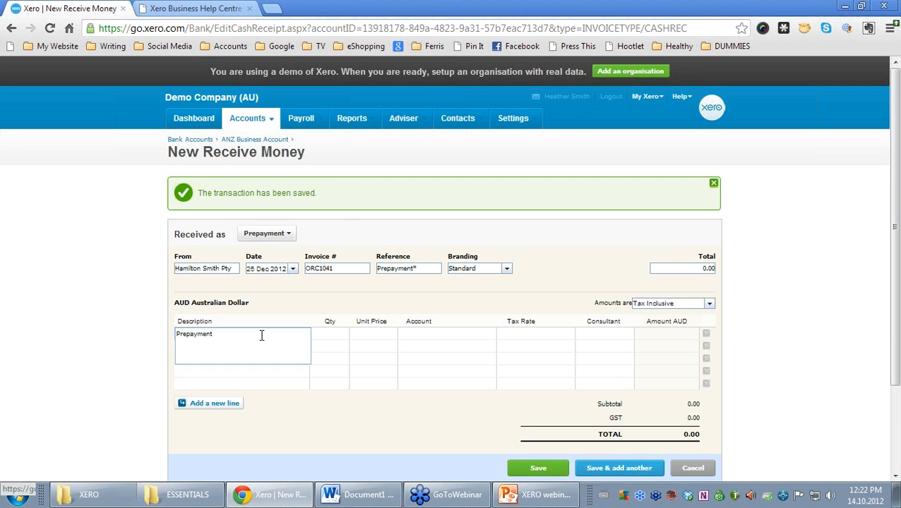
{"action": "type", "text": "**"}
{"action": "key", "text": "Tab"}
{"action": "type", "text": "1"}
{"action": "key", "text": "Tab"}
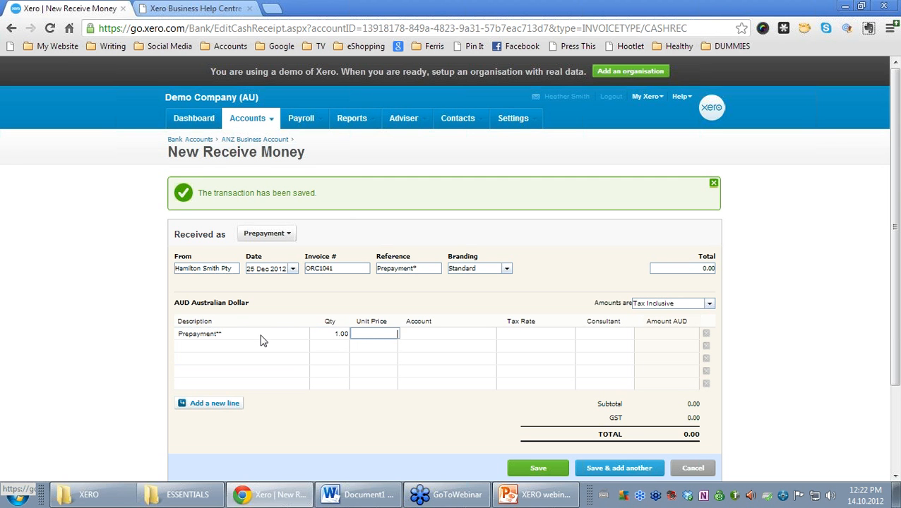
{"action": "type", "text": "400"}
{"action": "key", "text": "Tab"}
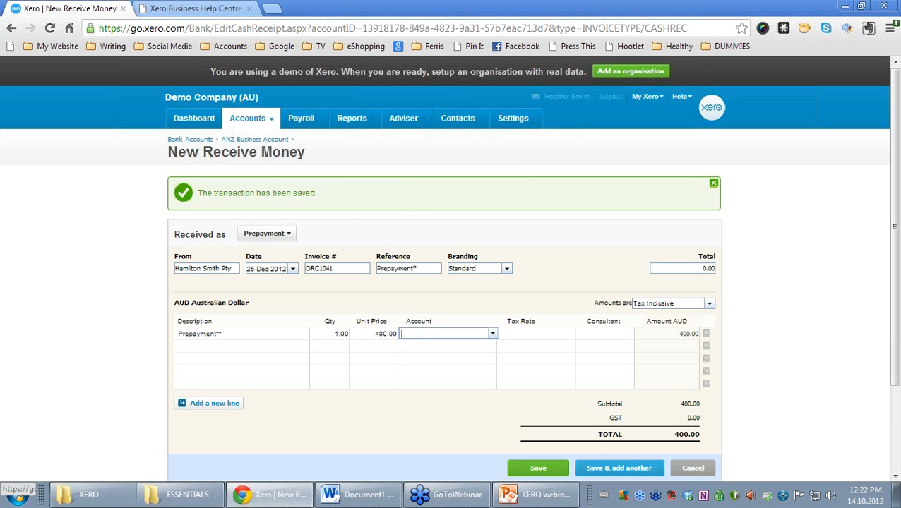
- Assign the prepayment line to the account 200 - Sales
{"action": "type", "text": "in"}
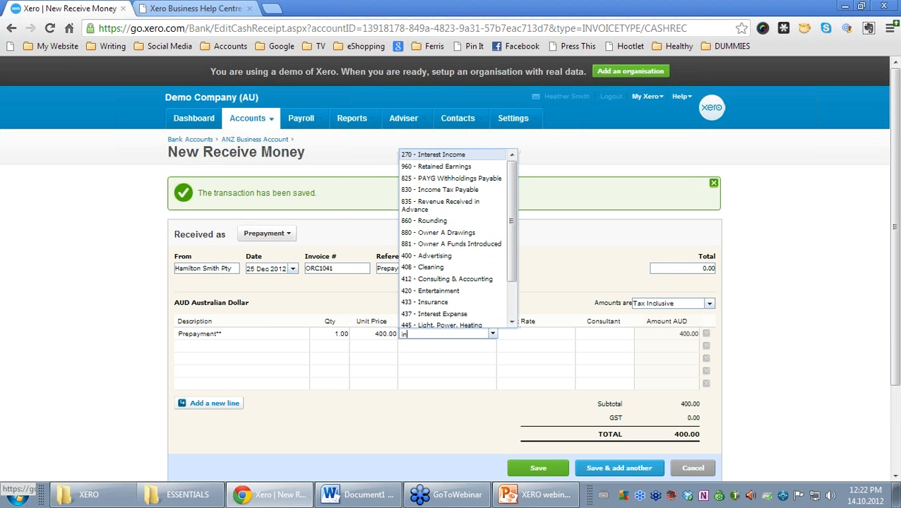
{"action": "key", "text": "BackSpace"}
{"action": "key", "text": "BackSpace"}
{"action": "type", "text": "sa"}
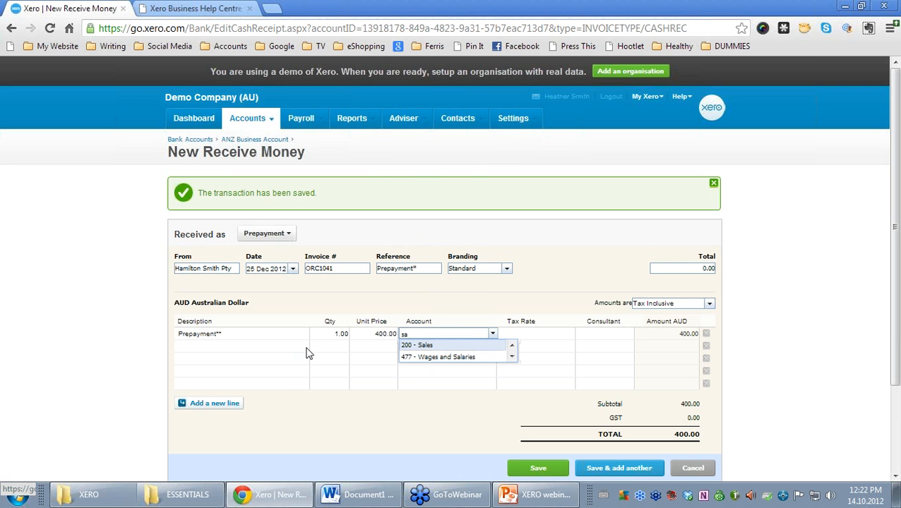
{"action": "left_click", "coordinate": [429, 347]}
- Enter a total of 400 for the prepayment and save it to add another receipt
{"action": "left_click_drag", "start_coordinate": [694, 266], "coordinate": [737, 263]}
{"action": "type", "text": "400"}
{"action": "key", "text": "Tab"}
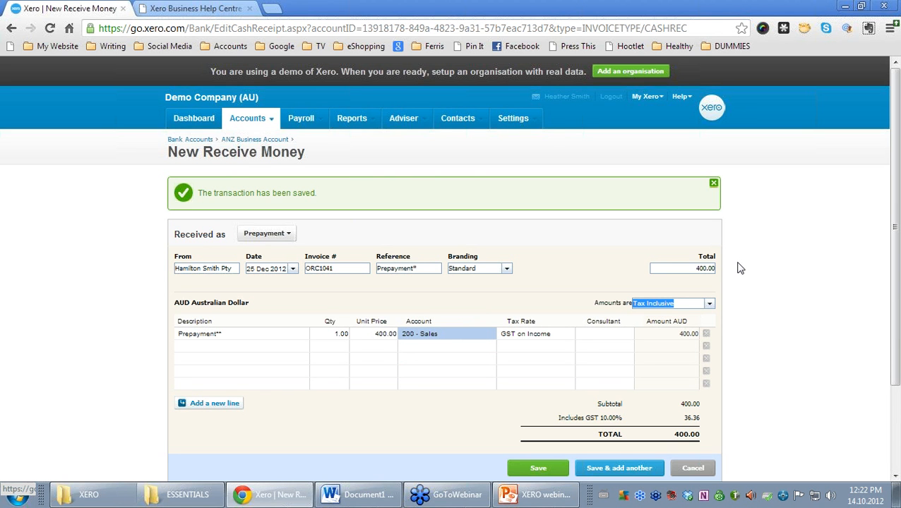
{"action": "scroll", "coordinate": [740, 267], "scroll_direction": "down", "scroll_amount": 3}
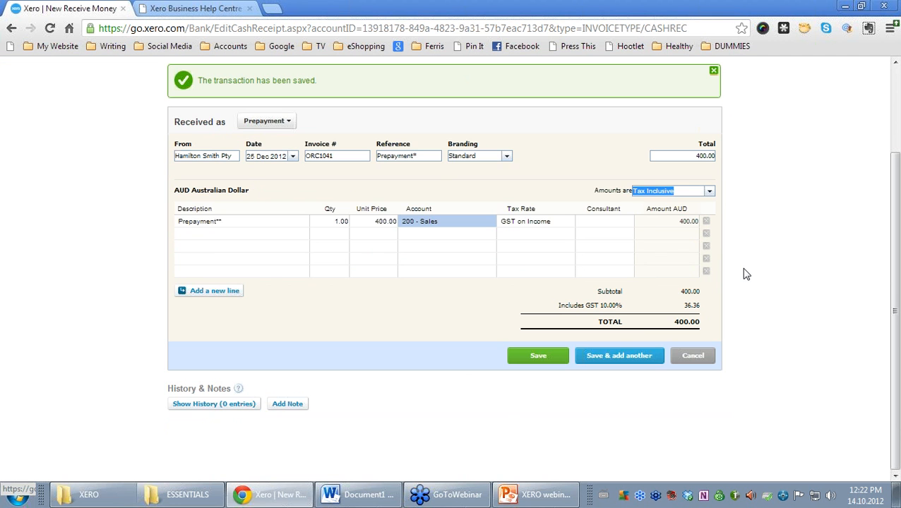
{"action": "left_click", "coordinate": [621, 356]}
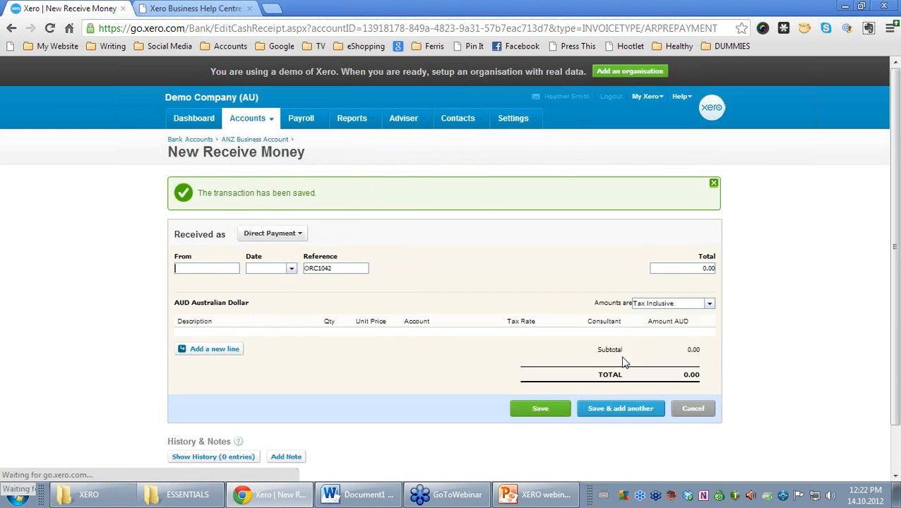
- Set the new receipt to be received as an Overpayment from Hamilton Smith Pty
{"action": "left_click", "coordinate": [276, 237]}
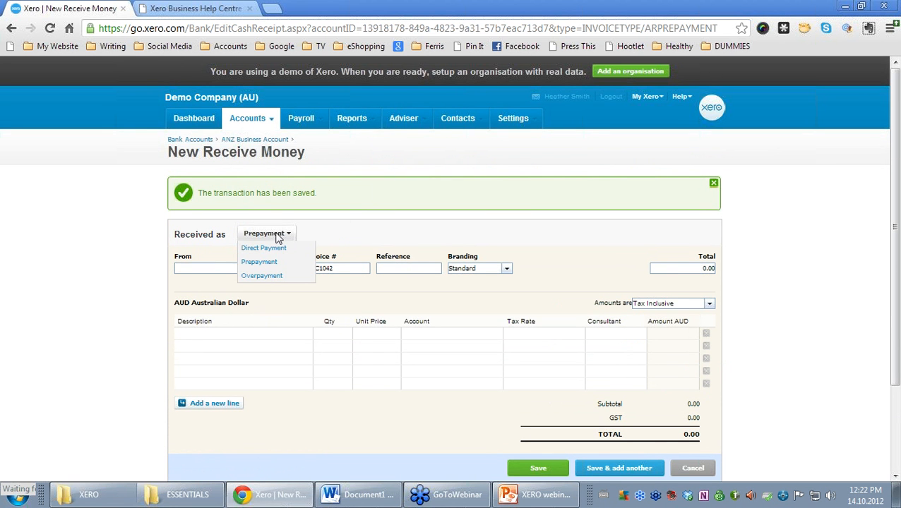
{"action": "left_click", "coordinate": [265, 277]}
{"action": "type", "text": "Ha"}
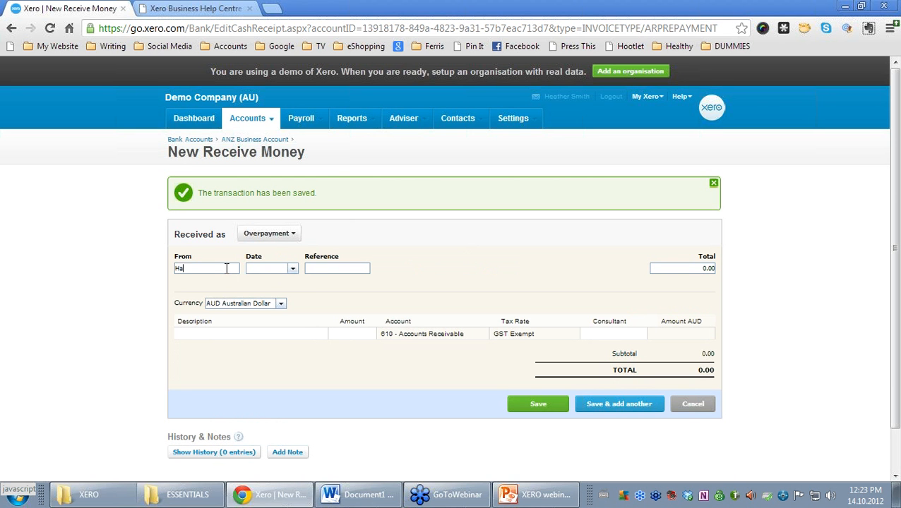
{"action": "type", "text": "mi"}
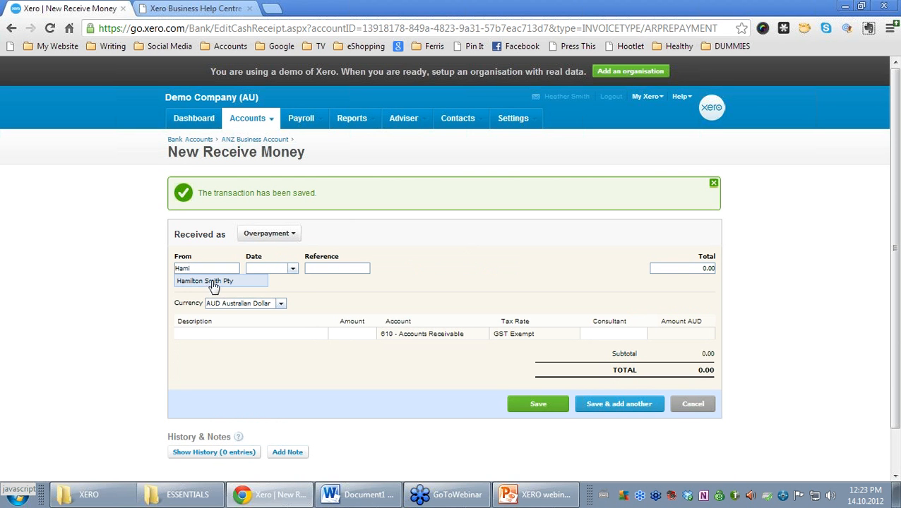
{"action": "left_click", "coordinate": [211, 282]}
- Fill in the overpayment's date 25 Dec 2012, reference "Overpayment*" and total of 400
{"action": "type", "text": "25"}
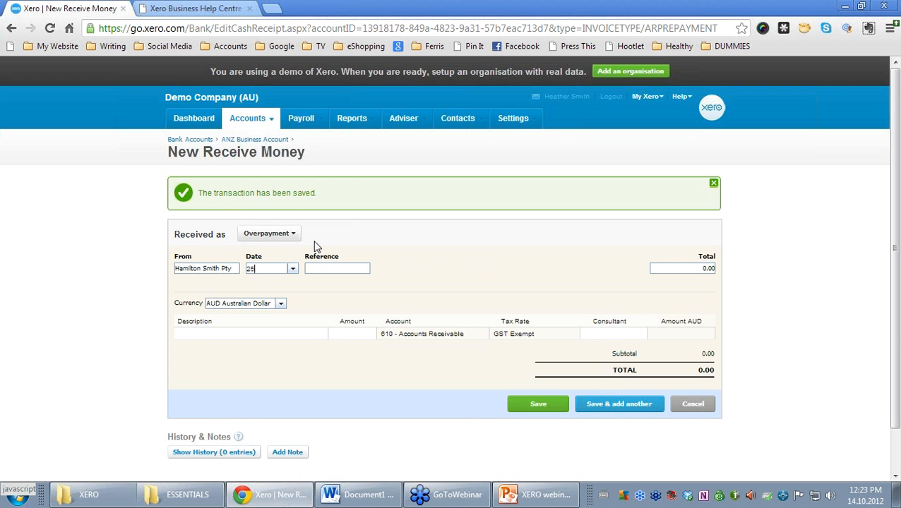
{"action": "type", "text": "/12/2012"}
{"action": "key", "text": "Tab"}
{"action": "type", "text": "Overpayment"}
{"action": "key", "text": "Tab"}
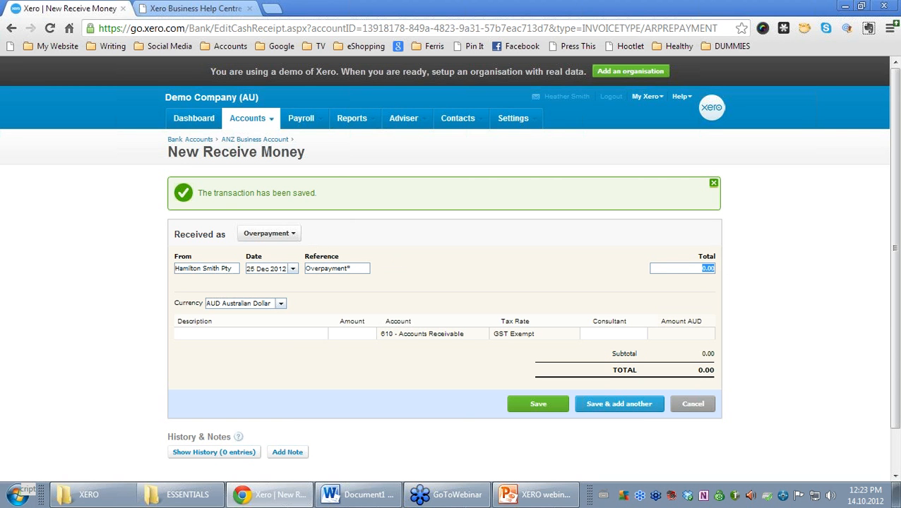
{"action": "type", "text": "7400"}
{"action": "key", "text": "Tab"}
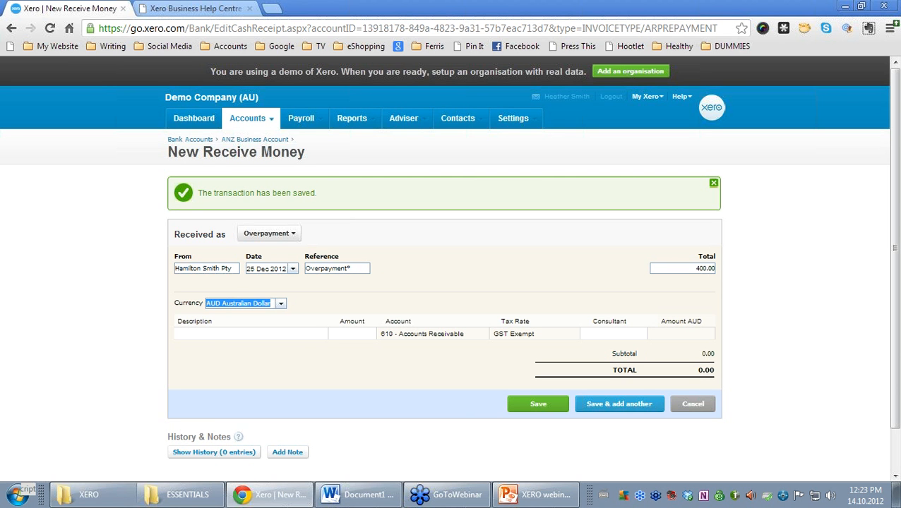
- Describe the overpayment line as "Overpayment**" with an amount of 400, and save the receipt
{"action": "left_click", "coordinate": [209, 334]}
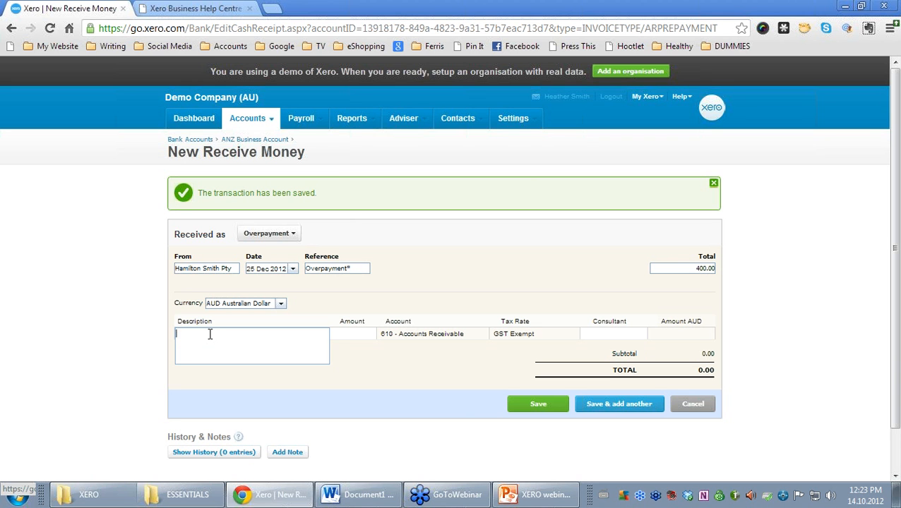
{"action": "type", "text": "sal"}
{"action": "key", "text": "ctrl+a"}
{"action": "type", "text": "Overpayme"}
{"action": "key", "text": "Tab"}
{"action": "type", "text": "400"}
{"action": "key", "text": "Tab"}
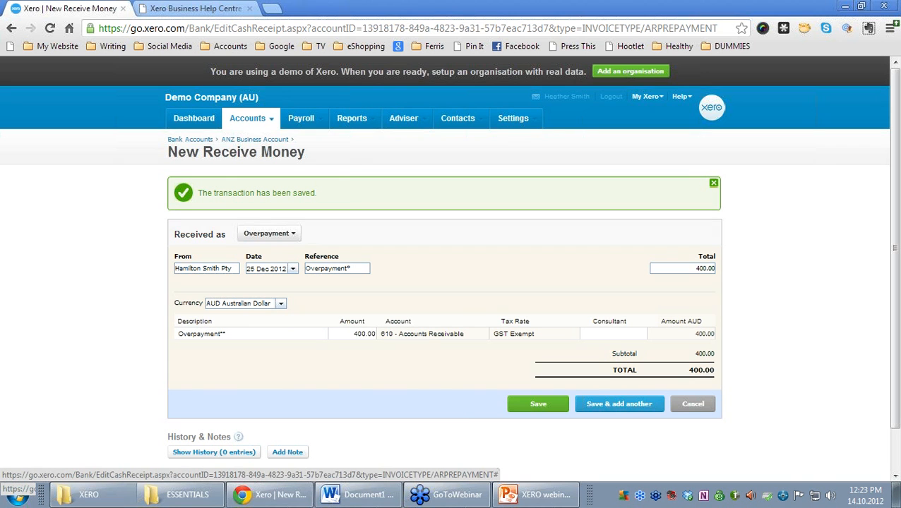
{"action": "mouse_move", "coordinate": [430, 351]}
{"action": "left_mouse_down"}
{"action": "mouse_move", "coordinate": [495, 320]}
{"action": "mouse_move", "coordinate": [410, 346]}
{"action": "mouse_move", "coordinate": [468, 342]}
{"action": "left_mouse_up"}
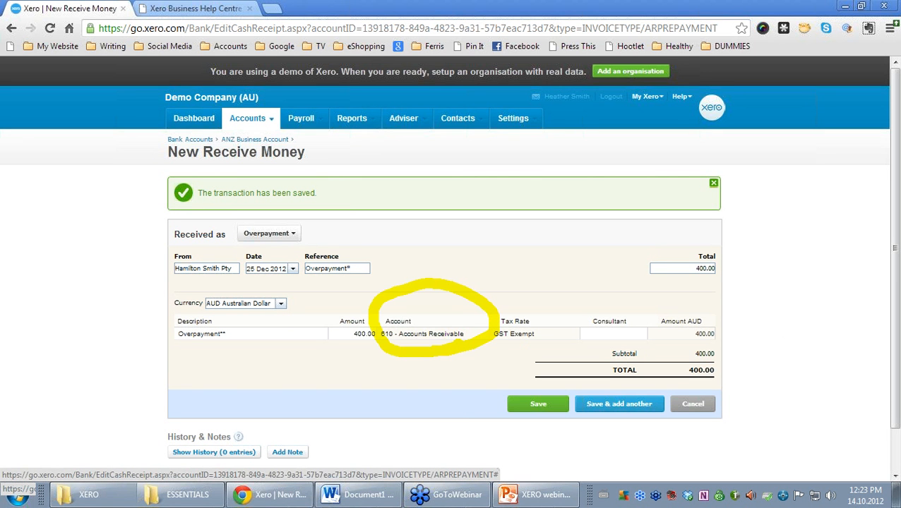
{"action": "left_click", "coordinate": [557, 408]}
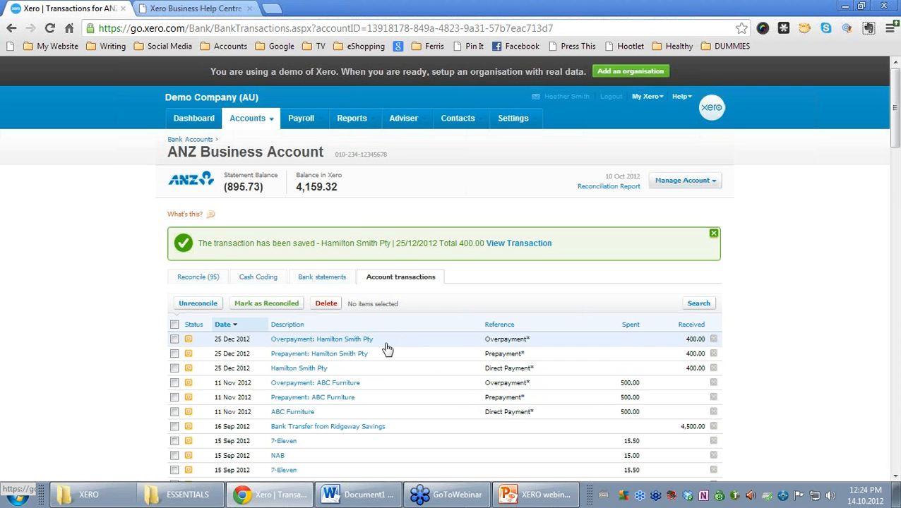
- Open the Profit and Loss report and display its date range settings
{"action": "left_click", "coordinate": [369, 122]}
{"action": "left_click", "coordinate": [363, 288]}
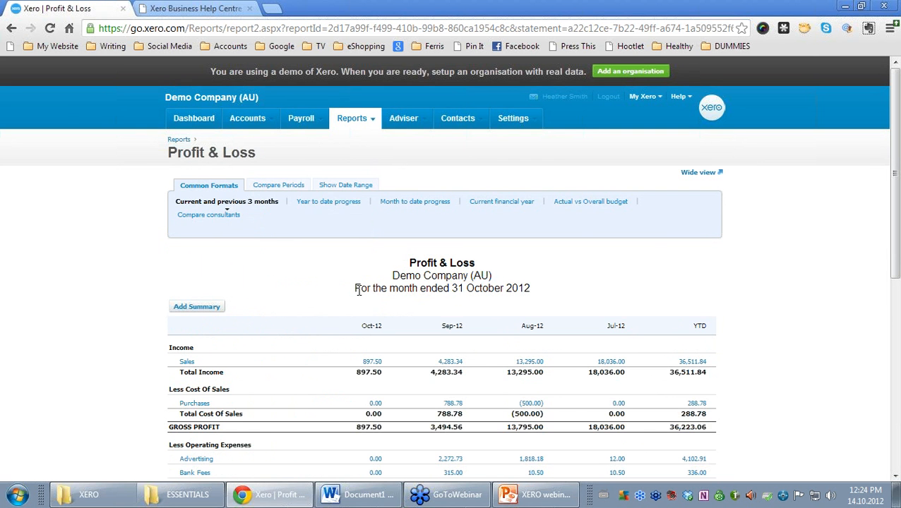
{"action": "left_click", "coordinate": [356, 187]}
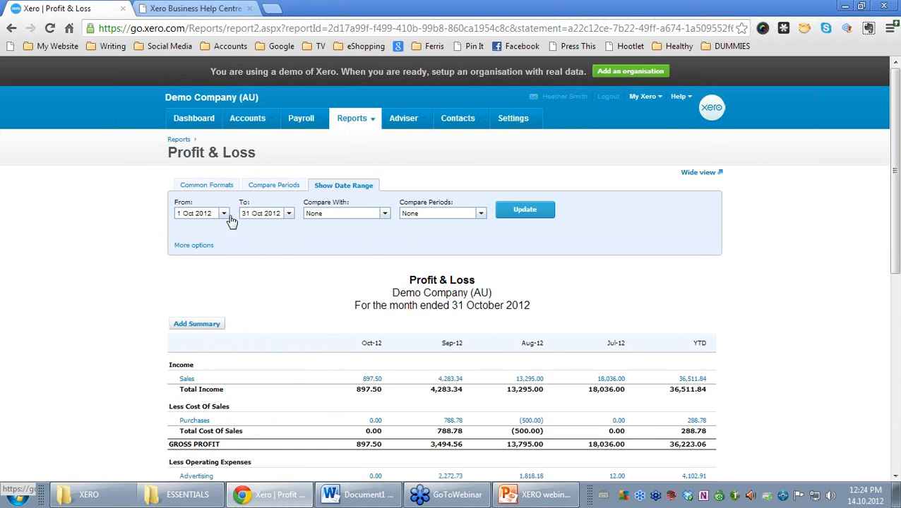
{"action": "left_click", "coordinate": [224, 214]}
{"action": "left_click", "coordinate": [281, 228]}
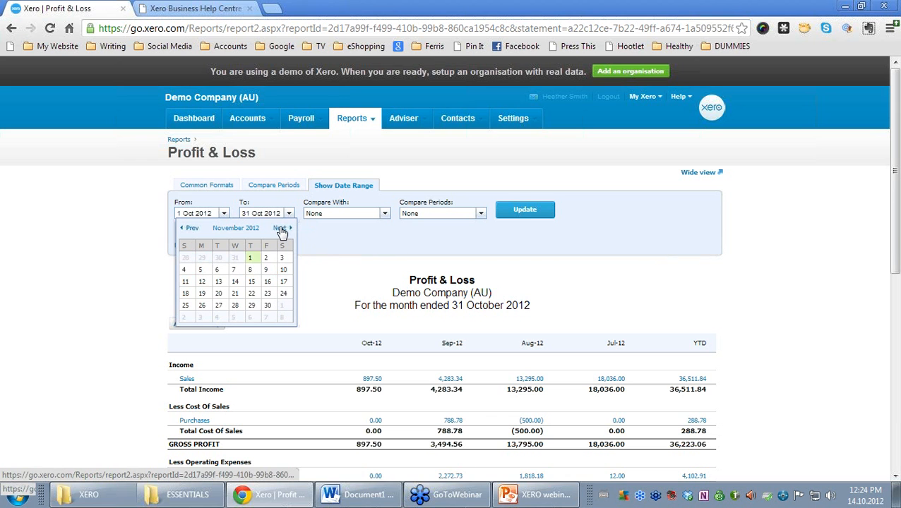
{"action": "left_click", "coordinate": [281, 228]}
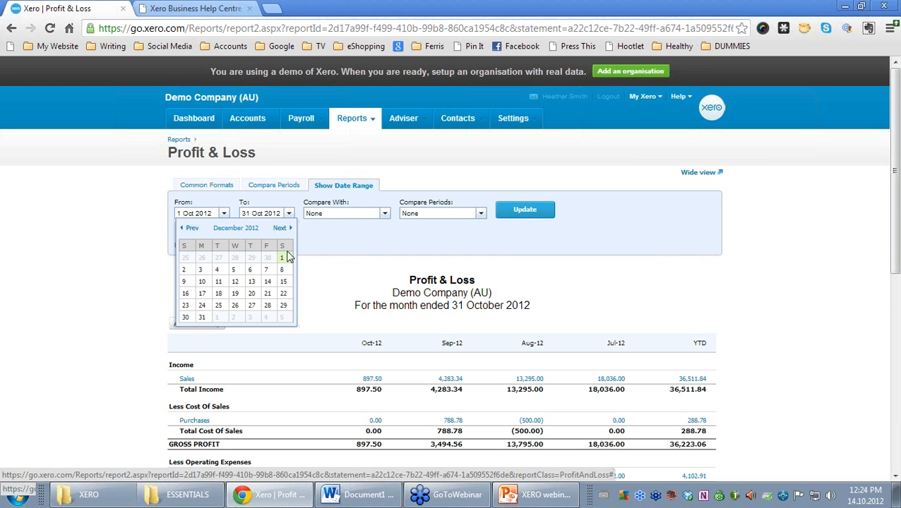
{"action": "left_click", "coordinate": [289, 214]}
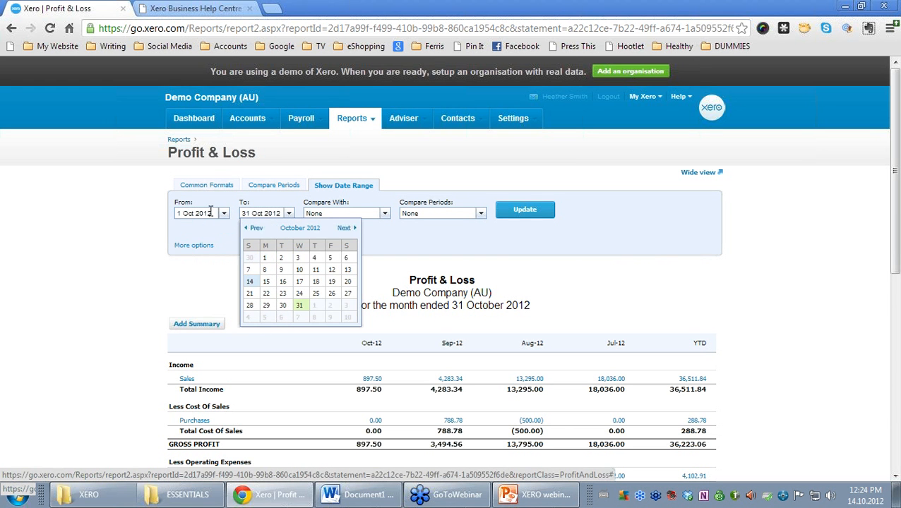
- Set the Profit & Loss date range from 1 Dec 2012 to 31 Dec 2012 and update the report
{"action": "left_click", "coordinate": [224, 213]}
{"action": "left_click", "coordinate": [281, 229]}
{"action": "left_click", "coordinate": [281, 228]}
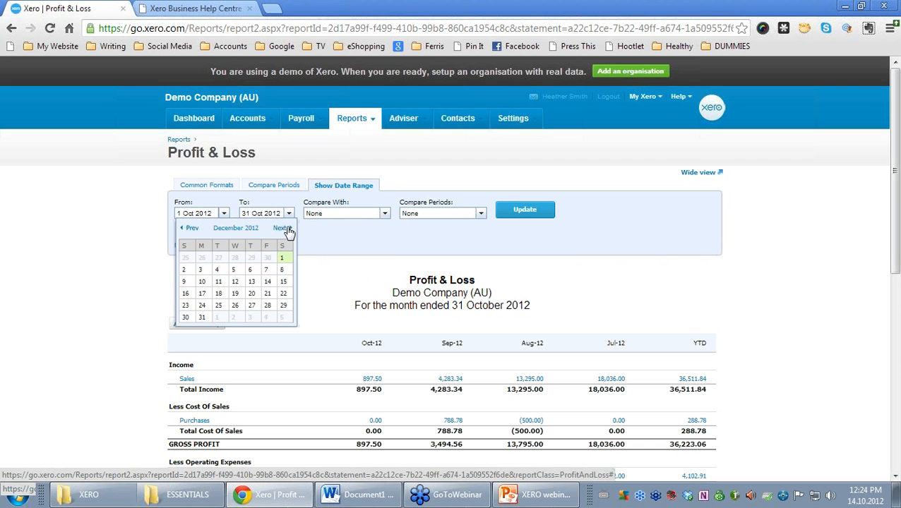
{"action": "left_click", "coordinate": [282, 264]}
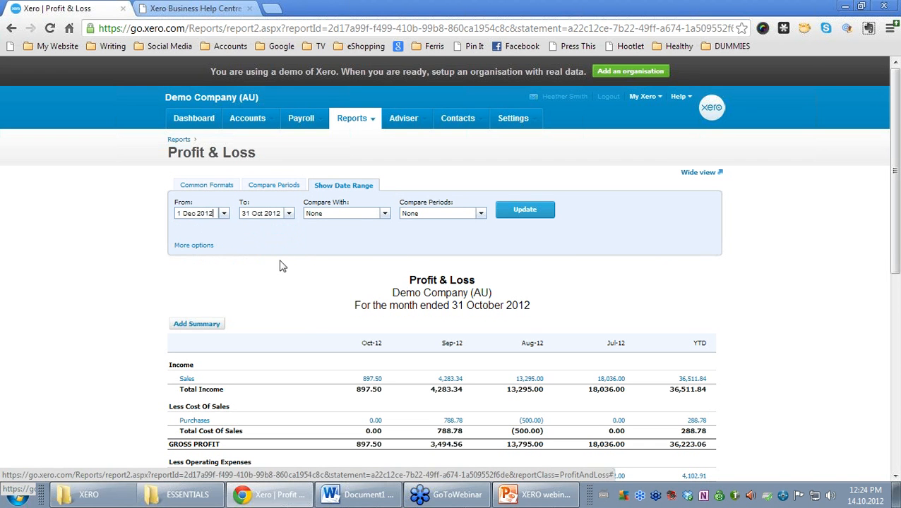
{"action": "left_click", "coordinate": [289, 213]}
{"action": "left_click", "coordinate": [344, 229]}
{"action": "left_click", "coordinate": [344, 229]}
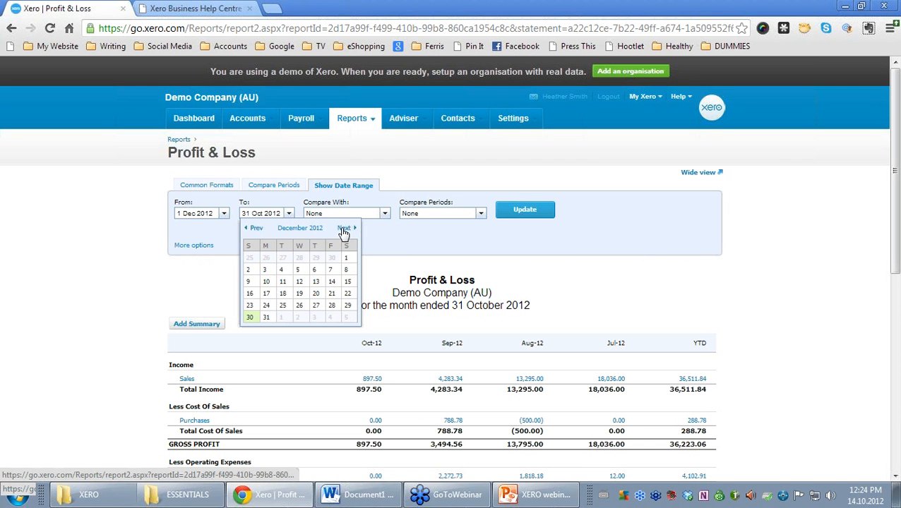
{"action": "left_click", "coordinate": [266, 318]}
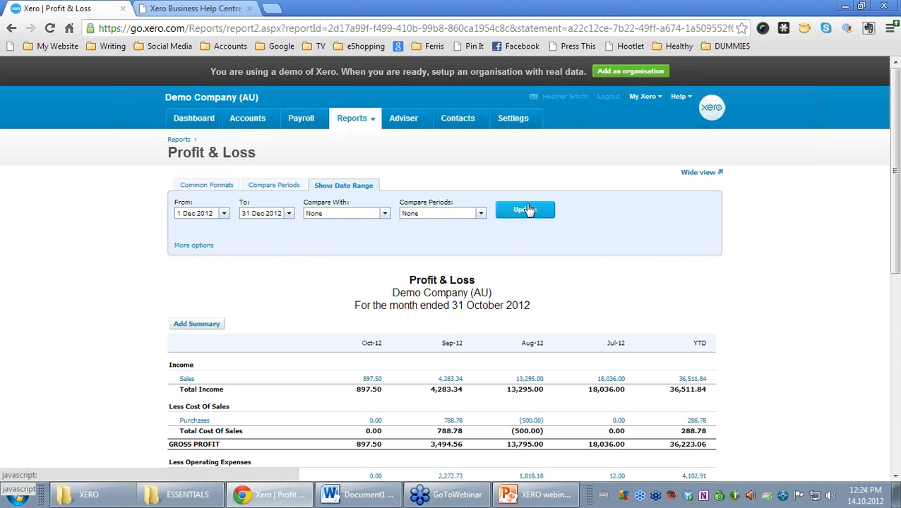
{"action": "left_click", "coordinate": [527, 210]}
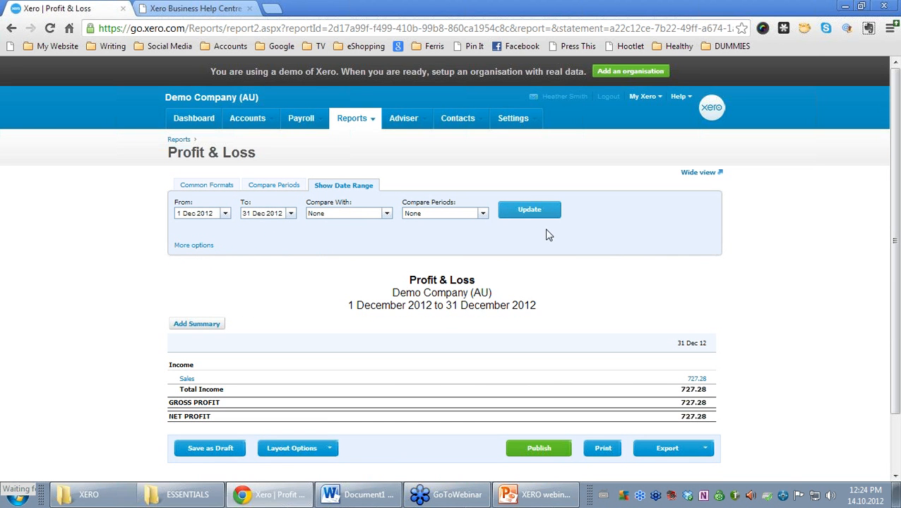
- Open the transactions behind the December Sales amount in the Profit & Loss report
{"action": "mouse_move", "coordinate": [192, 384]}
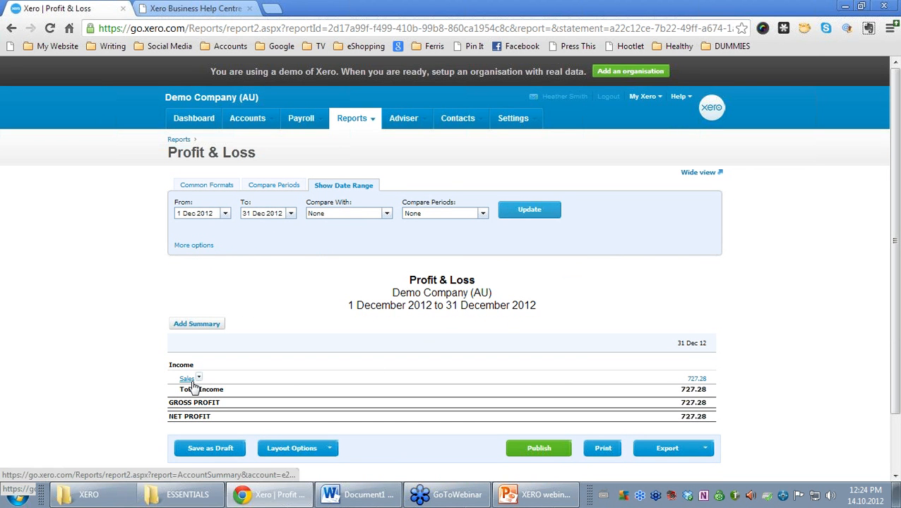
{"action": "mouse_move", "coordinate": [698, 387]}
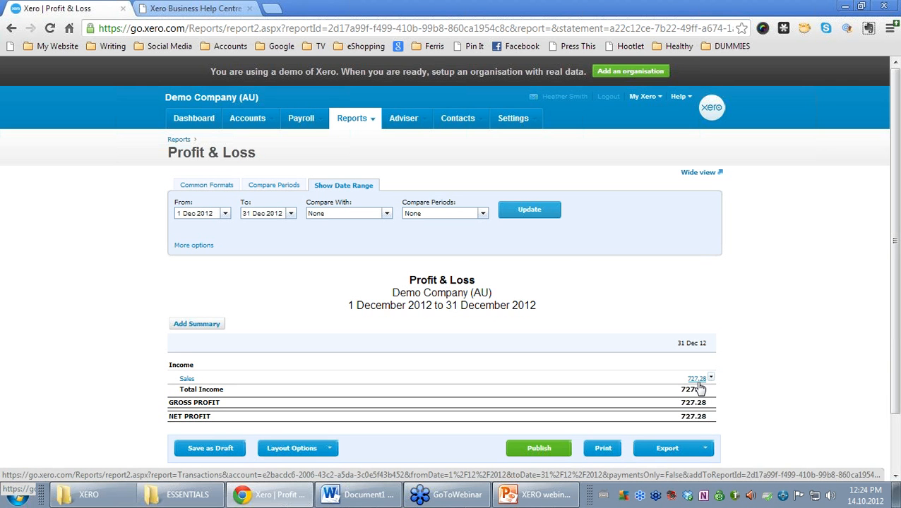
{"action": "left_click", "coordinate": [698, 381]}
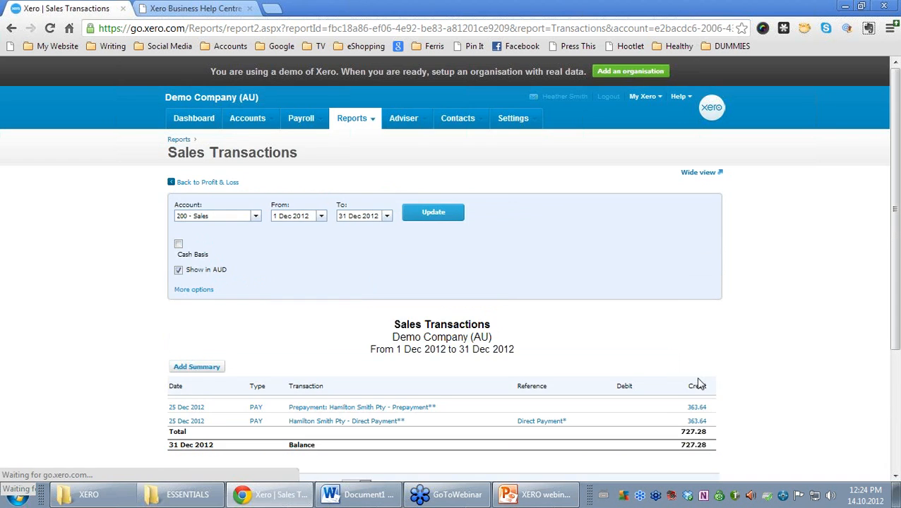
{"action": "scroll", "coordinate": [720, 384], "scroll_direction": "down", "scroll_amount": 1}
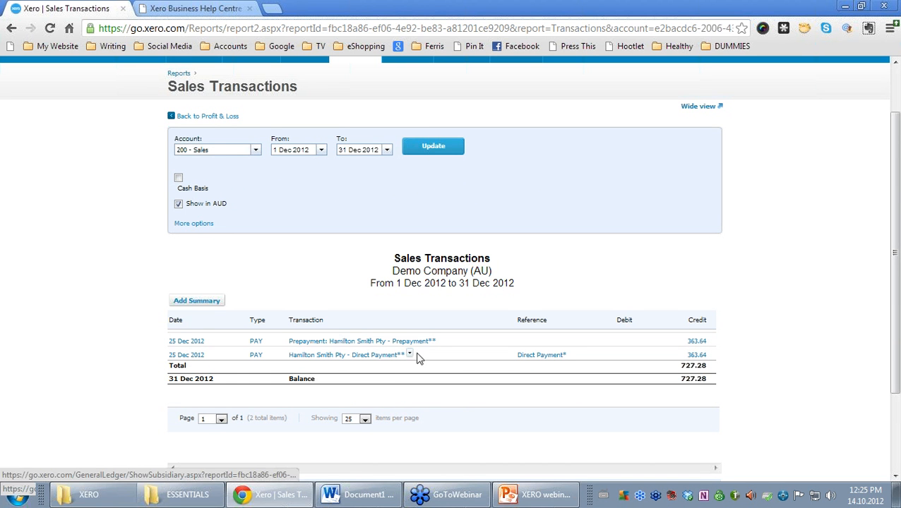
- Inspect the Hamilton Smith Pty prepayment, return to the Sales Transactions report and examine its Reference column
{"action": "left_click", "coordinate": [382, 342]}
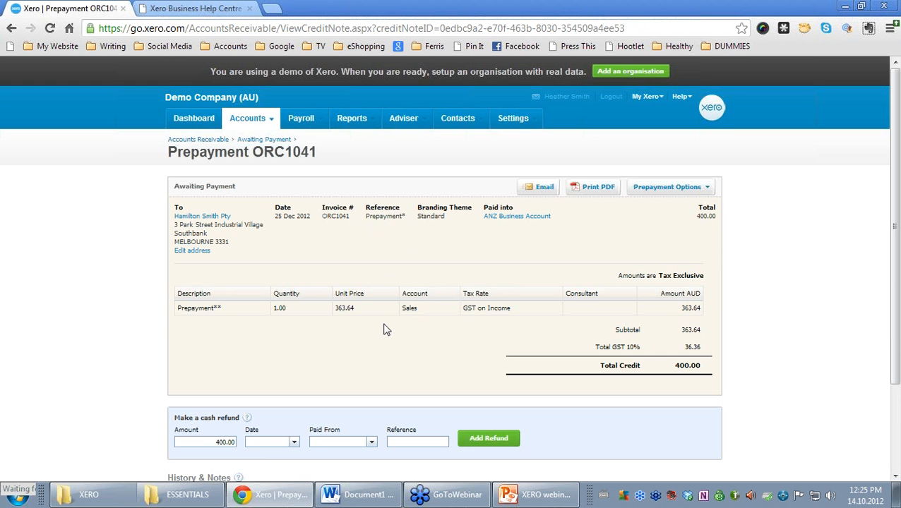
{"action": "left_click", "coordinate": [12, 28]}
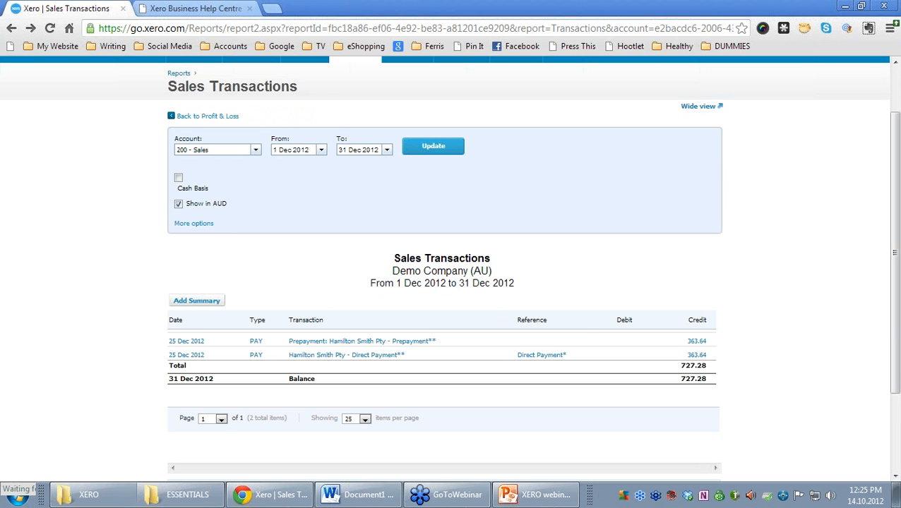
{"action": "mouse_move", "coordinate": [577, 339]}
{"action": "left_mouse_down"}
{"action": "mouse_move", "coordinate": [510, 303]}
{"action": "mouse_move", "coordinate": [592, 337]}
{"action": "mouse_move", "coordinate": [583, 317]}
{"action": "left_mouse_up"}
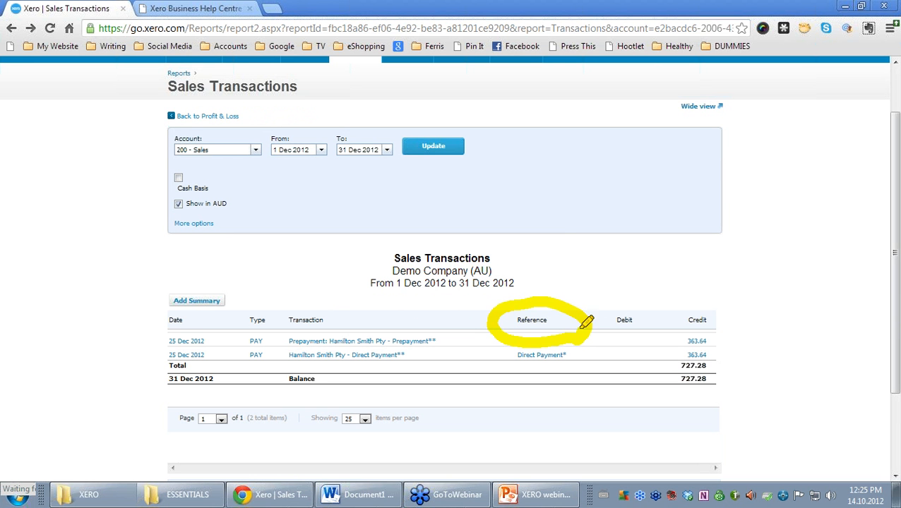
{"action": "mouse_move", "coordinate": [565, 241]}
{"action": "left_mouse_down"}
{"action": "mouse_move", "coordinate": [584, 231]}
{"action": "mouse_move", "coordinate": [569, 263]}
{"action": "left_mouse_up"}
{"action": "left_click", "coordinate": [580, 284]}
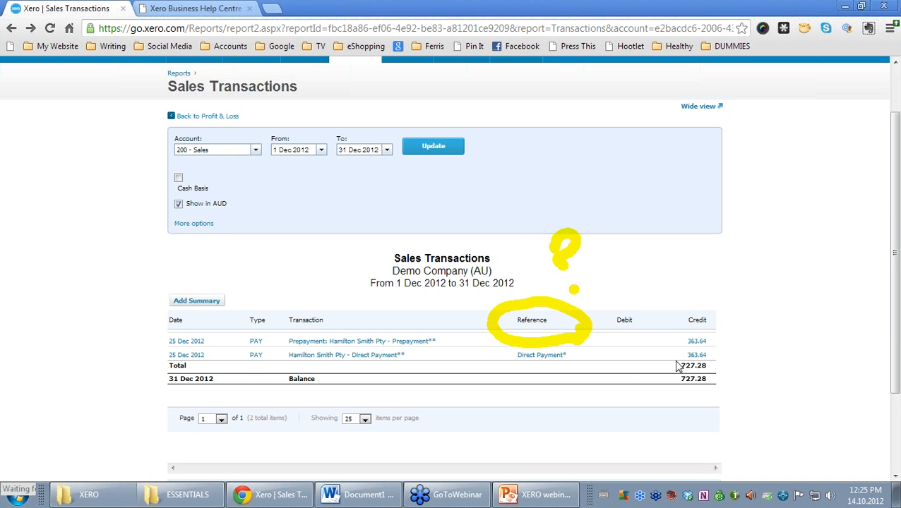
{"action": "left_click", "coordinate": [805, 226]}
{"action": "scroll", "coordinate": [804, 226], "scroll_direction": "up", "scroll_amount": 1}
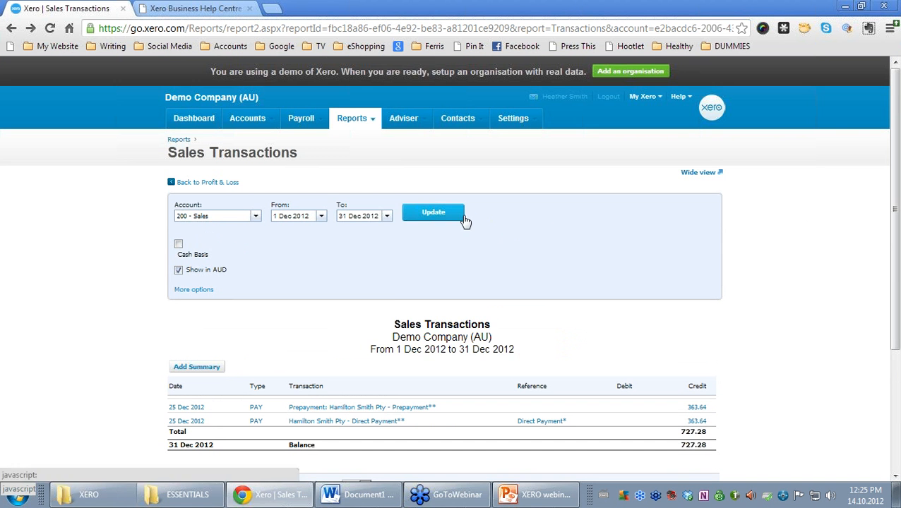
- Open the Balance Sheet report and set its balance date to December 2012
{"action": "mouse_move", "coordinate": [362, 121]}
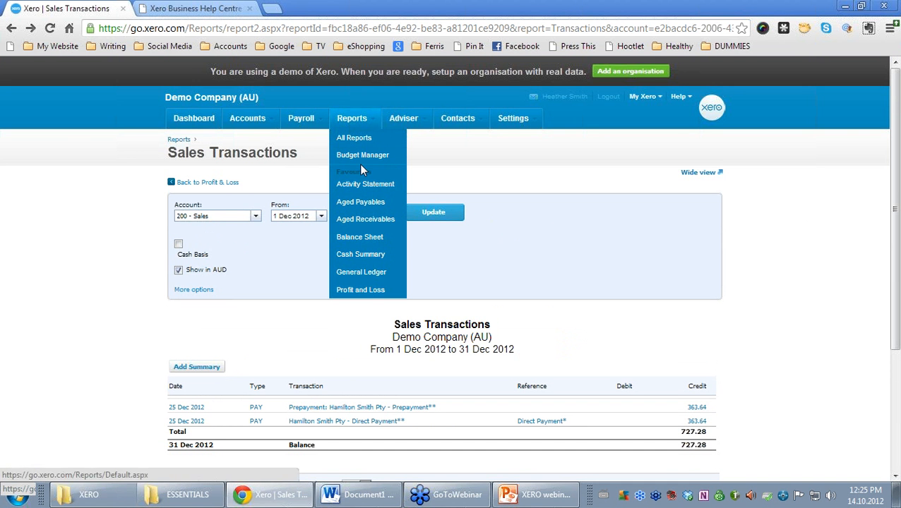
{"action": "left_click", "coordinate": [368, 237]}
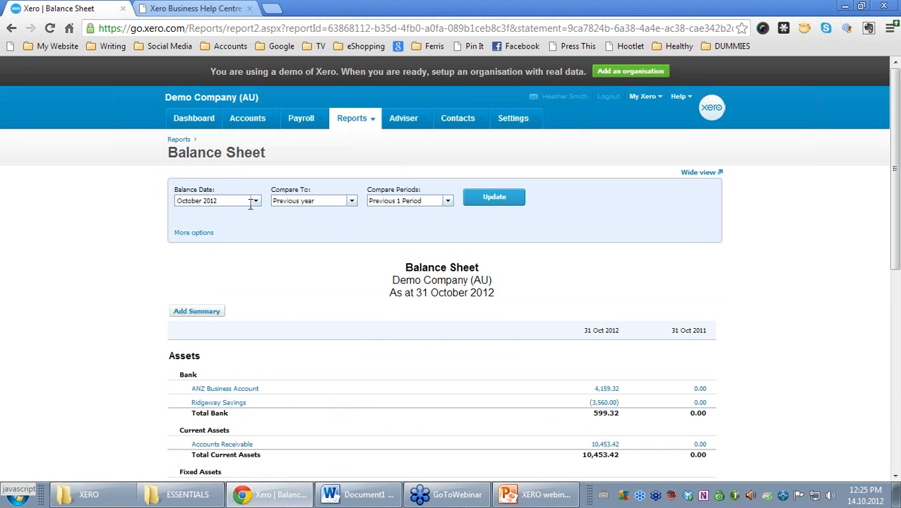
{"action": "left_click", "coordinate": [256, 203]}
{"action": "left_click_drag", "start_coordinate": [290, 236], "coordinate": [292, 274]}
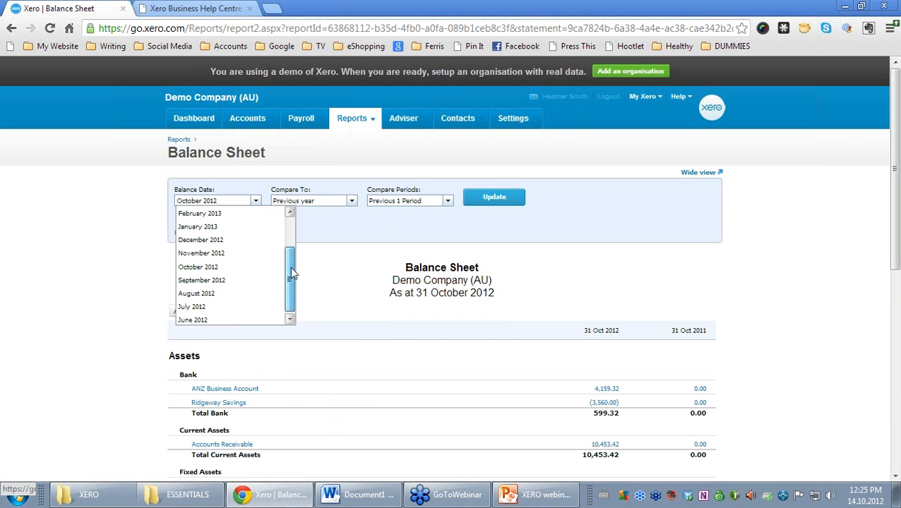
{"action": "left_click", "coordinate": [226, 241]}
- Set both Compare To and Compare Periods to None and update the Balance Sheet
{"action": "left_click", "coordinate": [352, 201]}
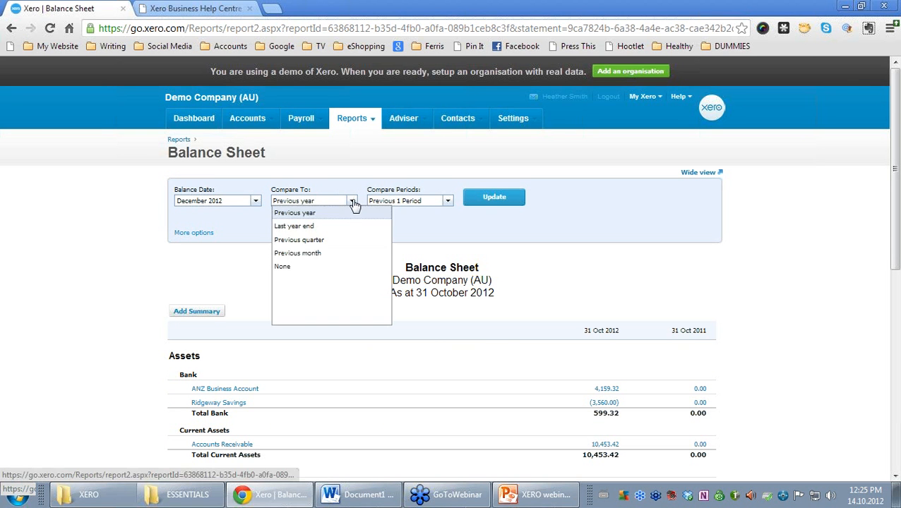
{"action": "left_click", "coordinate": [304, 265]}
{"action": "left_click", "coordinate": [447, 202]}
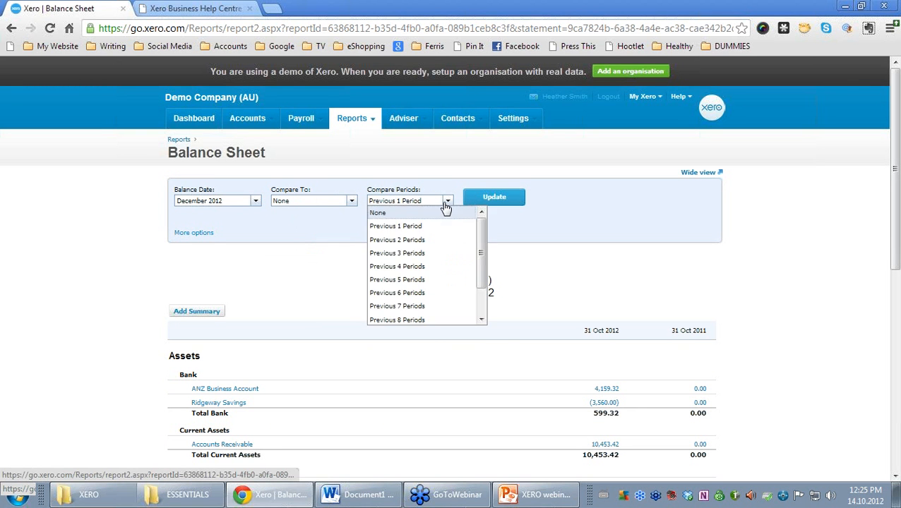
{"action": "left_click", "coordinate": [379, 213]}
{"action": "left_click", "coordinate": [502, 198]}
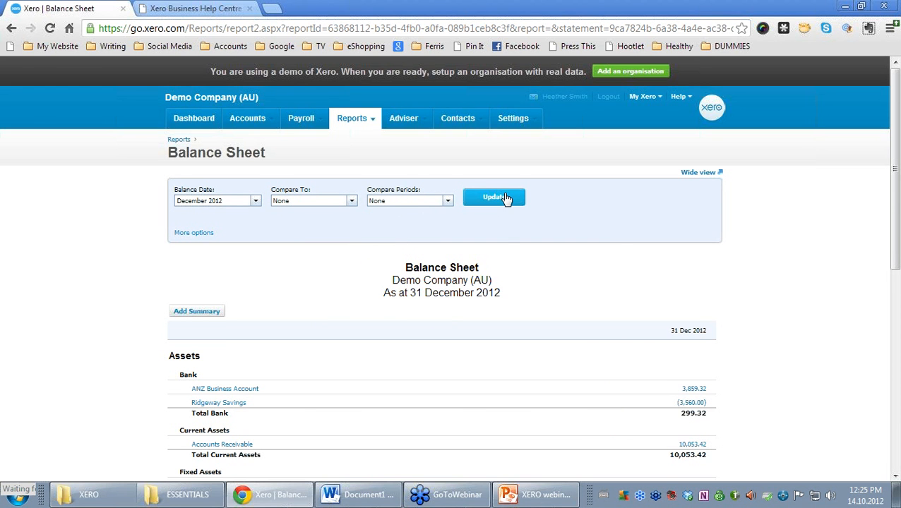
- Open the transactions behind the Accounts Receivable amount under Current Assets and look through them
{"action": "scroll", "coordinate": [510, 336], "scroll_direction": "down", "scroll_amount": 1}
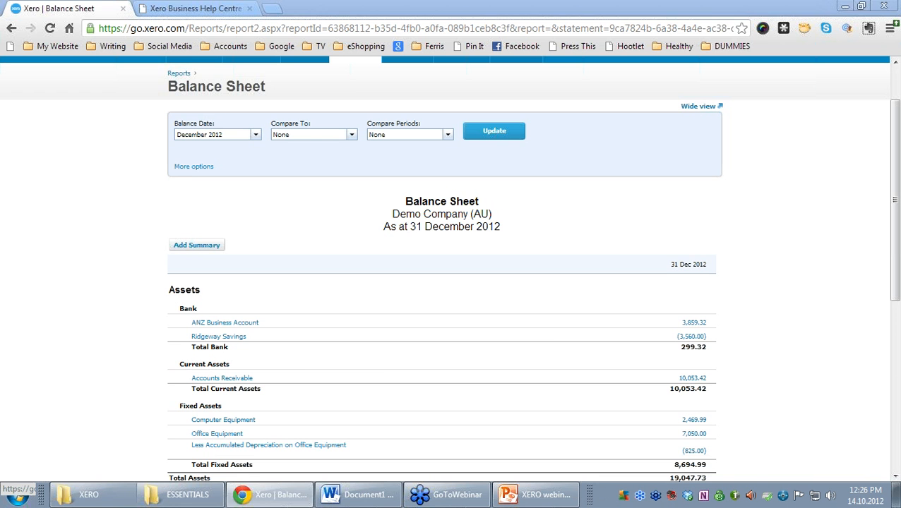
{"action": "mouse_move", "coordinate": [287, 375]}
{"action": "left_mouse_down"}
{"action": "mouse_move", "coordinate": [233, 401]}
{"action": "mouse_move", "coordinate": [269, 375]}
{"action": "left_mouse_up"}
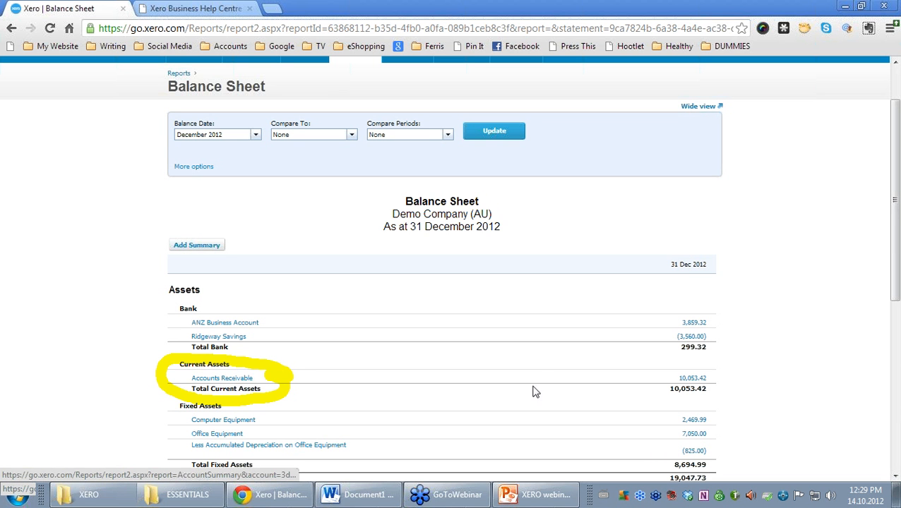
{"action": "left_click", "coordinate": [687, 380]}
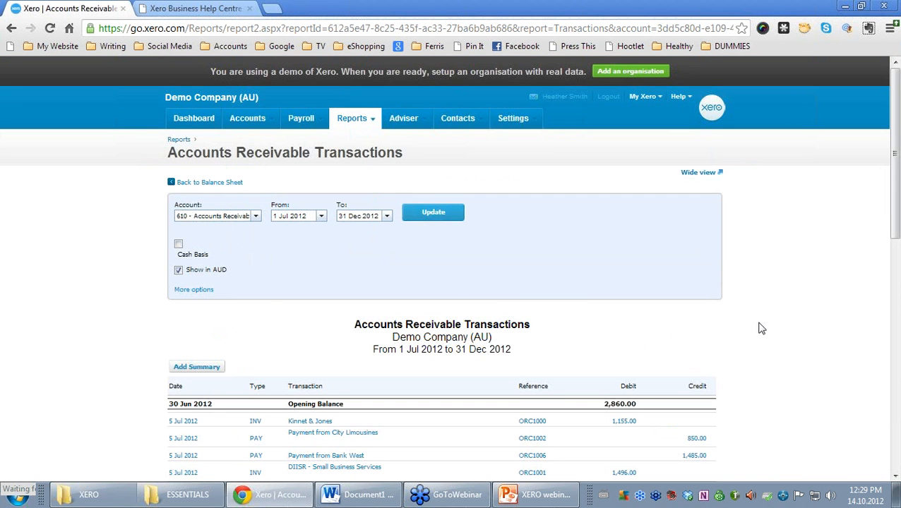
{"action": "scroll", "coordinate": [760, 328], "scroll_direction": "down", "scroll_amount": 2}
{"action": "scroll", "coordinate": [760, 328], "scroll_direction": "up", "scroll_amount": 2}
- Set the Accounts Receivable Transactions start date to 1 Dec 2012, update the report and examine the overpayment's credit entry
{"action": "left_click", "coordinate": [322, 218]}
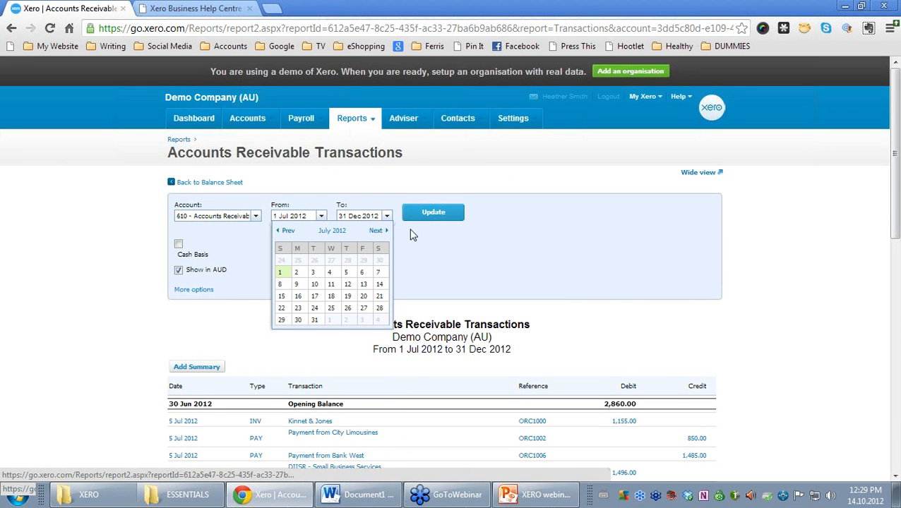
{"action": "left_click", "coordinate": [375, 231]}
{"action": "left_click", "coordinate": [376, 232]}
{"action": "left_click", "coordinate": [376, 232]}
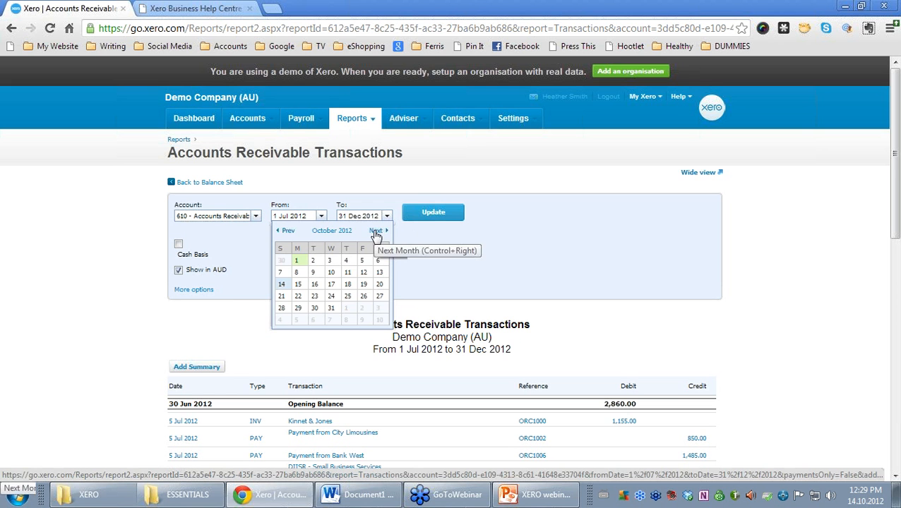
{"action": "left_click", "coordinate": [375, 232]}
{"action": "left_click", "coordinate": [375, 232]}
{"action": "left_click", "coordinate": [386, 262]}
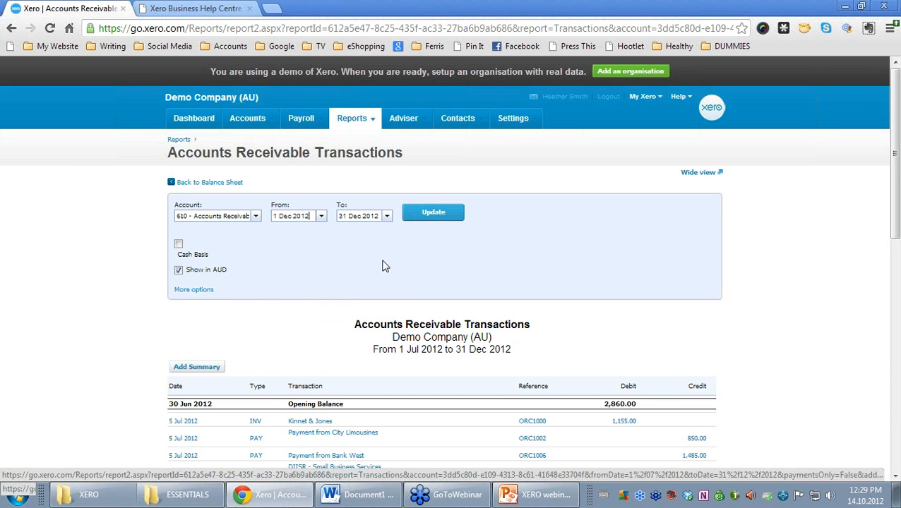
{"action": "left_click", "coordinate": [433, 215]}
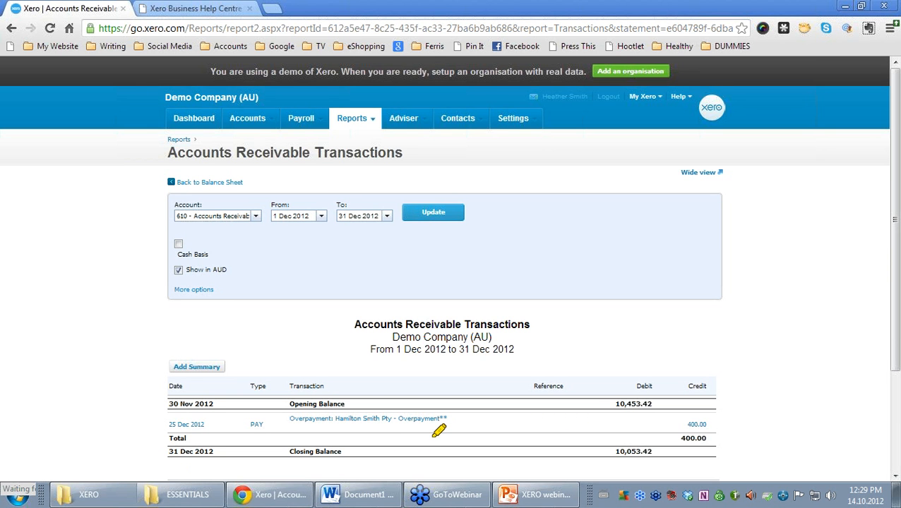
{"action": "mouse_move", "coordinate": [761, 408]}
{"action": "left_mouse_down"}
{"action": "mouse_move", "coordinate": [667, 422]}
{"action": "mouse_move", "coordinate": [778, 401]}
{"action": "left_mouse_up"}
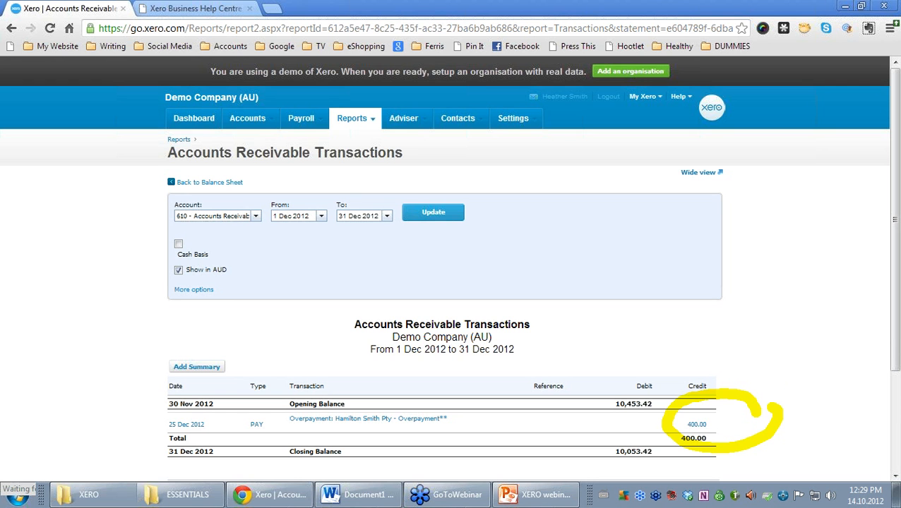
{"action": "key", "text": "Escape"}
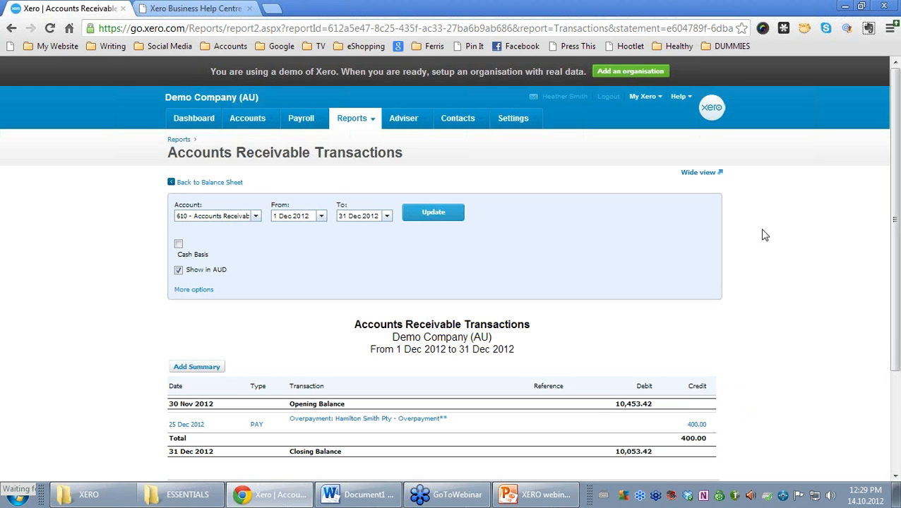
- Start a new Accounts Receivable invoice to Hamilton Smith Pty with both the date and due date set to 31 Dec 2012
{"action": "mouse_move", "coordinate": [262, 122]}
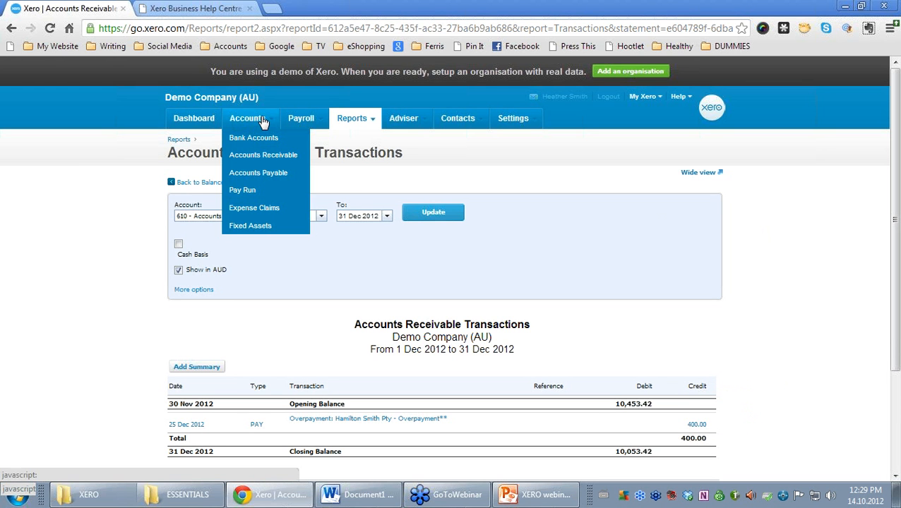
{"action": "left_click", "coordinate": [264, 154]}
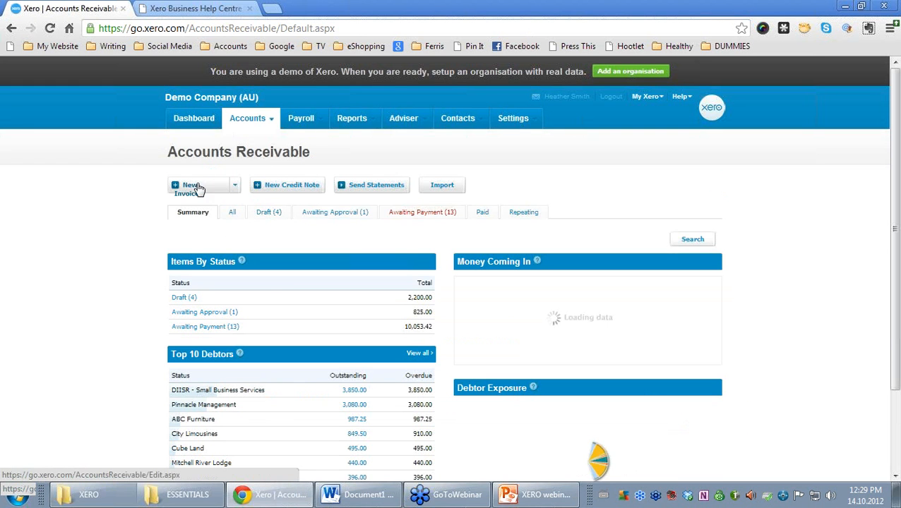
{"action": "left_click", "coordinate": [198, 189]}
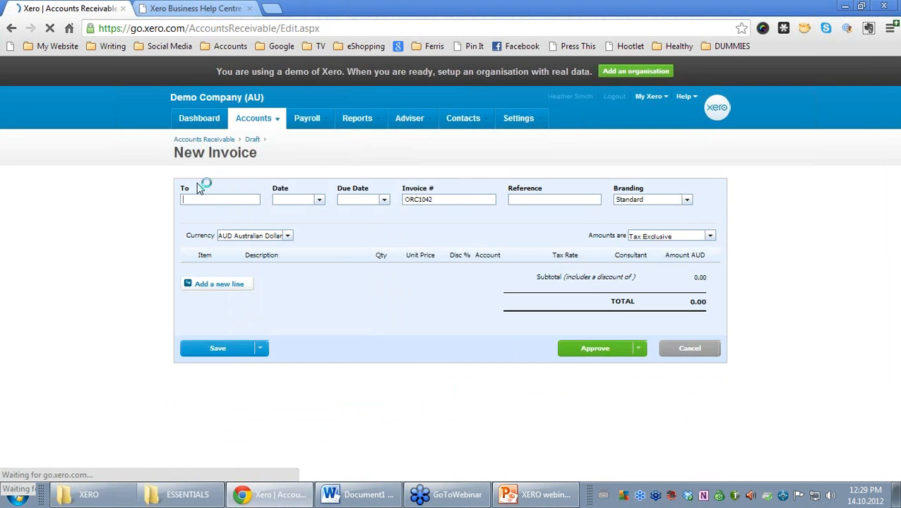
{"action": "type", "text": "hamil"}
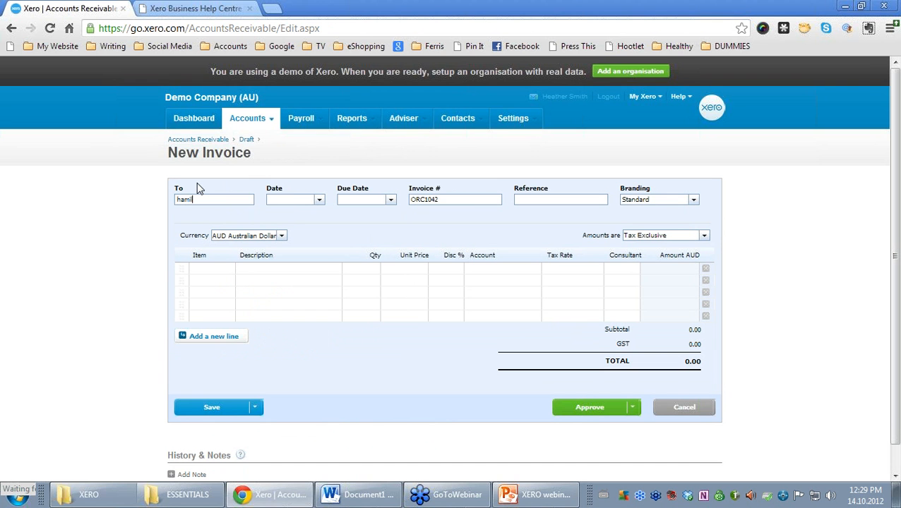
{"action": "left_click", "coordinate": [228, 210]}
{"action": "left_click", "coordinate": [295, 199]}
{"action": "type", "text": "31/12/2012"}
{"action": "key", "text": "Tab"}
{"action": "type", "text": "31/12/2012"}
{"action": "key", "text": "Tab"}
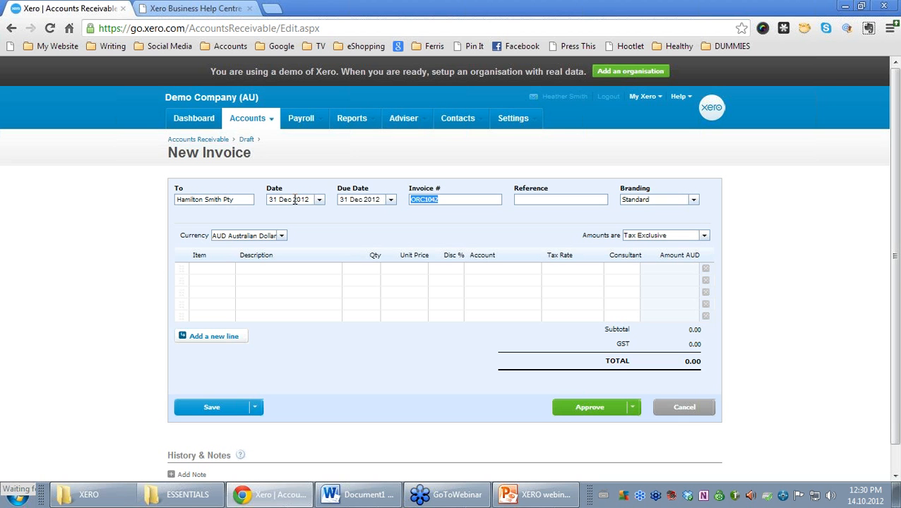
{"action": "key", "text": "Tab"}
- Add the item GB1-White to the first invoice line and set its unit price to 1,000.00
{"action": "left_click", "coordinate": [203, 269]}
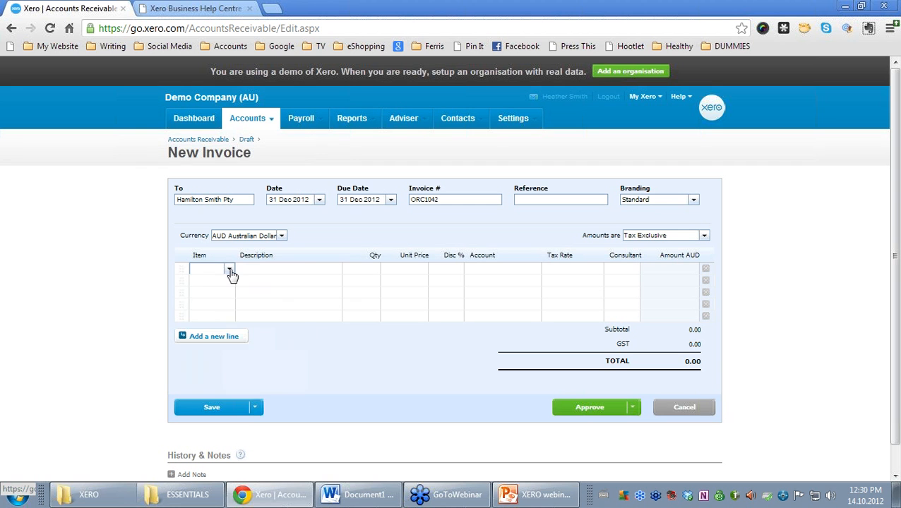
{"action": "left_click", "coordinate": [229, 272]}
{"action": "left_click", "coordinate": [211, 328]}
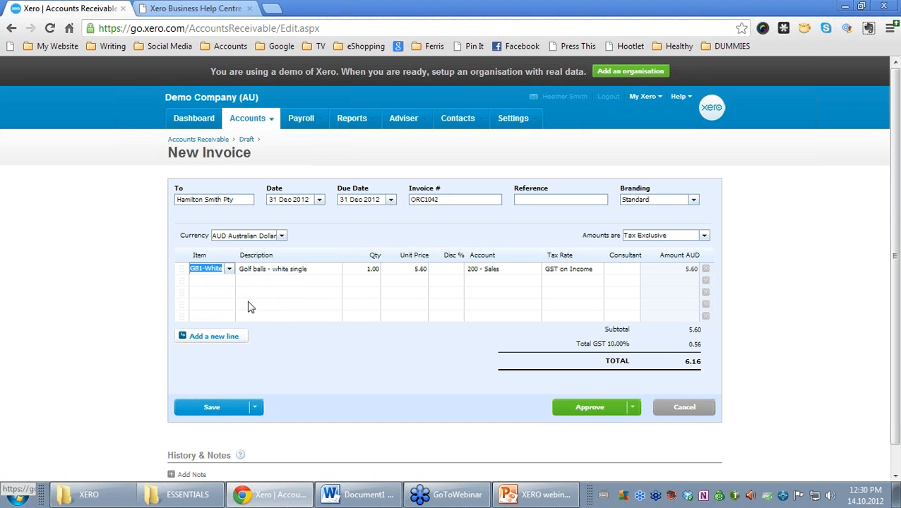
{"action": "left_click", "coordinate": [375, 274]}
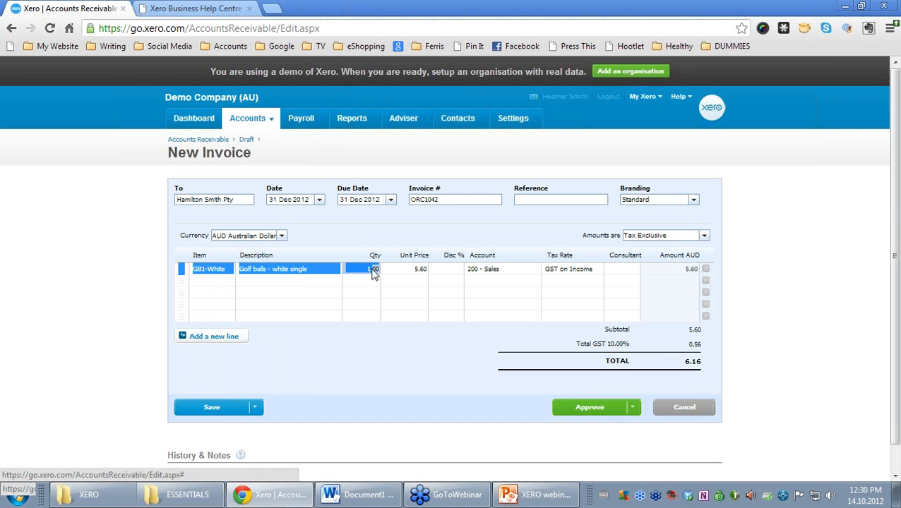
{"action": "left_click", "coordinate": [397, 270]}
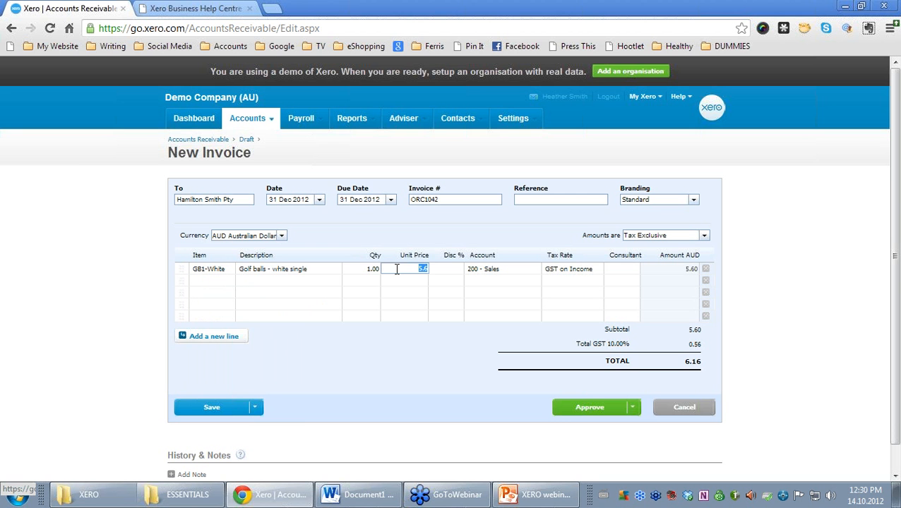
{"action": "type", "text": "1000"}
{"action": "key", "text": "Tab"}
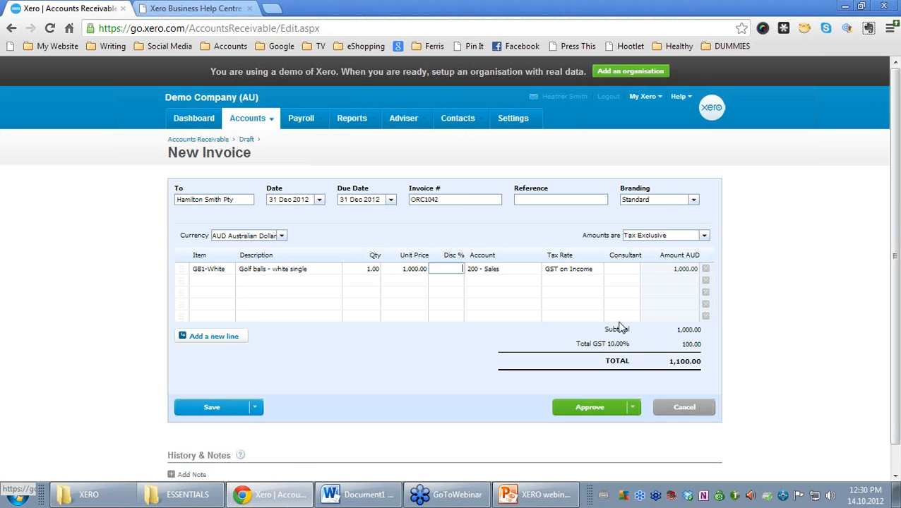
- Set the invoice amounts to Tax Inclusive and approve the invoice
{"action": "left_click", "coordinate": [704, 236]}
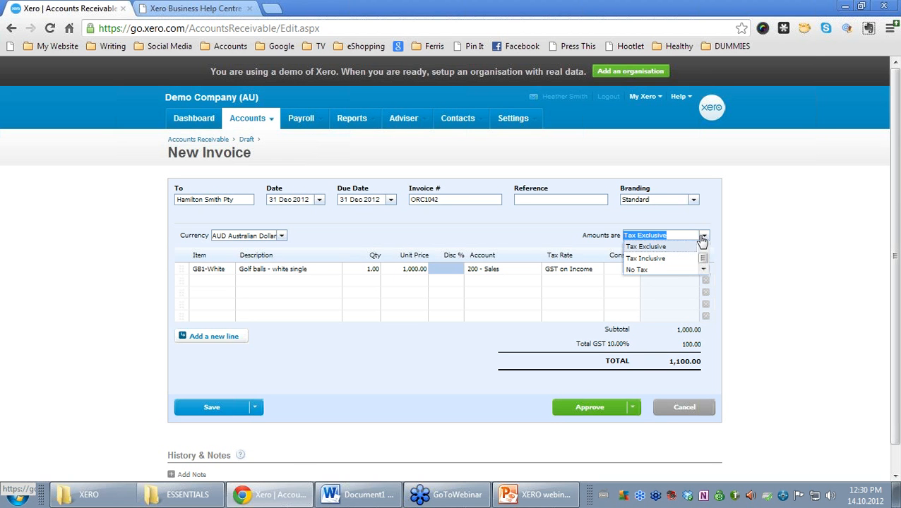
{"action": "left_click", "coordinate": [647, 257]}
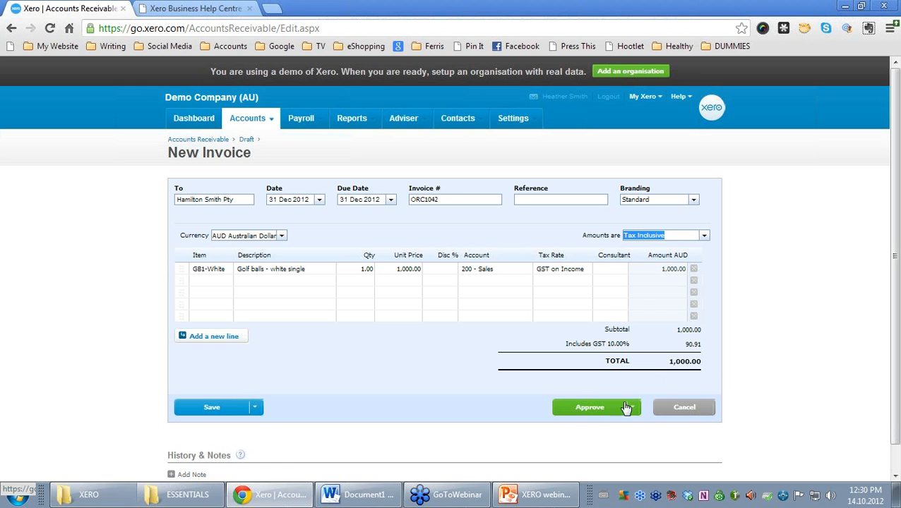
{"action": "left_click", "coordinate": [583, 411]}
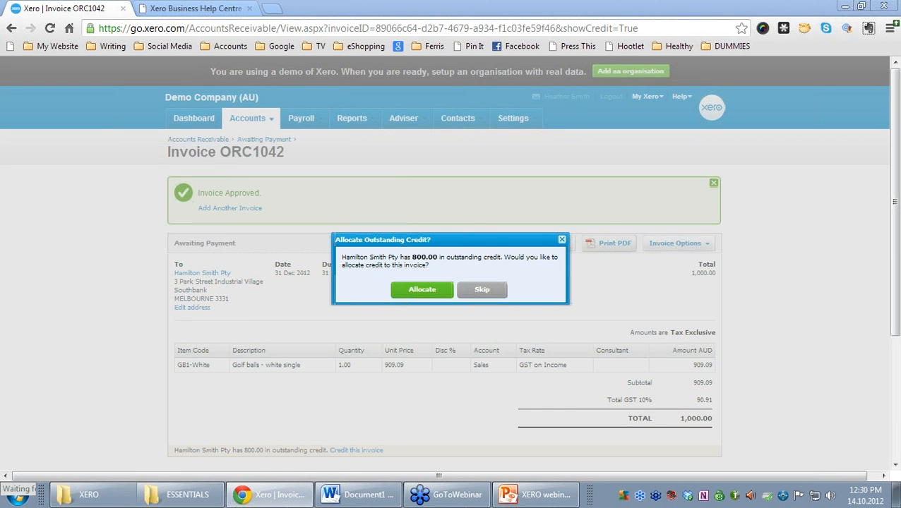
- Allocate Hamilton Smith Pty's outstanding credit to the new invoice, applying 400.00 from the overpayment and 400.00 from the prepayment
{"action": "mouse_move", "coordinate": [523, 309]}
{"action": "left_mouse_down"}
{"action": "mouse_move", "coordinate": [560, 302]}
{"action": "mouse_move", "coordinate": [216, 192]}
{"action": "mouse_move", "coordinate": [628, 337]}
{"action": "mouse_move", "coordinate": [658, 291]}
{"action": "mouse_move", "coordinate": [622, 266]}
{"action": "left_mouse_up"}
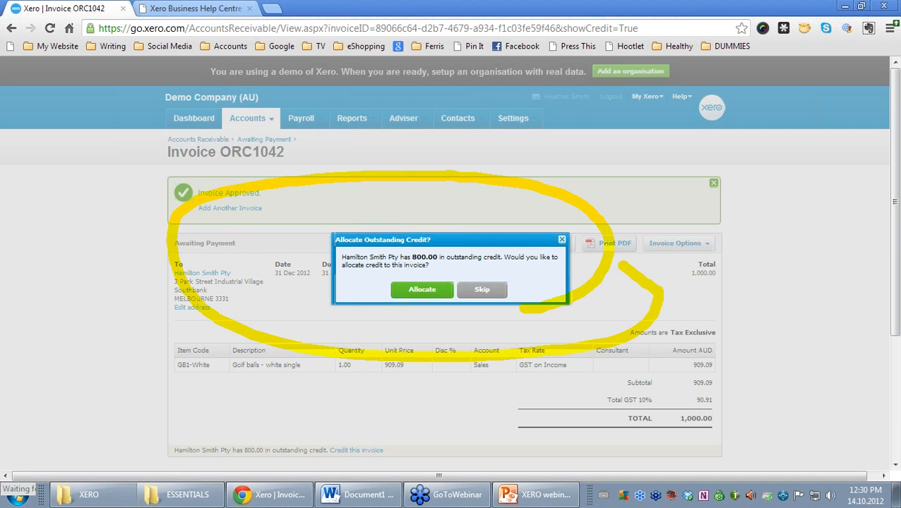
{"action": "key", "text": "Escape"}
{"action": "left_click", "coordinate": [428, 291]}
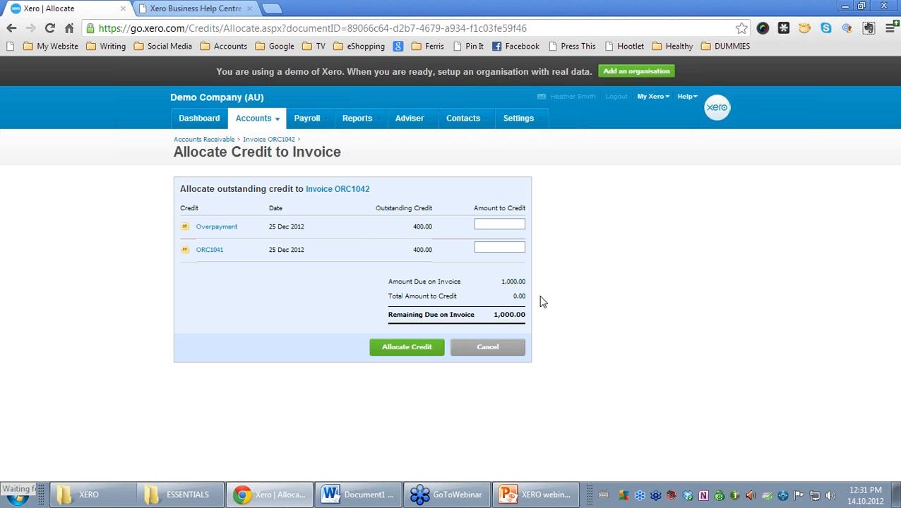
{"action": "left_click", "coordinate": [501, 226]}
{"action": "type", "text": "400"}
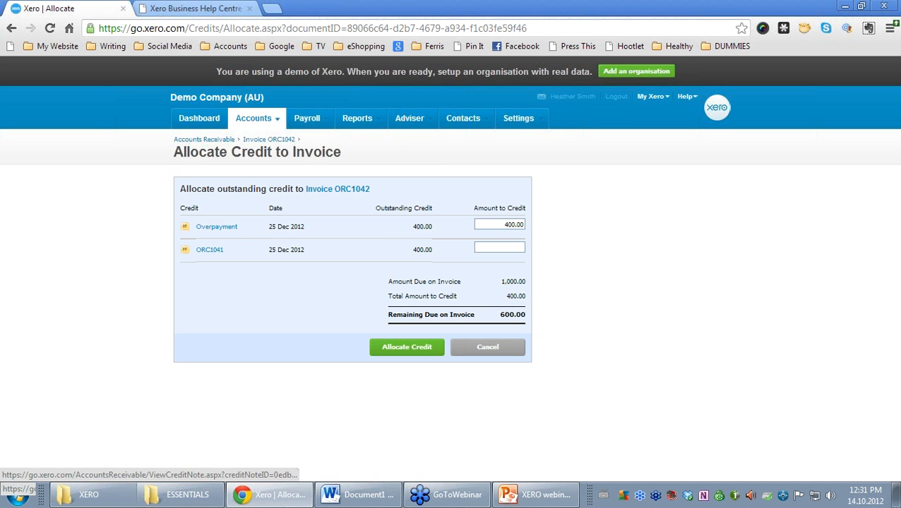
{"action": "left_click", "coordinate": [513, 246]}
{"action": "type", "text": "400"}
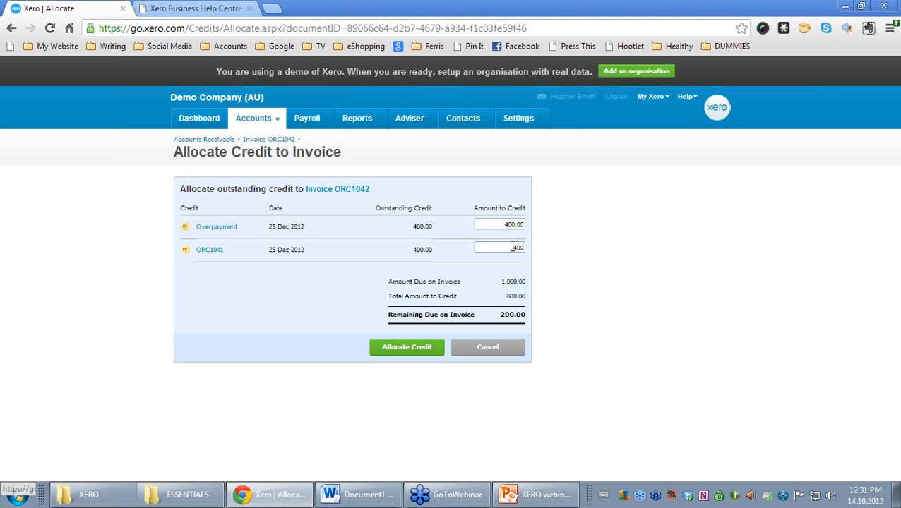
{"action": "key", "text": "Tab"}
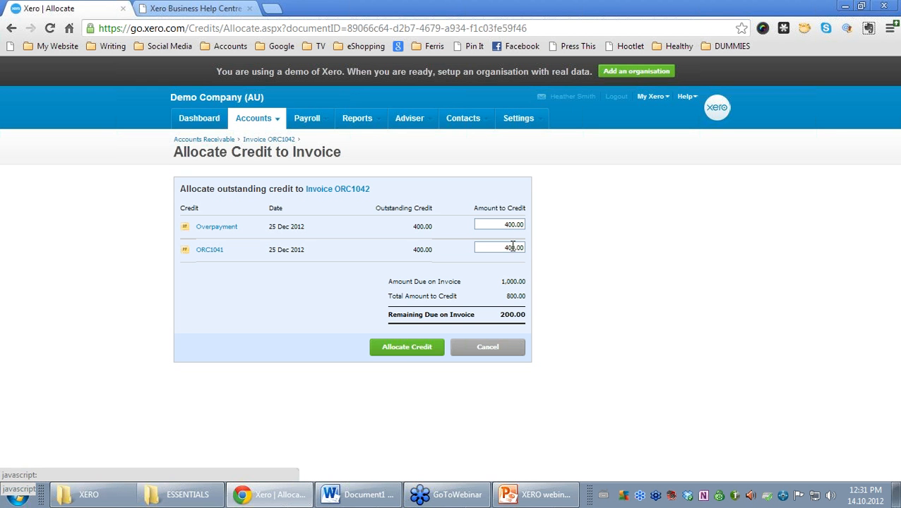
{"action": "left_click", "coordinate": [407, 349]}
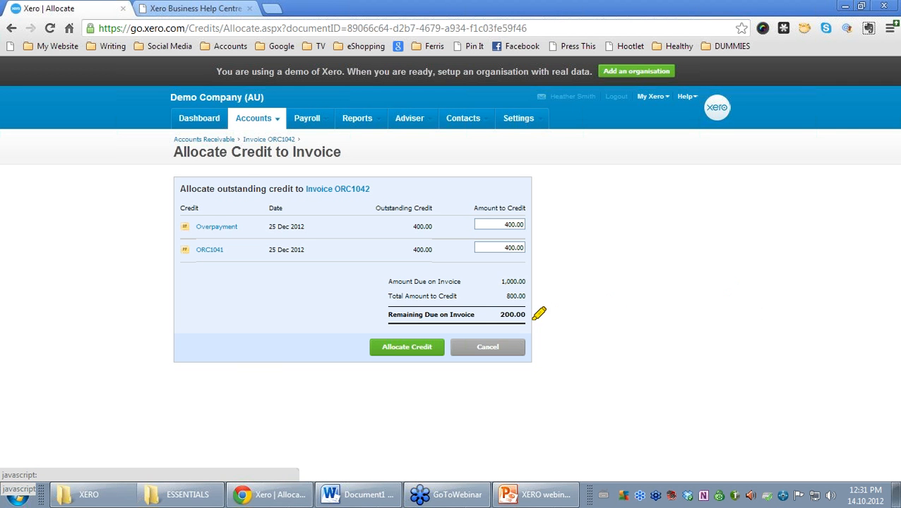
{"action": "mouse_move", "coordinate": [544, 318]}
{"action": "left_mouse_down"}
{"action": "mouse_move", "coordinate": [533, 304]}
{"action": "mouse_move", "coordinate": [505, 328]}
{"action": "left_mouse_up"}
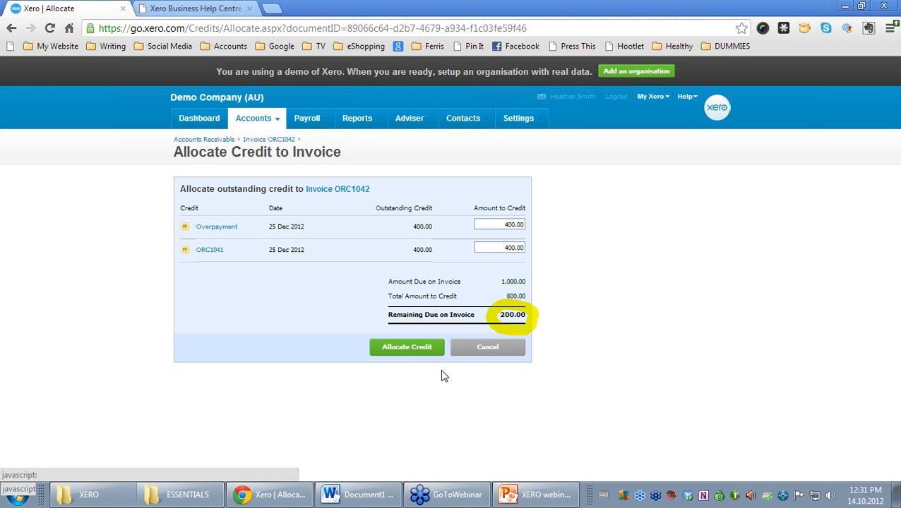
{"action": "left_click", "coordinate": [407, 348]}
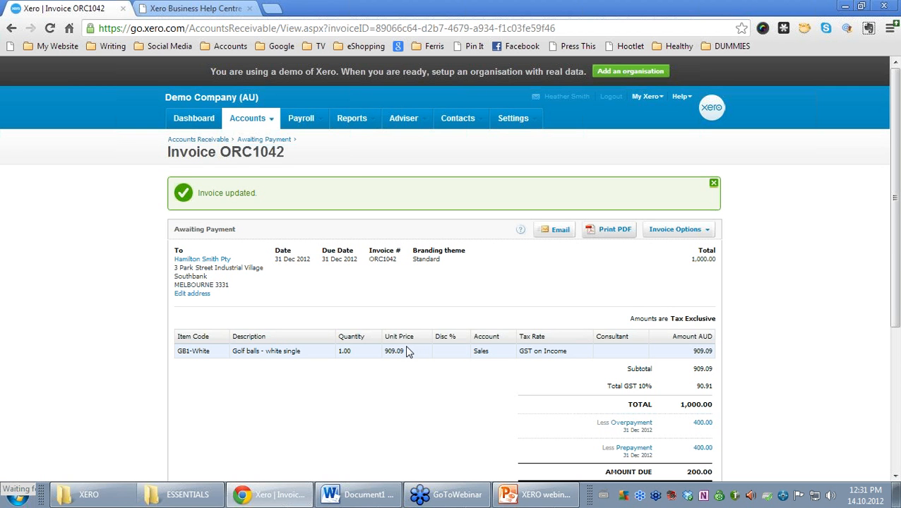
{"action": "left_click", "coordinate": [549, 502]}
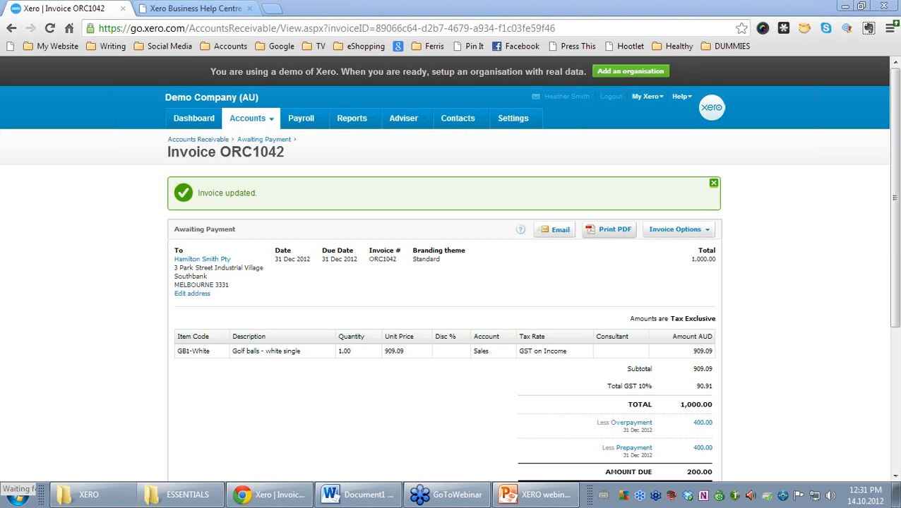
{"action": "left_click", "coordinate": [535, 495]}
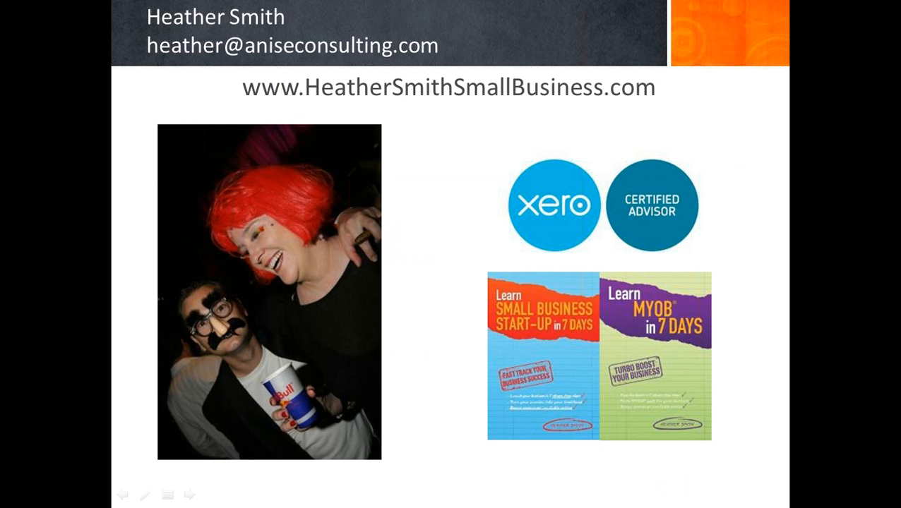
{"action": "left_click", "coordinate": [783, 423]}
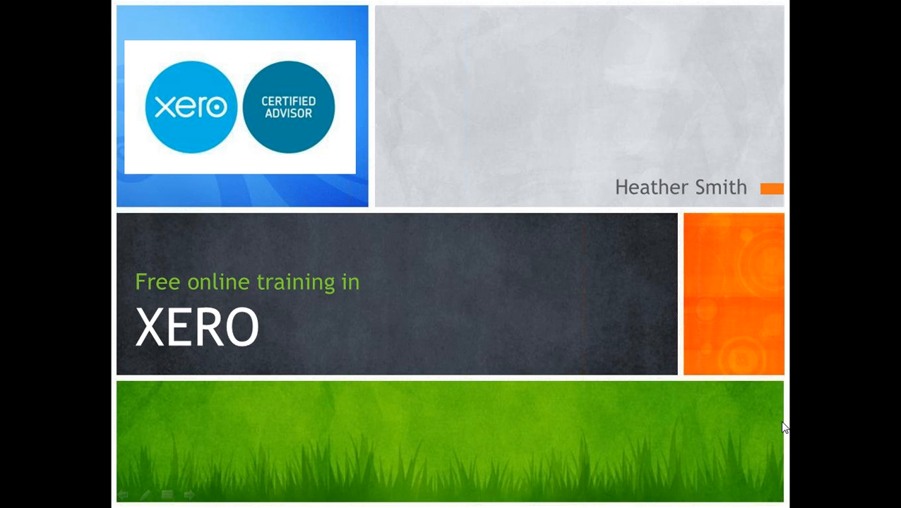